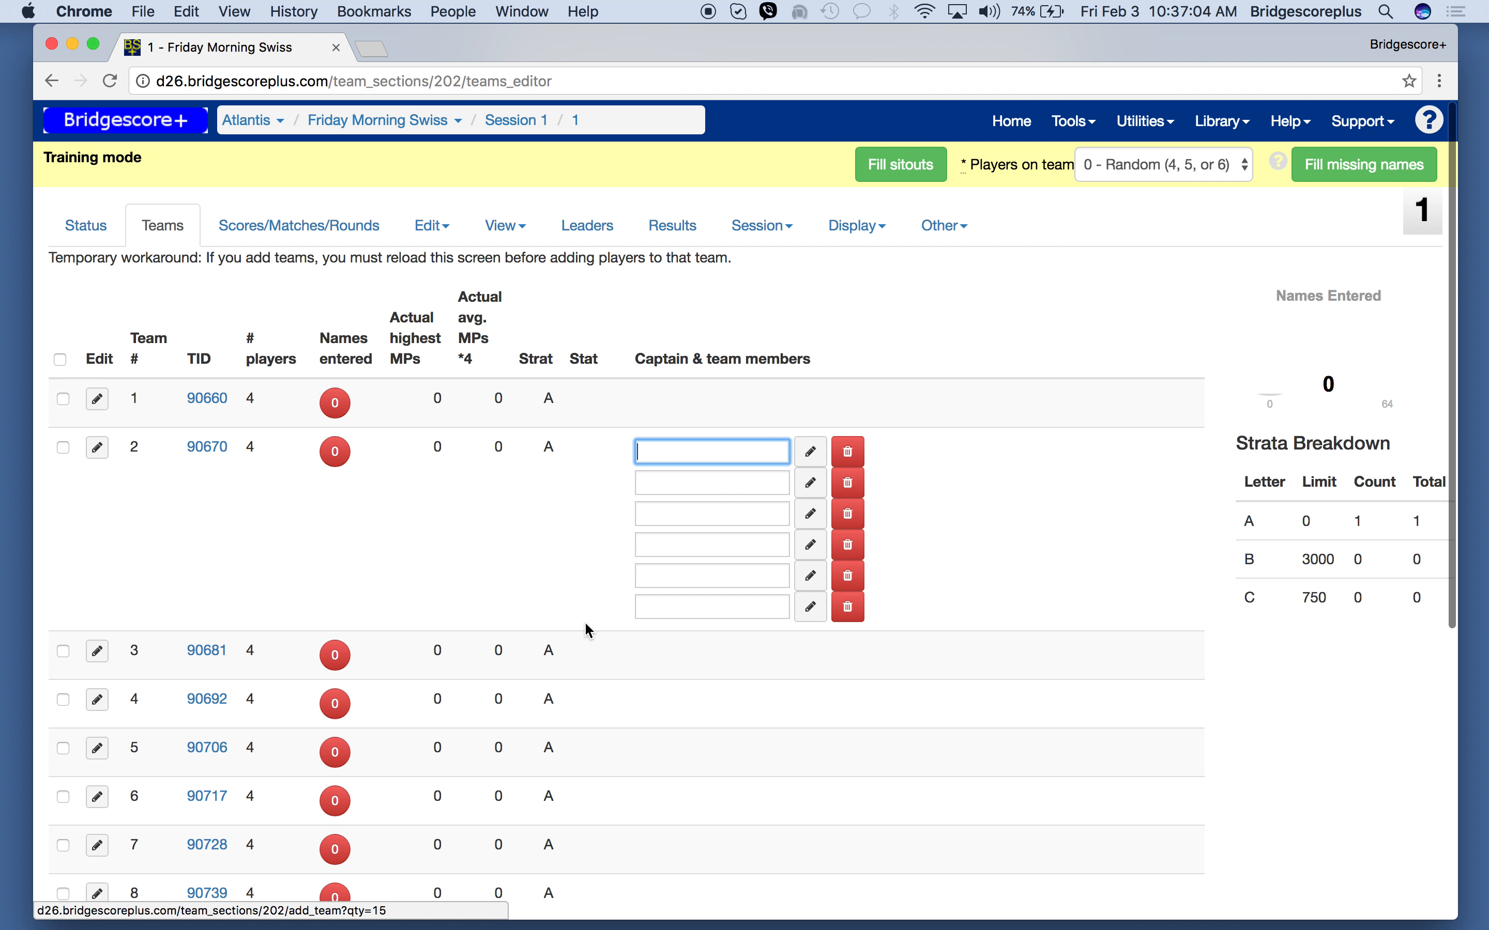
scroll(589, 628, down, 5)
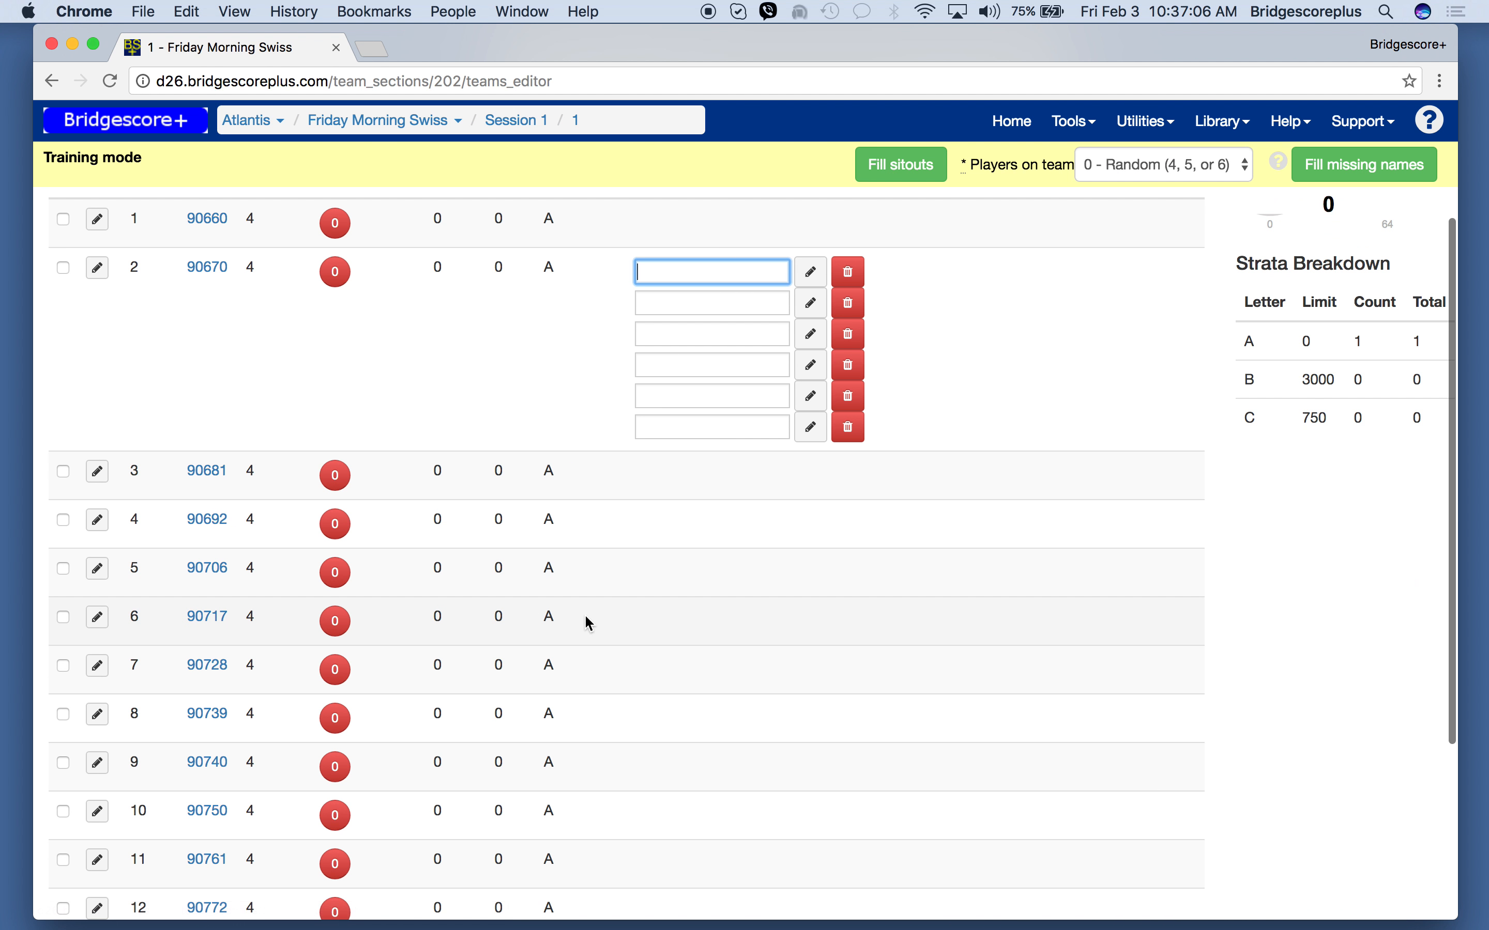
scroll(585, 618, down, 2)
scroll(584, 617, up, 8)
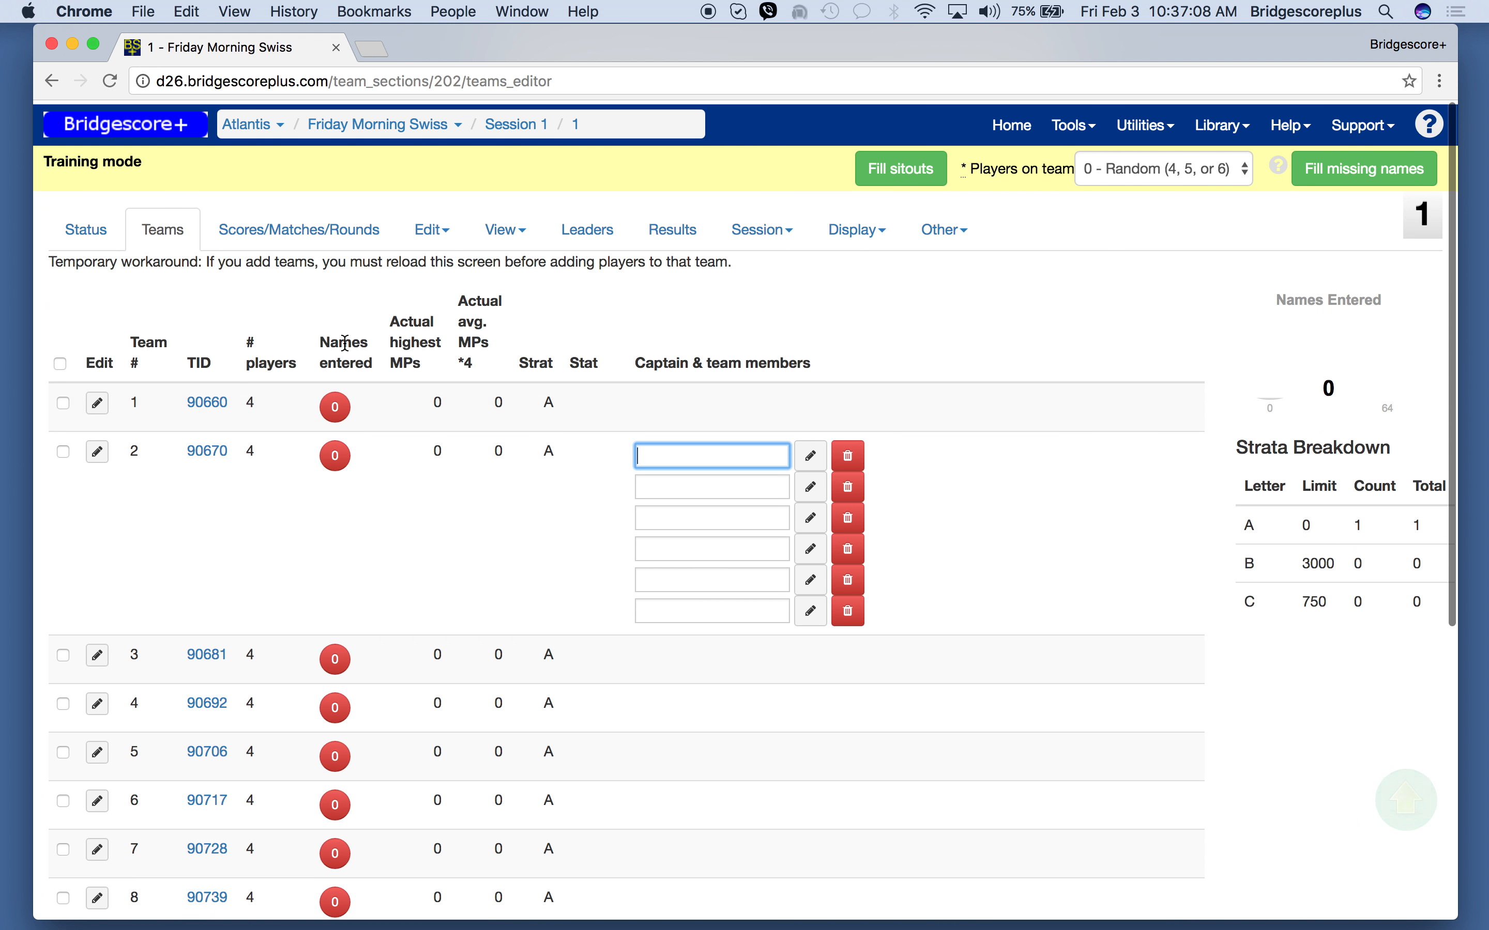
- Open the event's table inventory and enter A1-F10 as the RR inventory
click(431, 228)
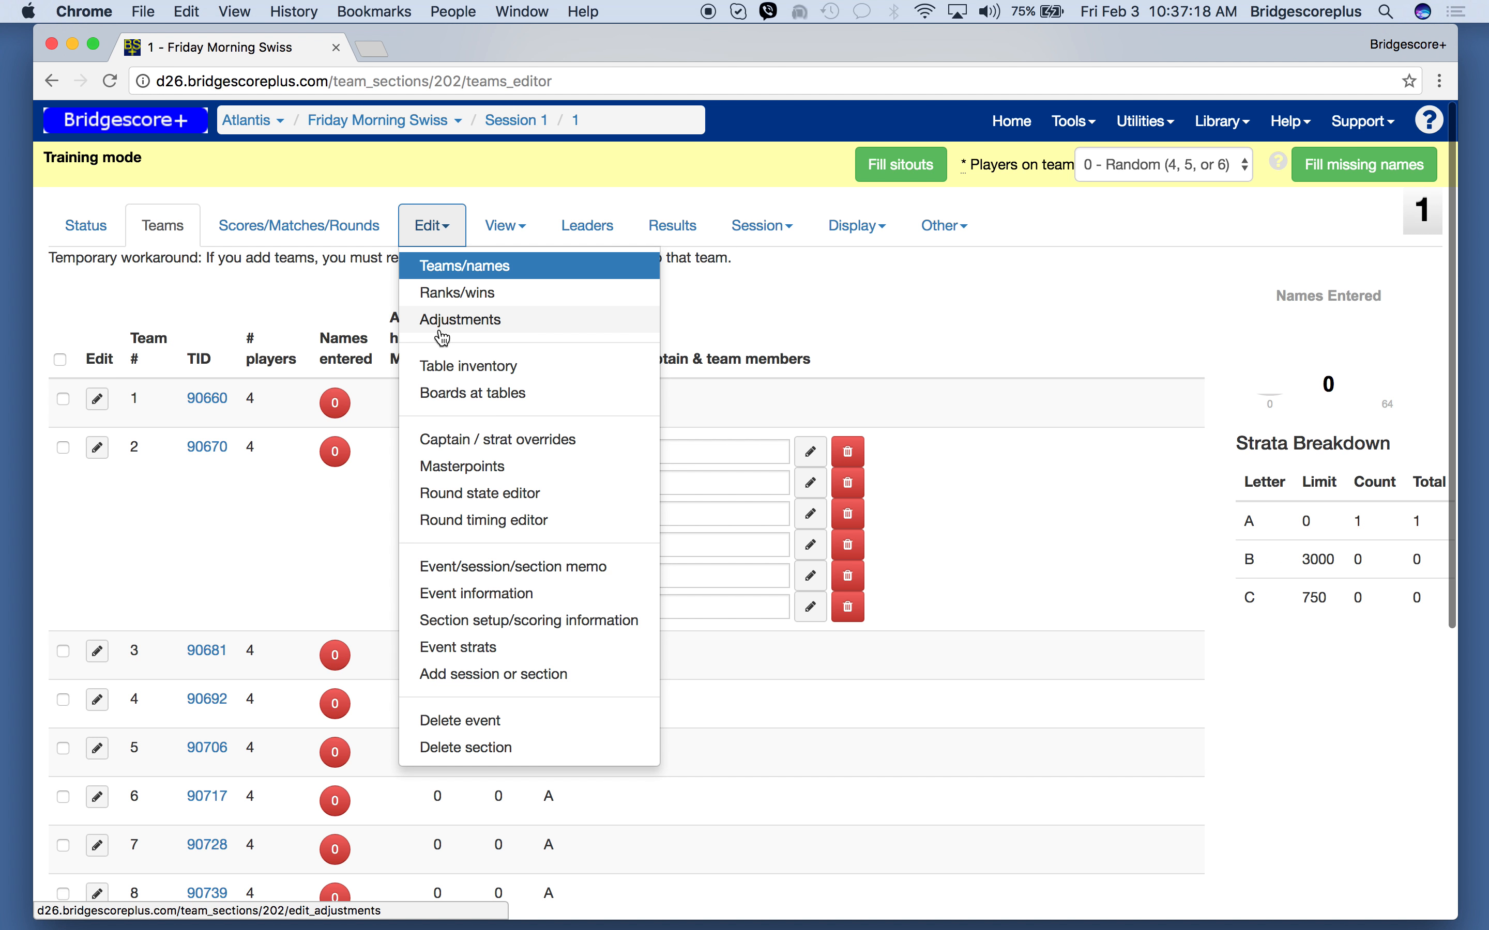
click(443, 367)
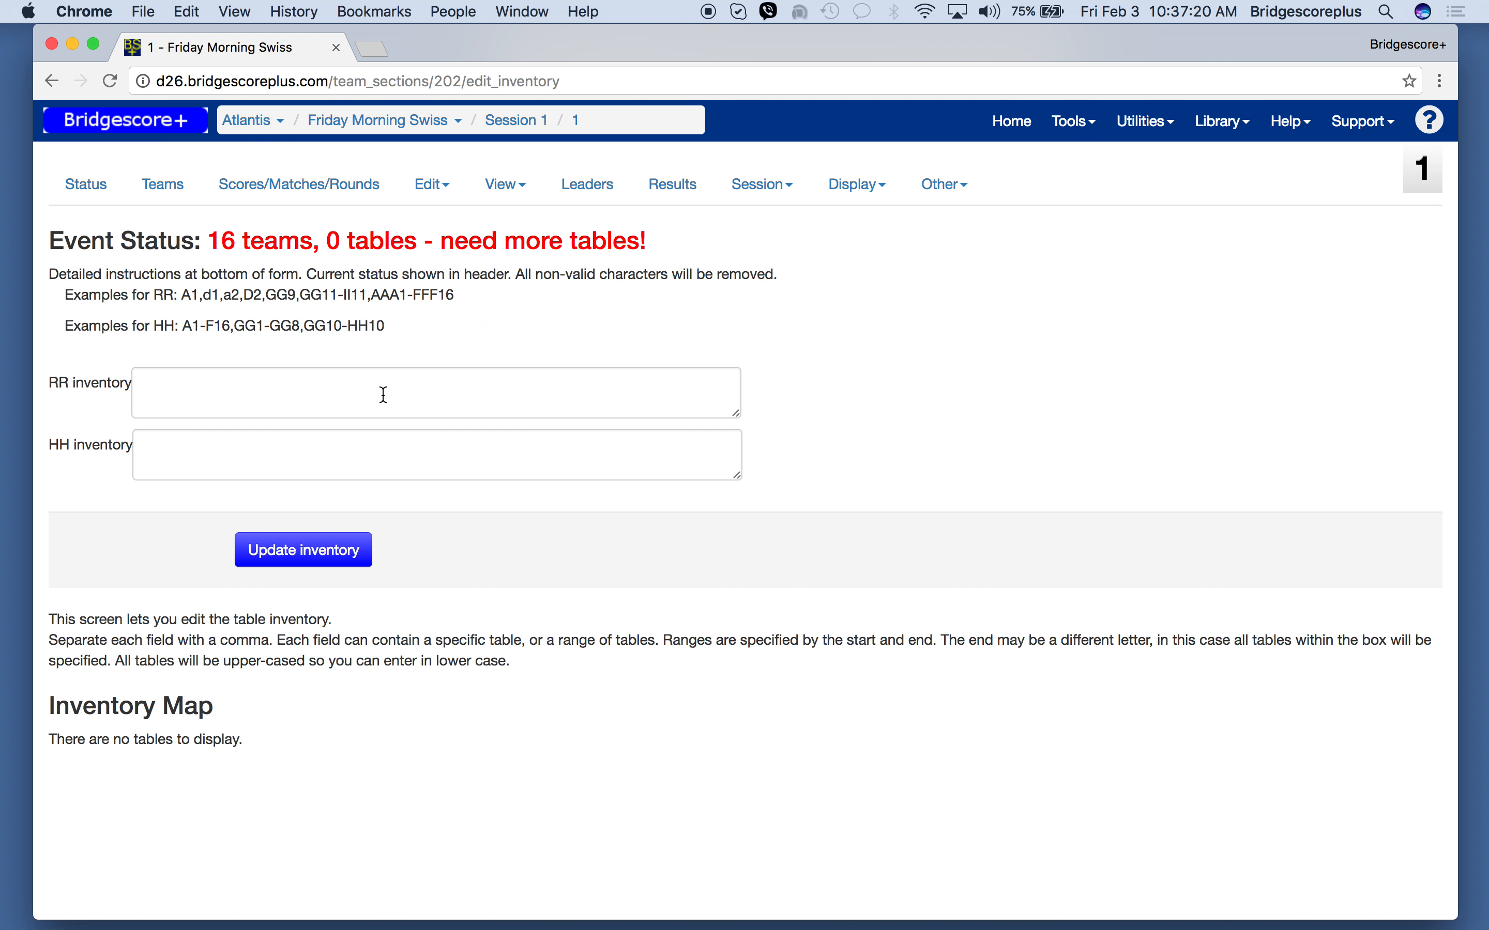
click(351, 400)
text(A1-f10)
key(Tab)
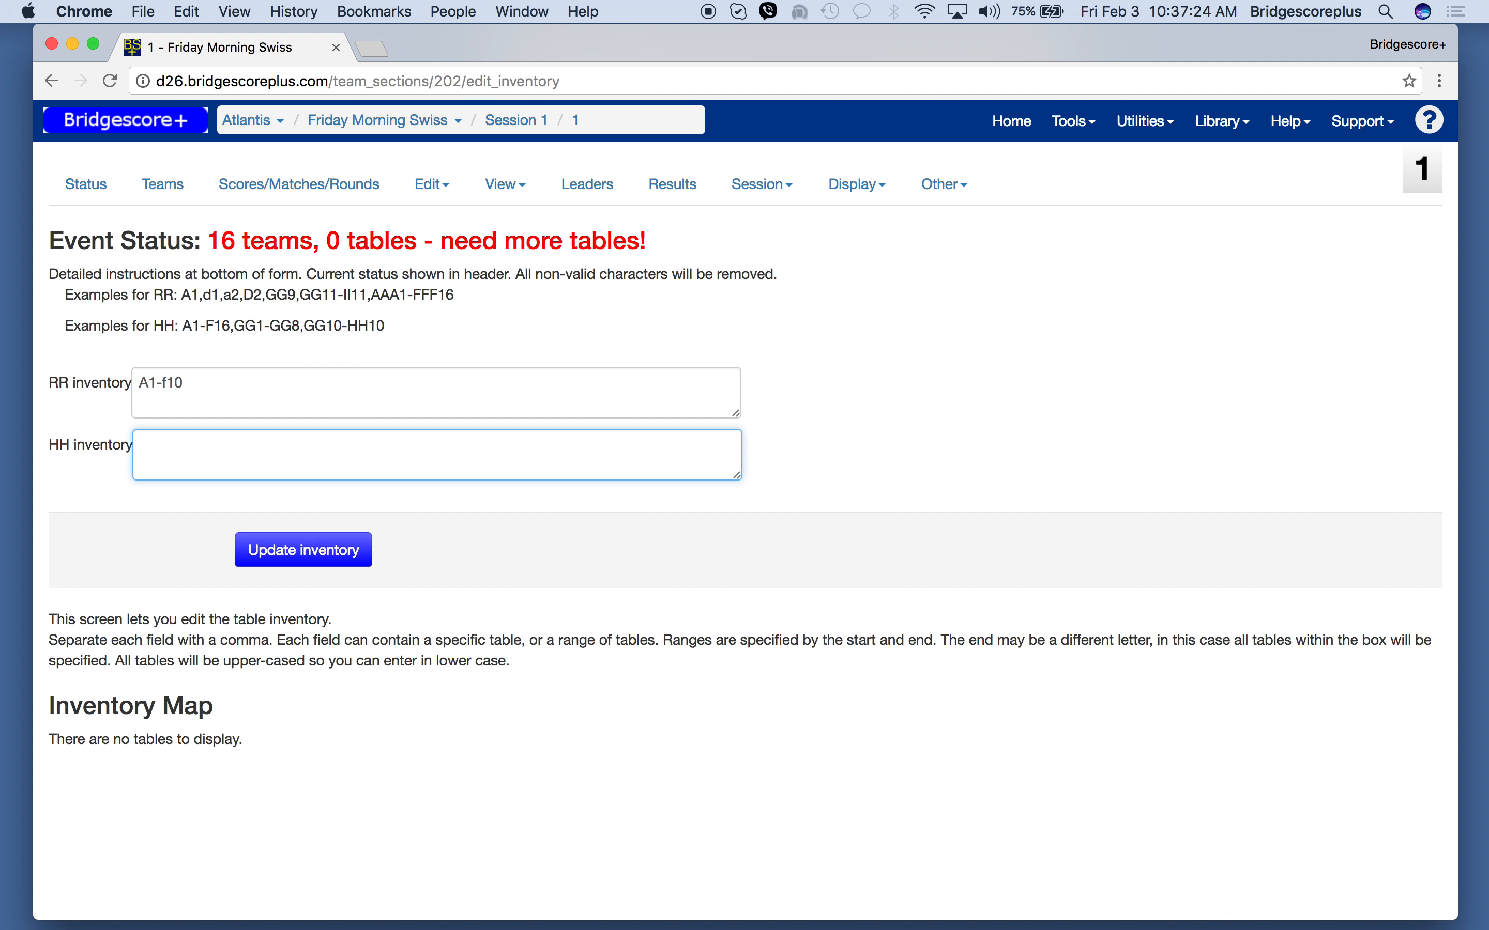
- Enter A1-F10 as the HH inventory and update the table inventory
text(A1f-)
key(BackSpace)
key(BackSpace)
text(-a)
key(BackSpace)
text(f10)
click(304, 565)
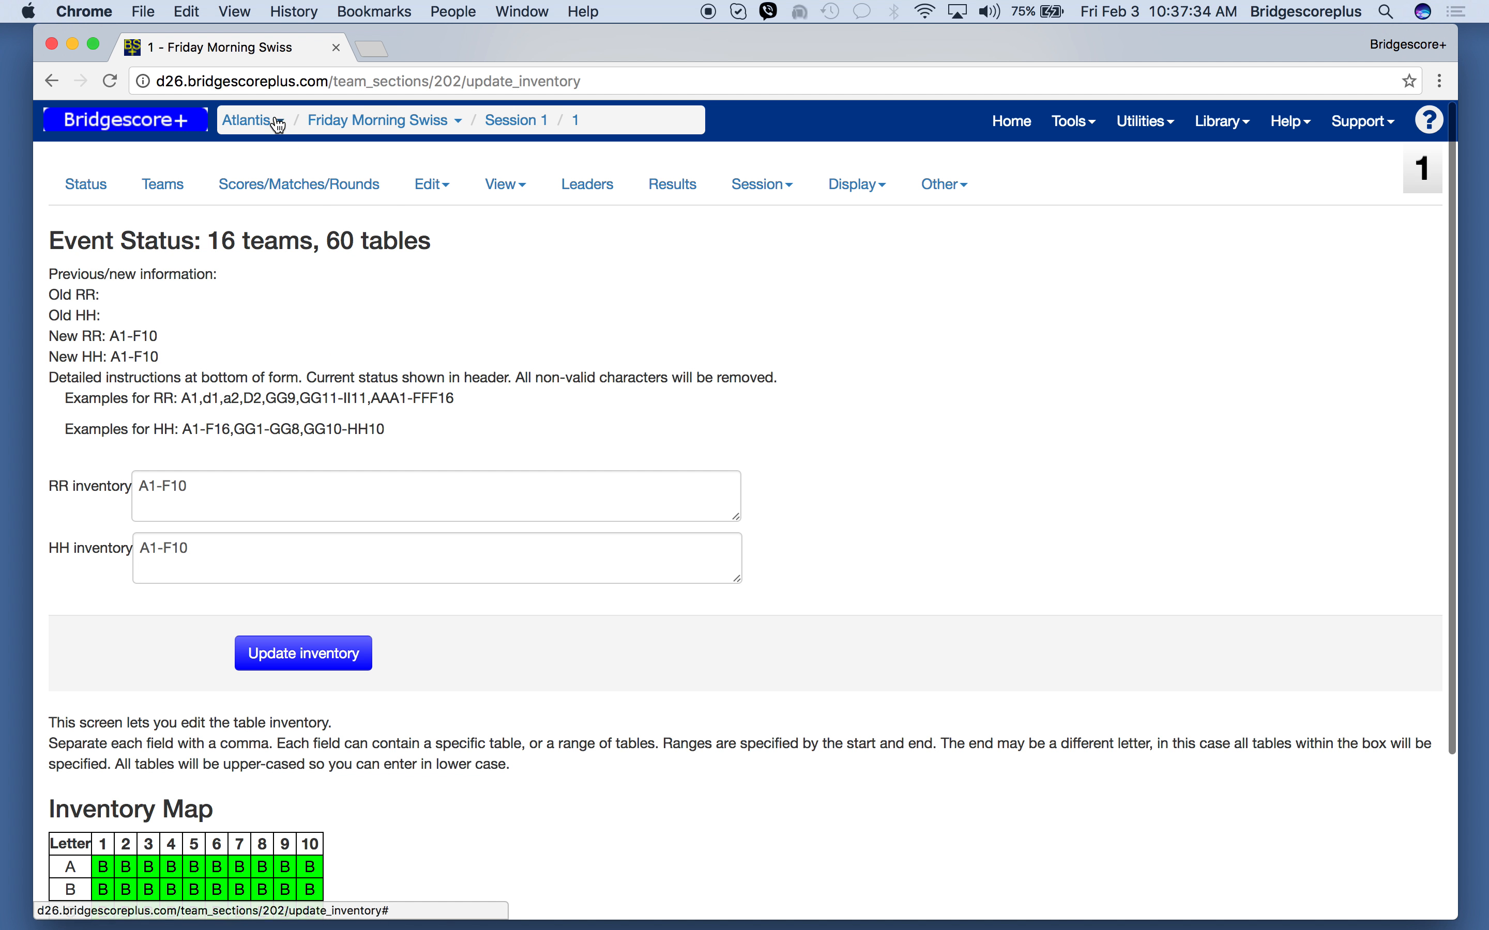
- Assign all remaining matches for round 1 and open the Swiss display for the section
click(276, 209)
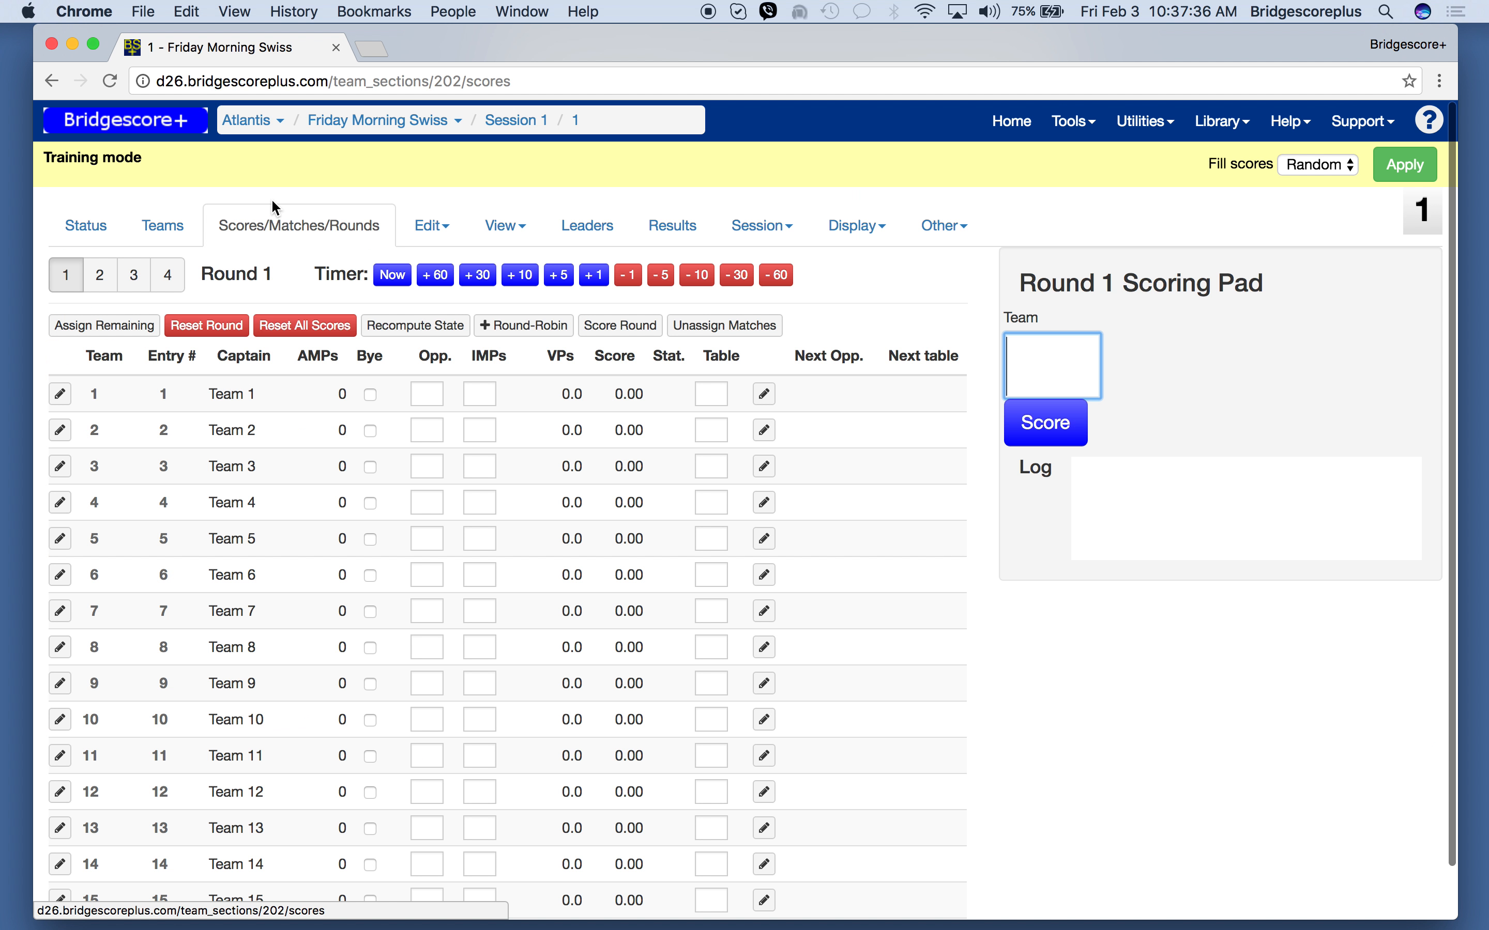
click(117, 326)
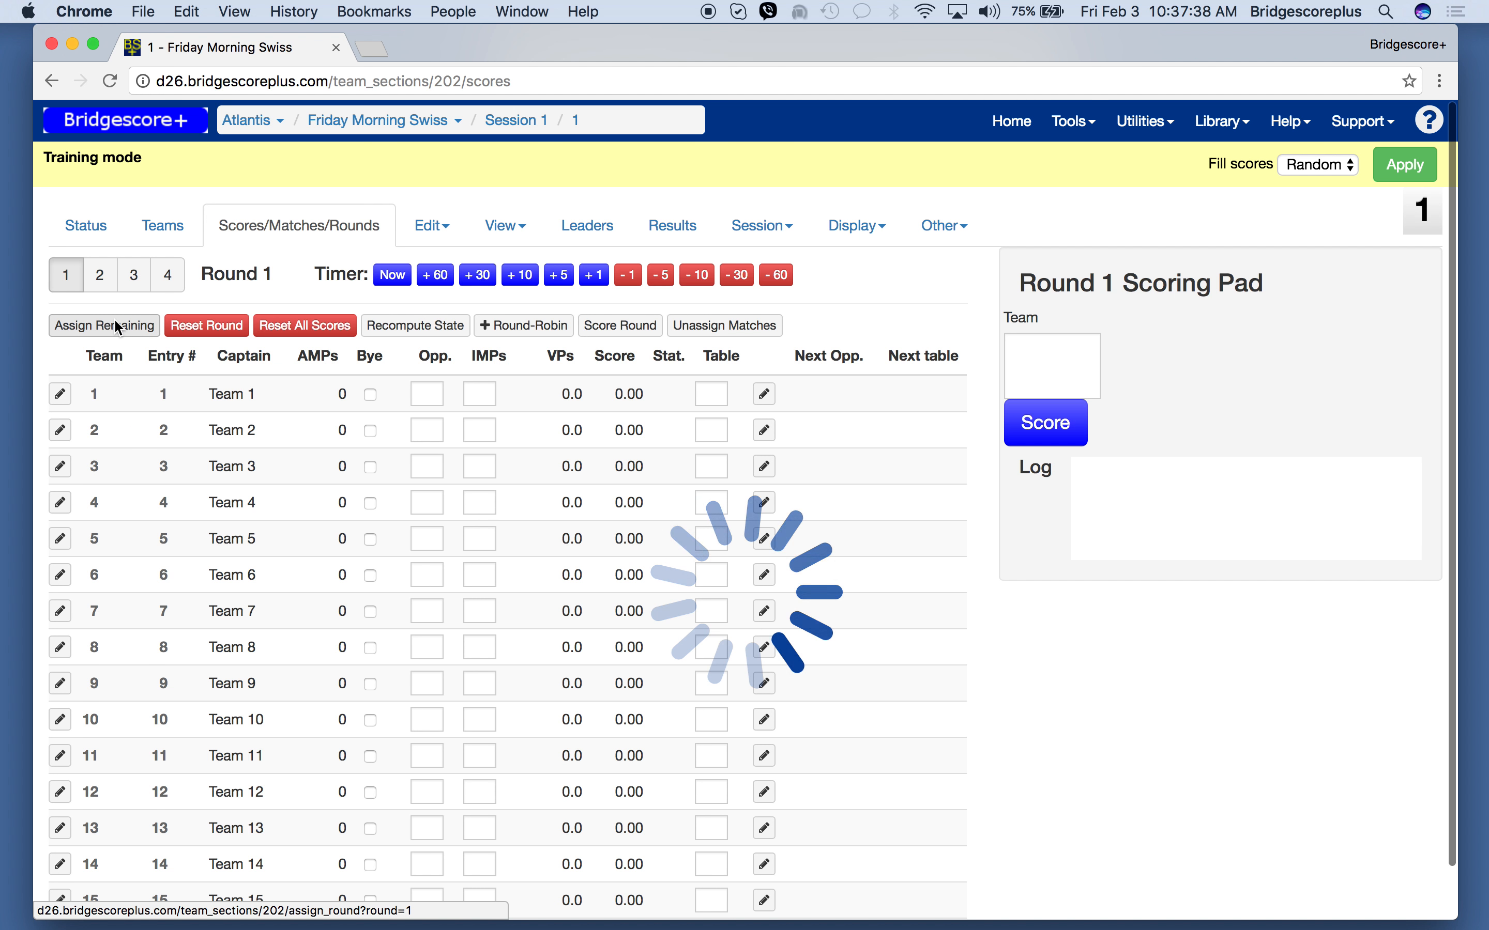
click(885, 226)
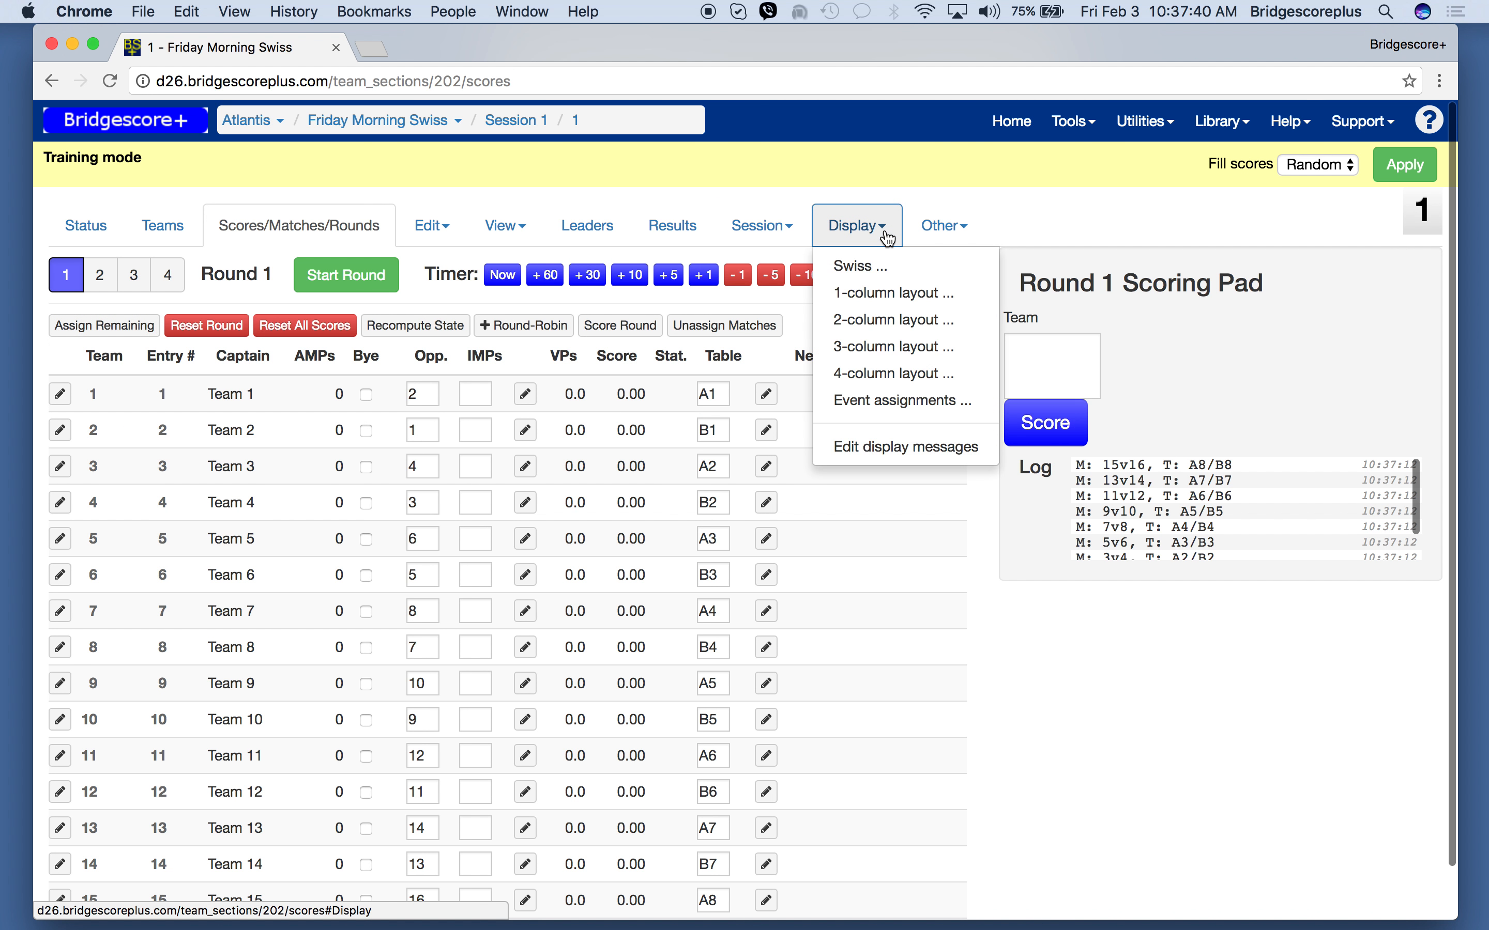
click(886, 271)
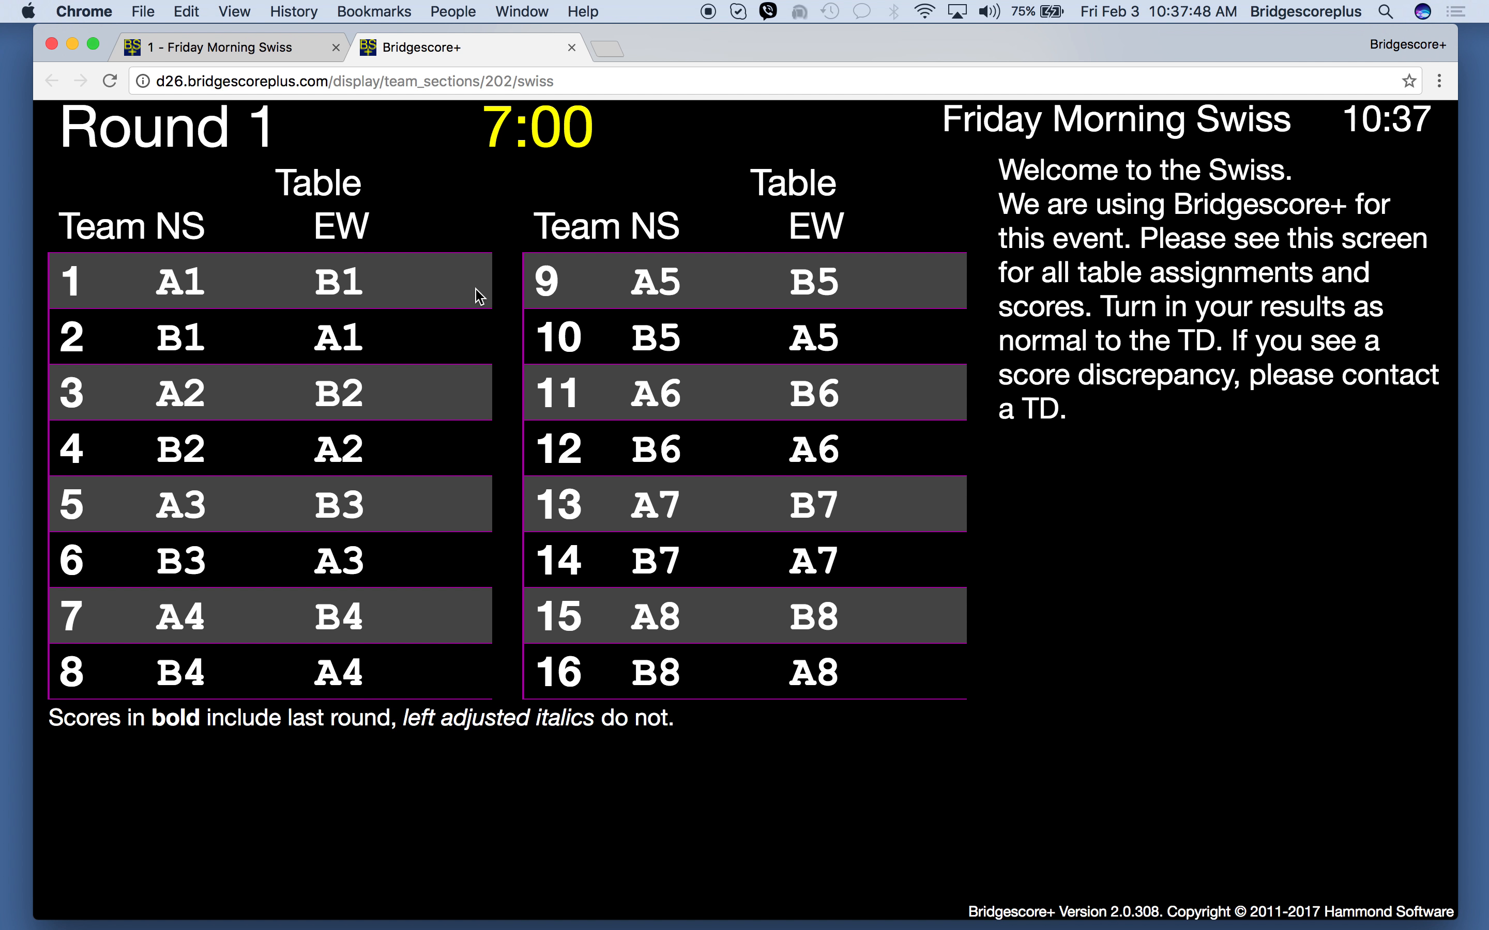
- Return to the round 1 scores page and fill in random scores for all matches
click(233, 51)
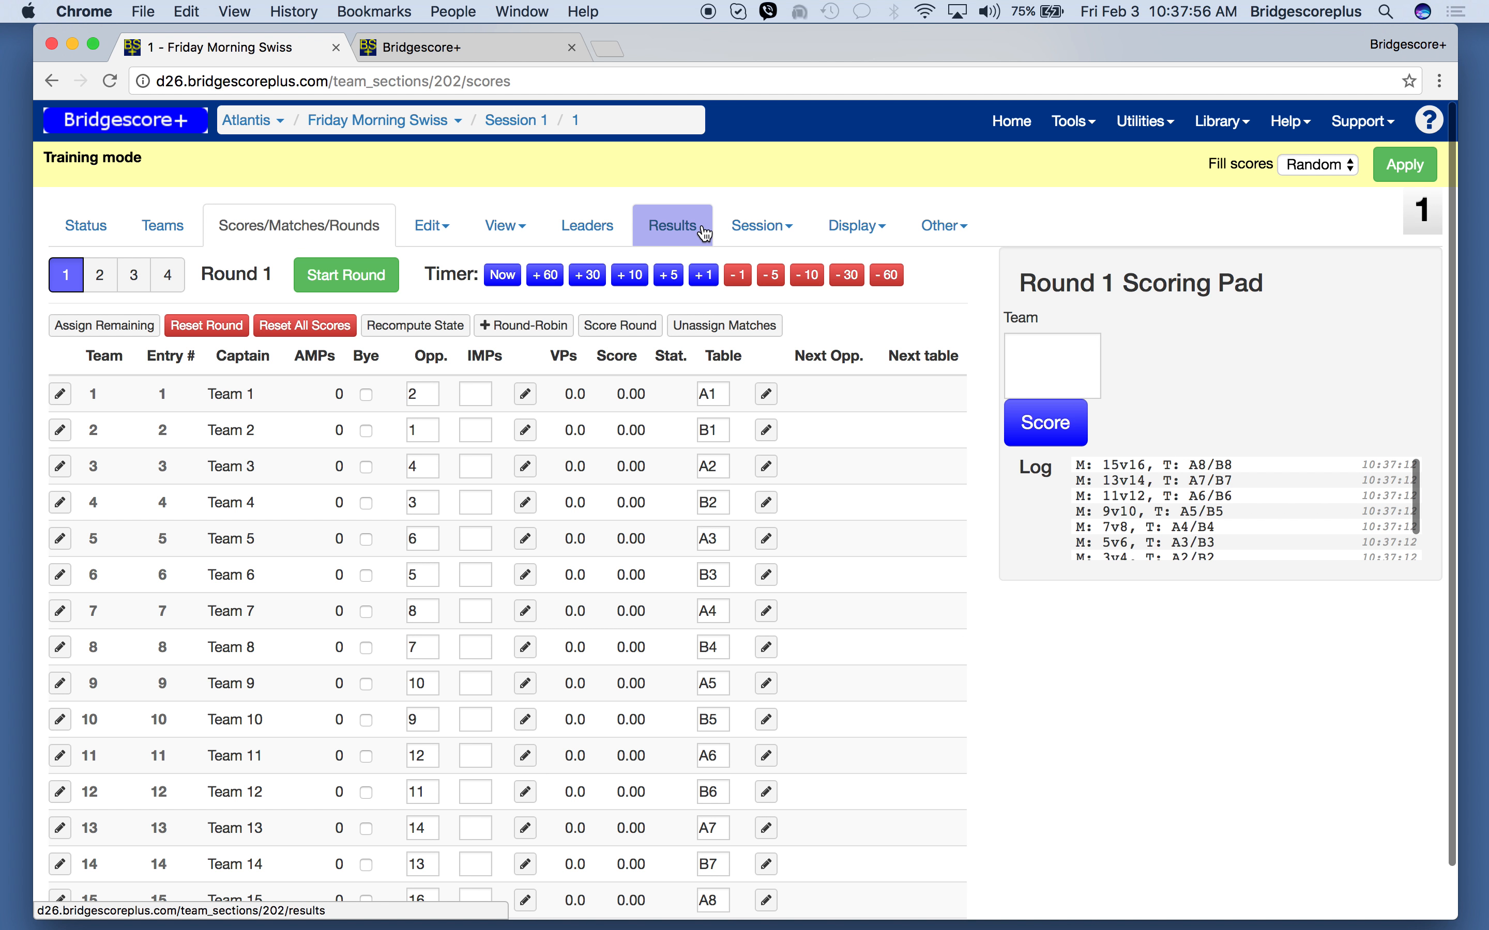
click(1405, 169)
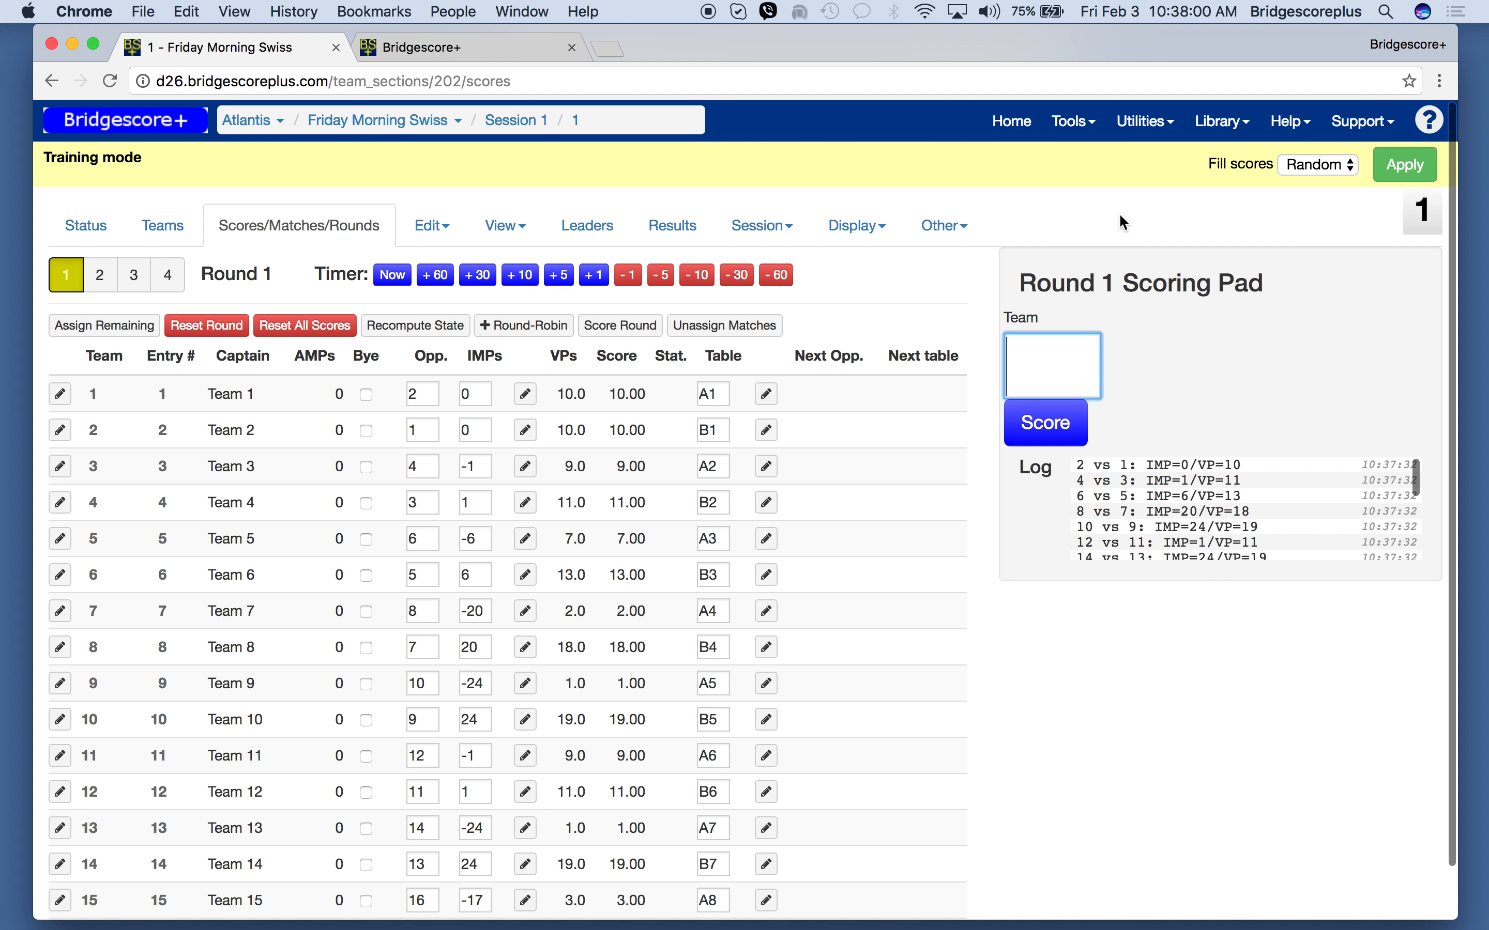
- Erase the posted round 1 IMP score of the match between teams 1 and 2
click(478, 399)
key(BackSpace)
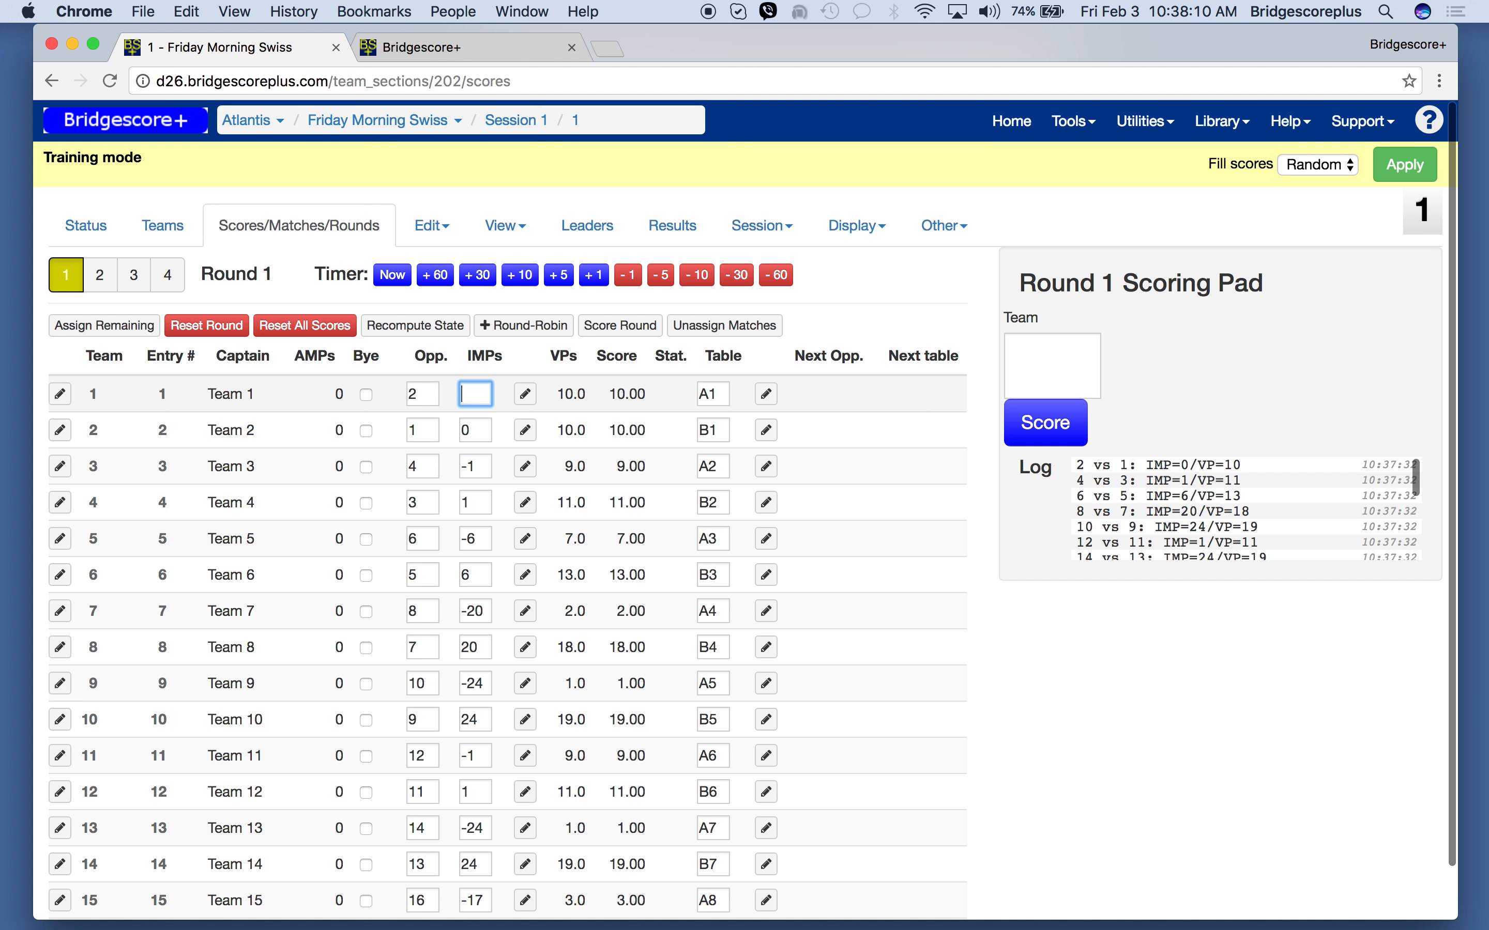
click(475, 430)
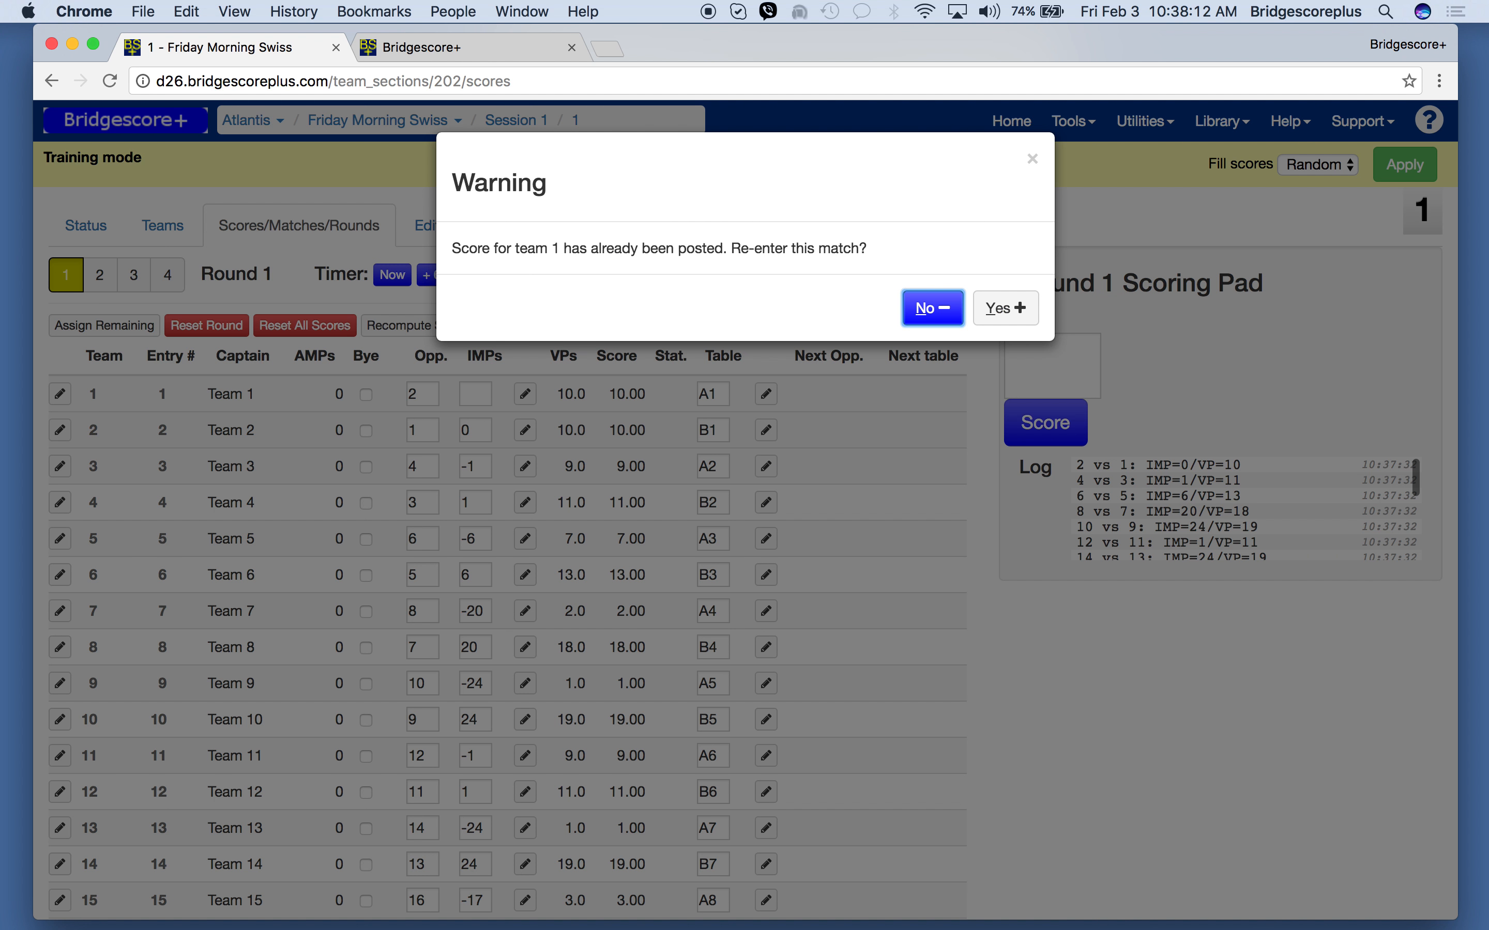
click(984, 310)
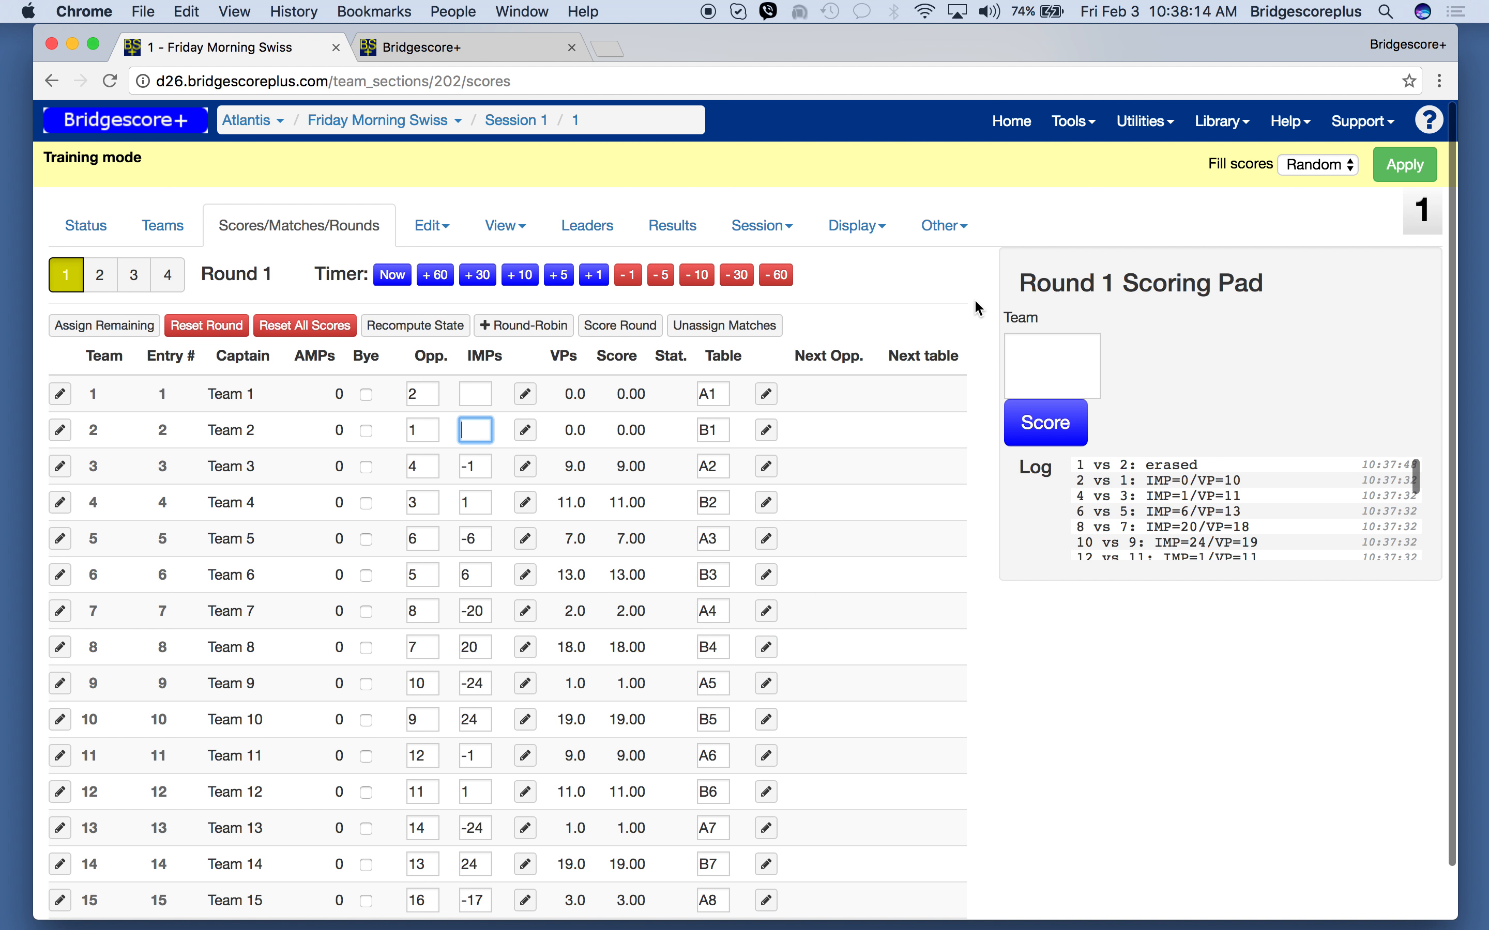
- Score team 2 against team 1 with 3 IMPs in the Round 1 Scoring Pad
click(1067, 351)
text(2)
key(Return)
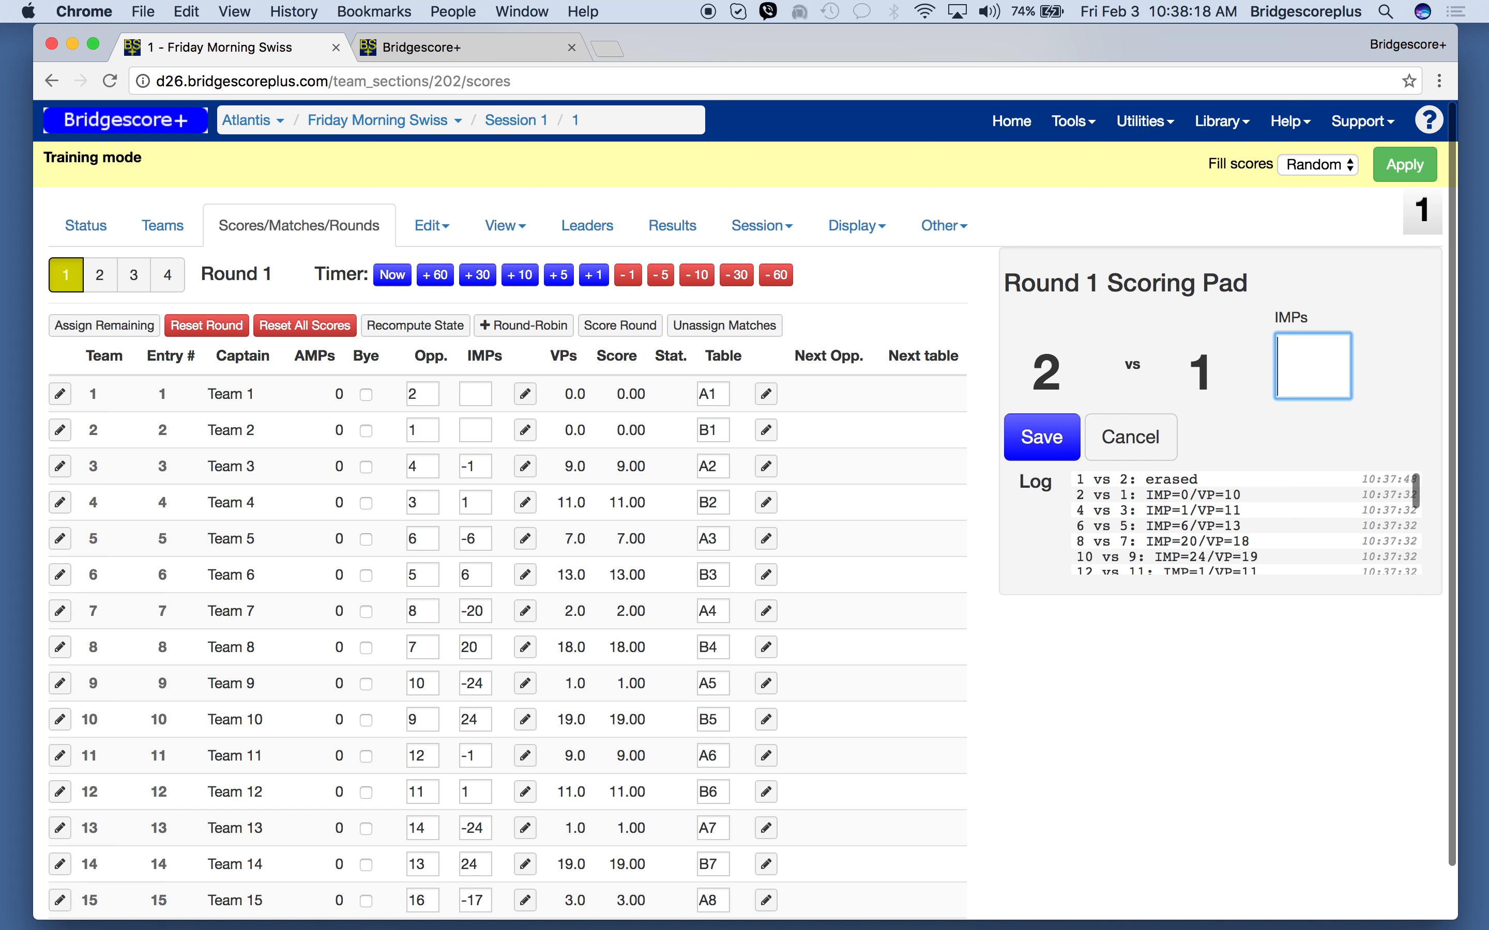
text(3)
key(Return)
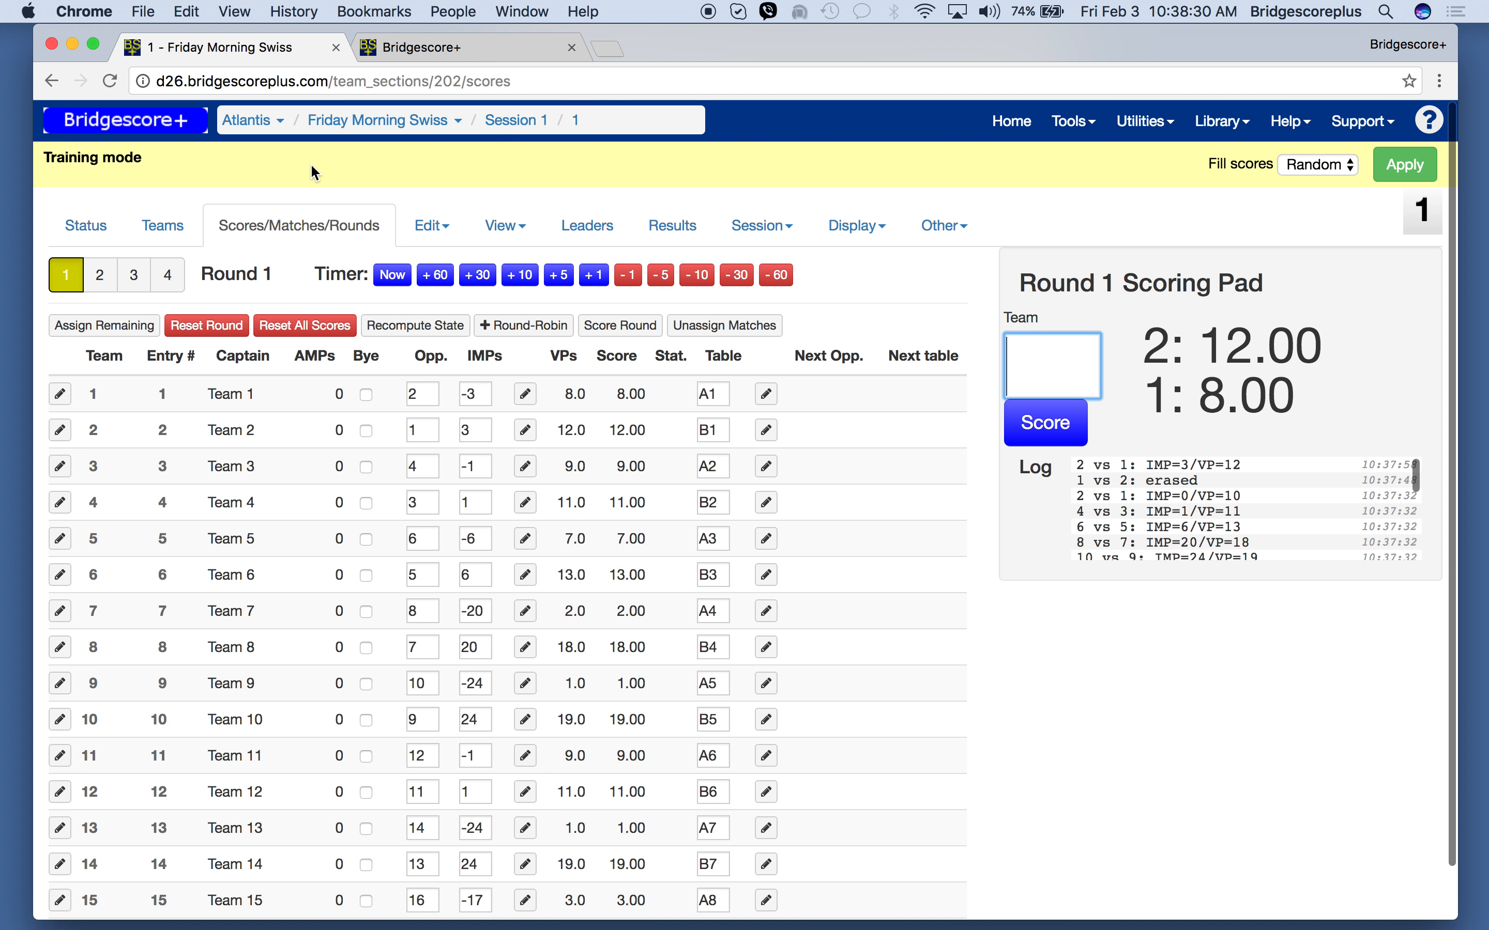
- Open round 2 in a new browser tab and place that tab directly after the round 1 scores tab
right_click(108, 271)
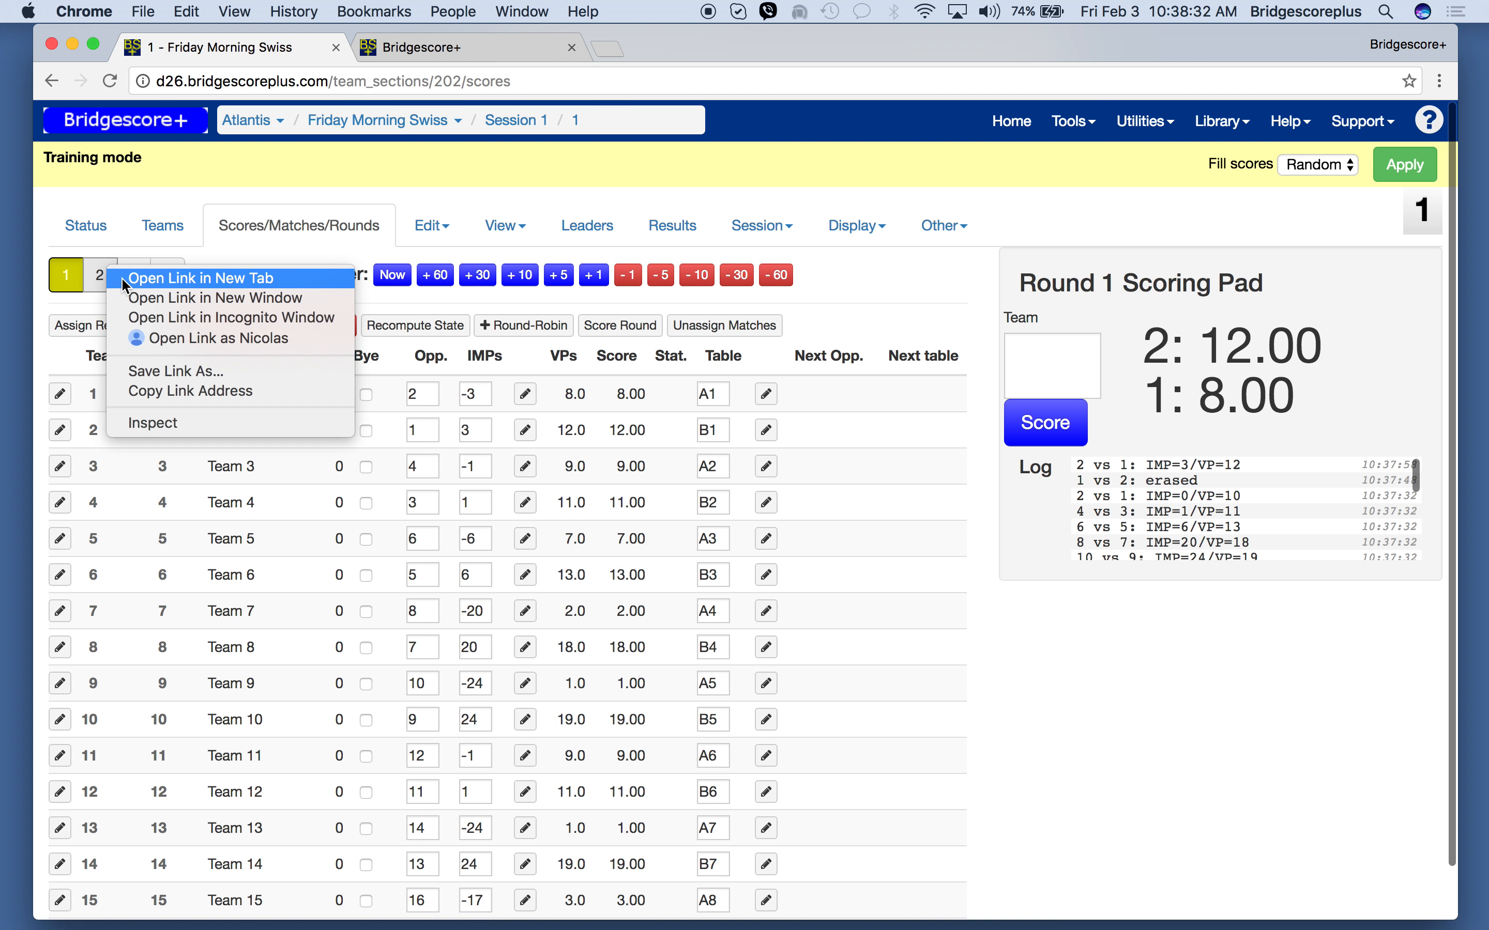
click(121, 277)
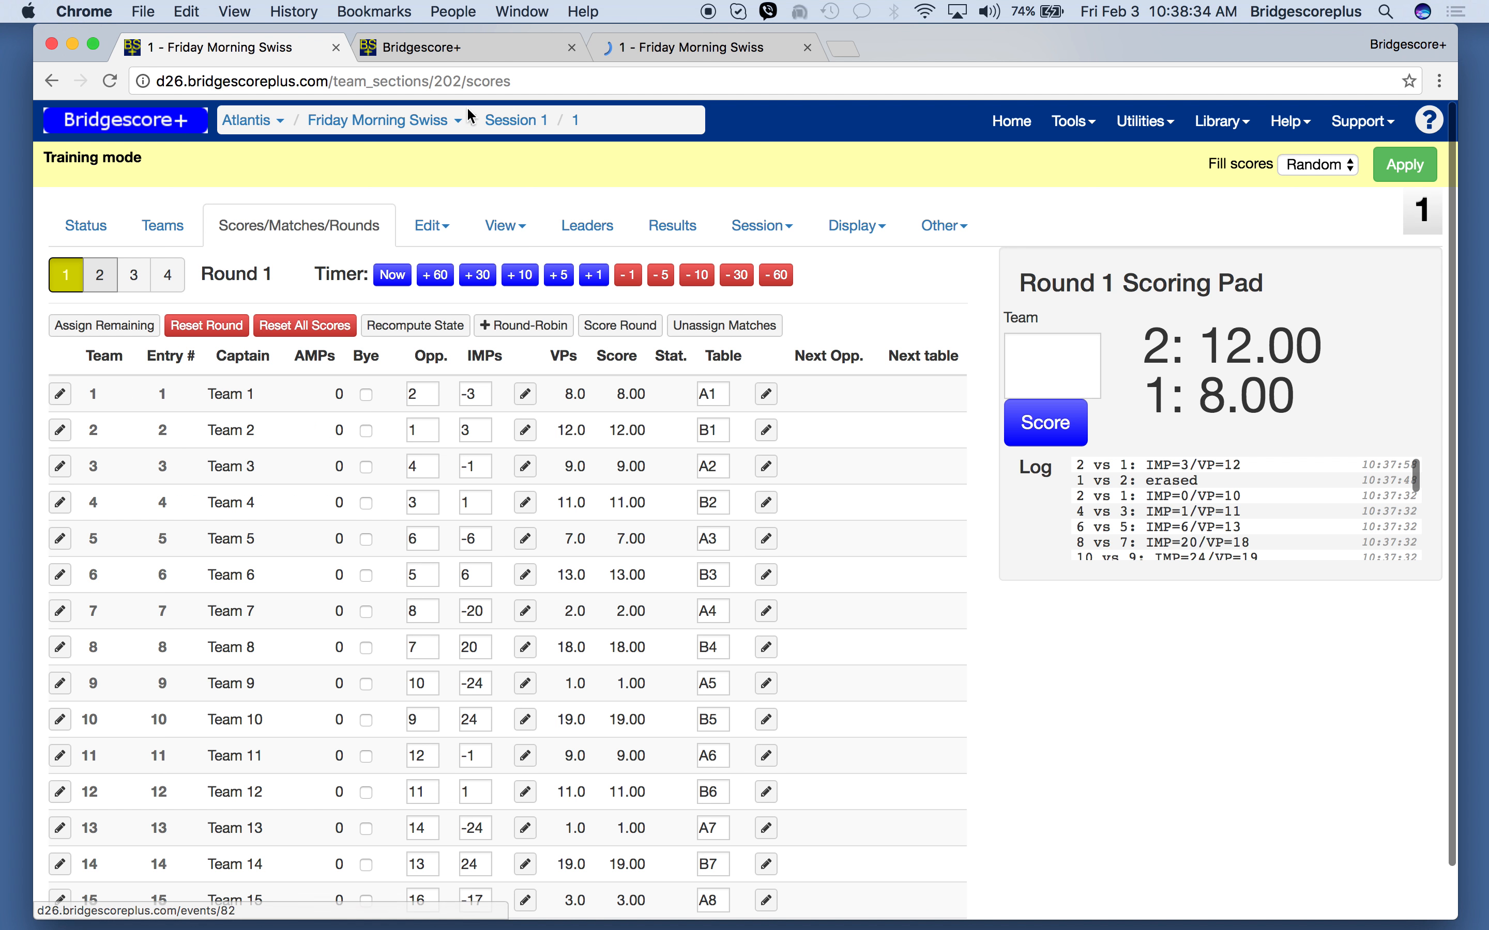
drag(649, 48, 462, 55)
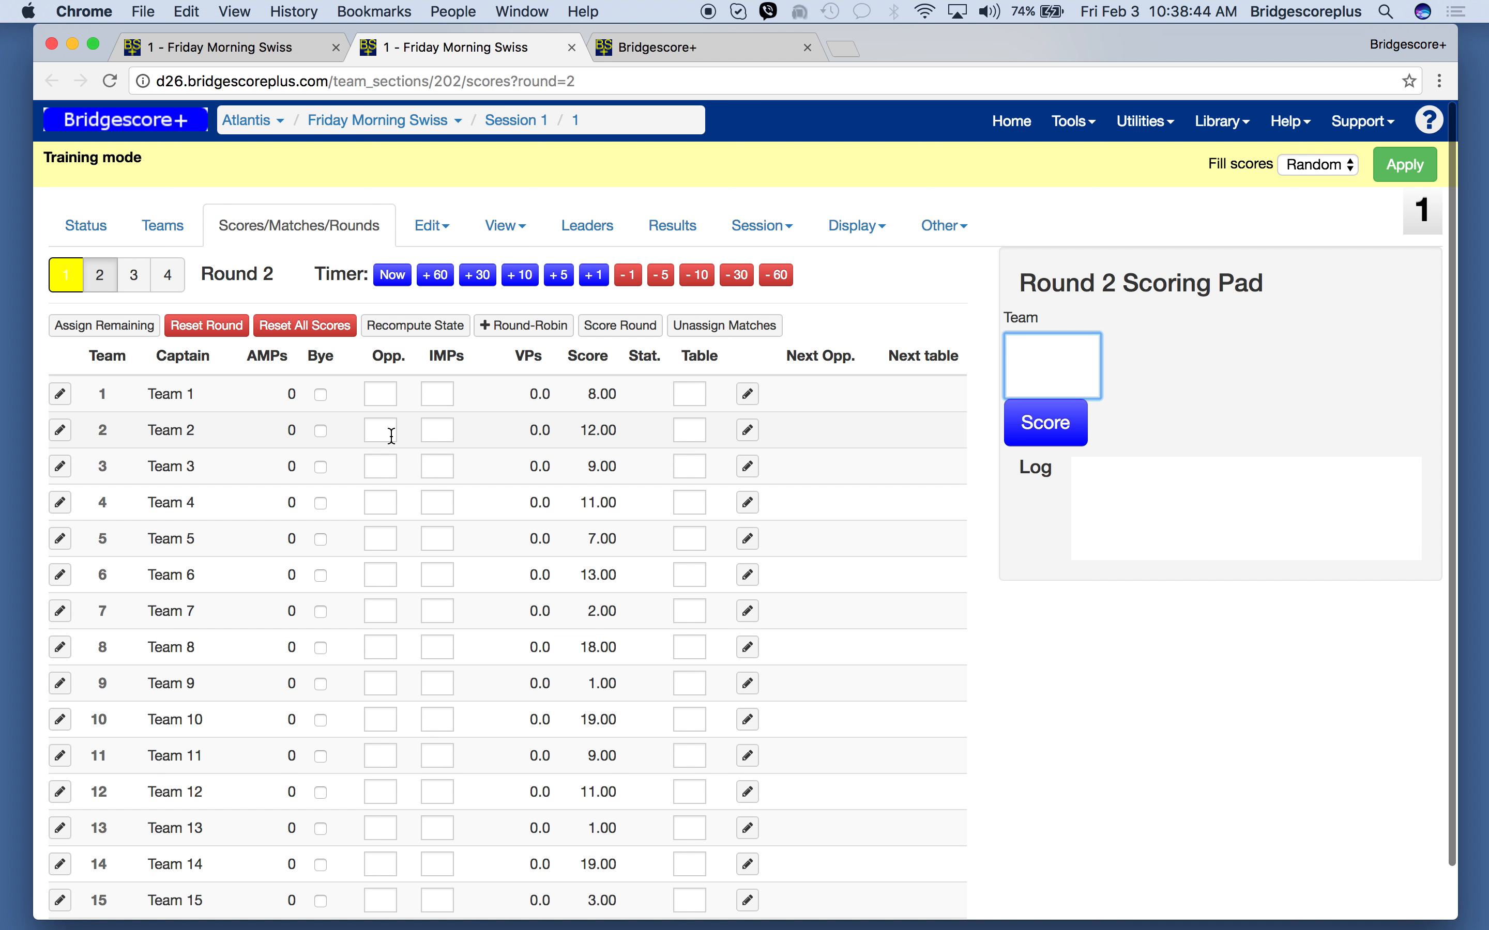
- Assign team 14 as team 10's opponent in round 2
scroll(417, 655, down, 2)
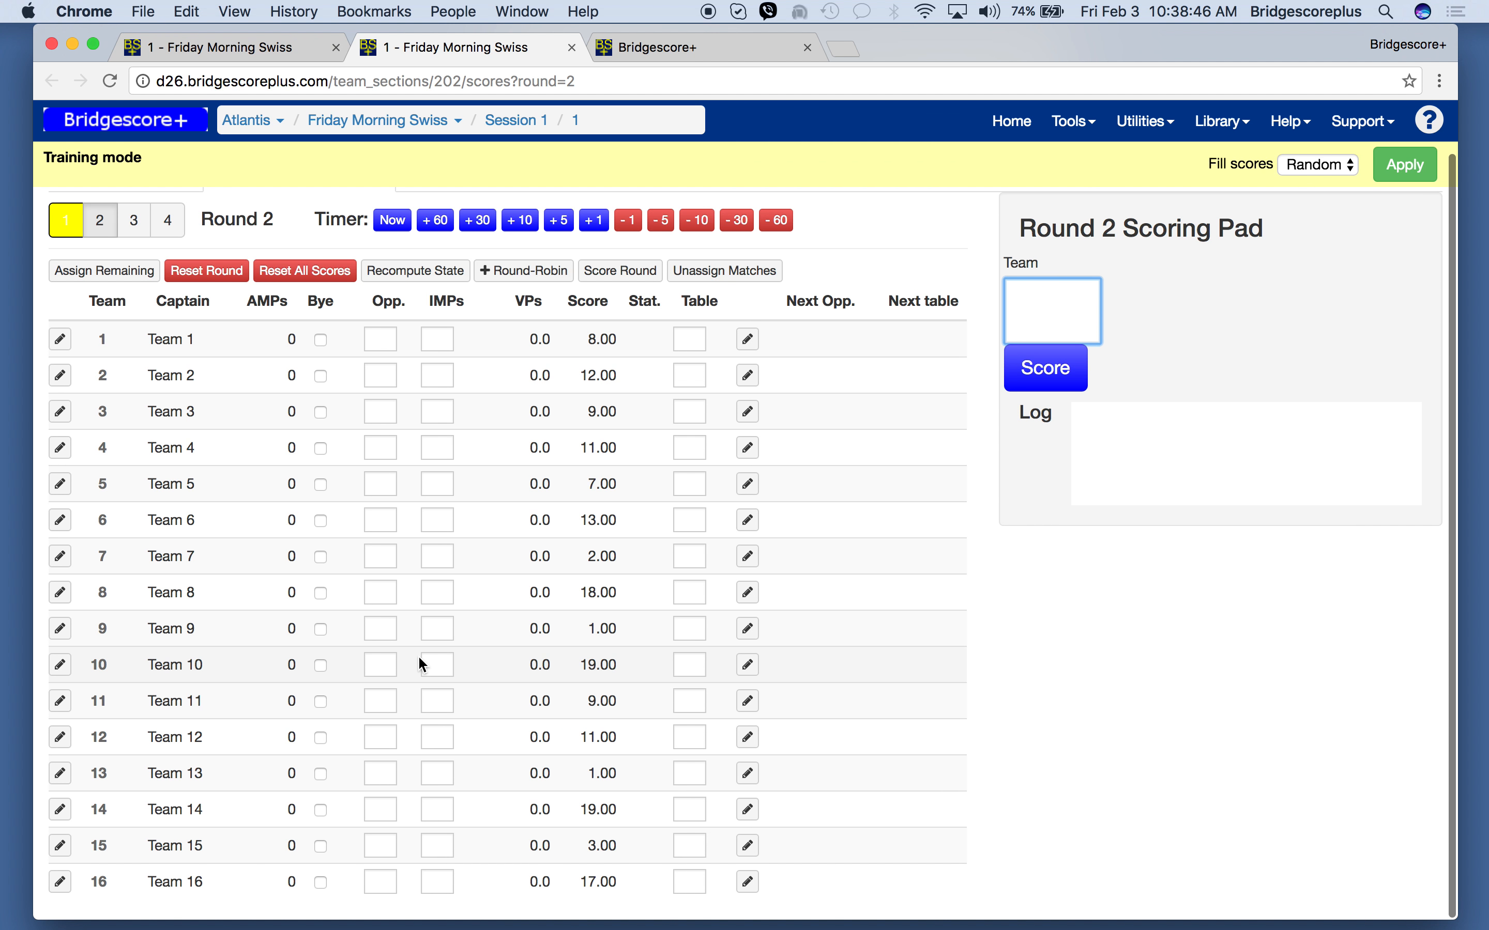
click(382, 664)
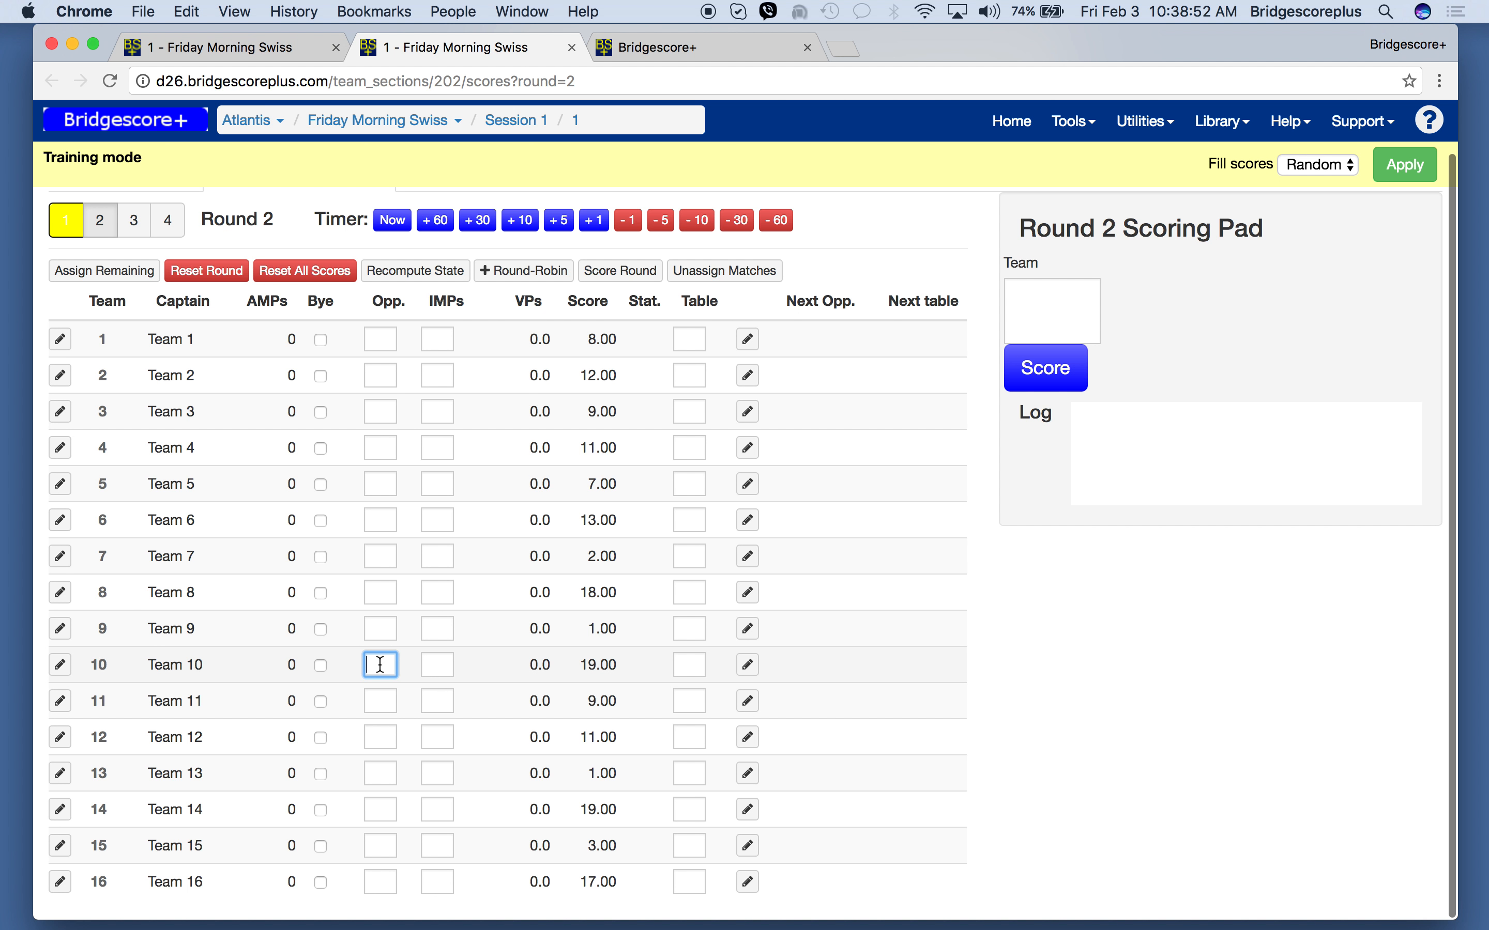
text(14)
key(Return)
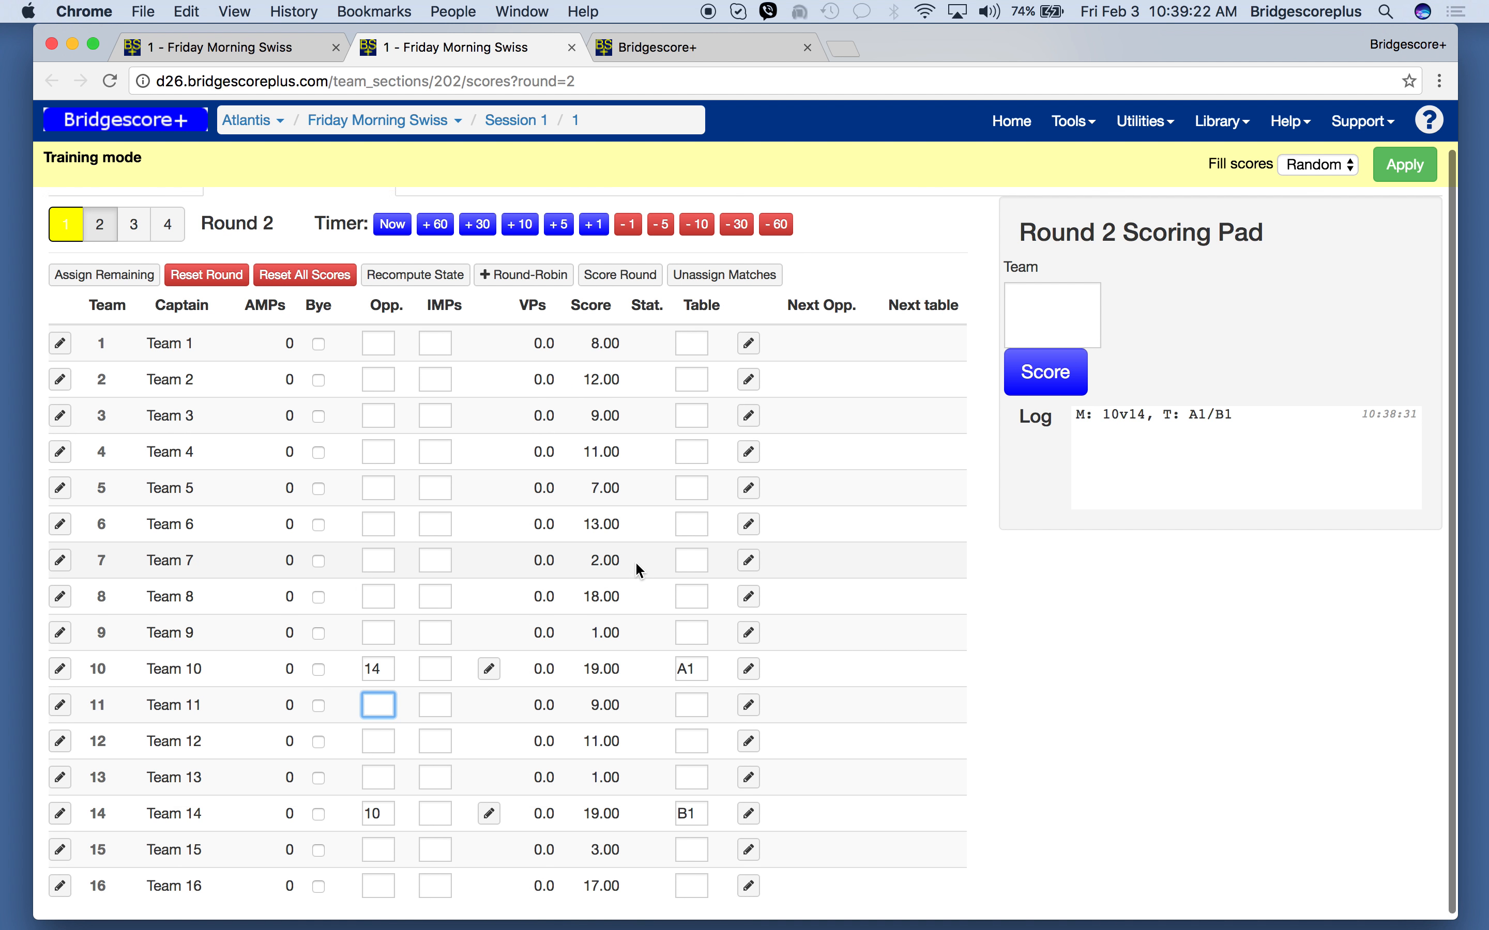
- Clear both the RR and HH entries in the table inventory and update it
click(440, 226)
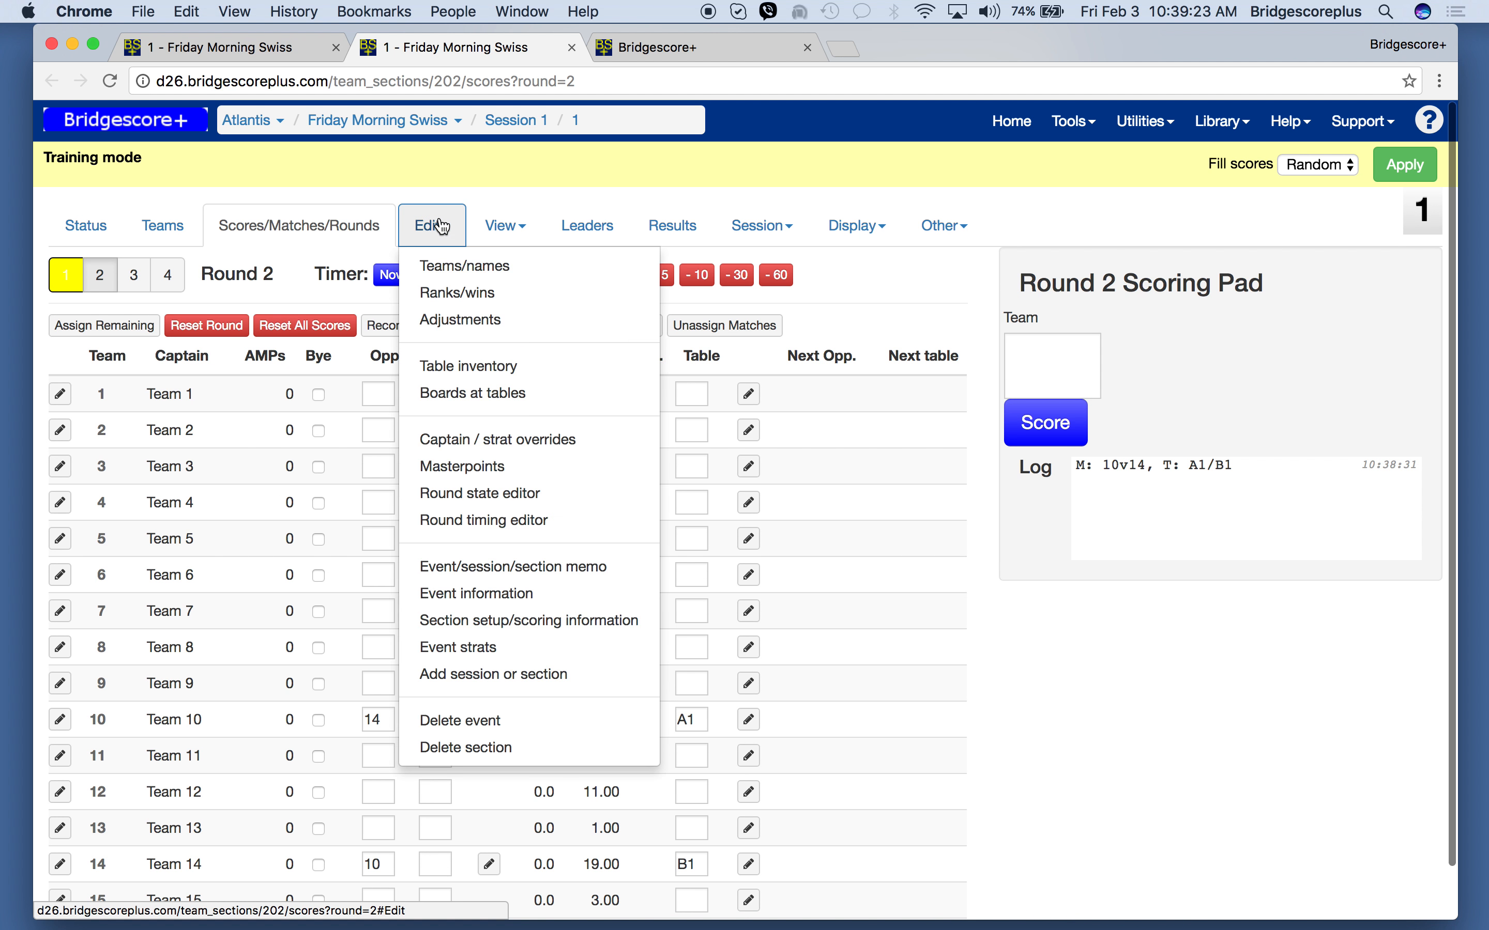
click(455, 366)
drag(187, 381, 49, 379)
key(BackSpace)
key(Tab)
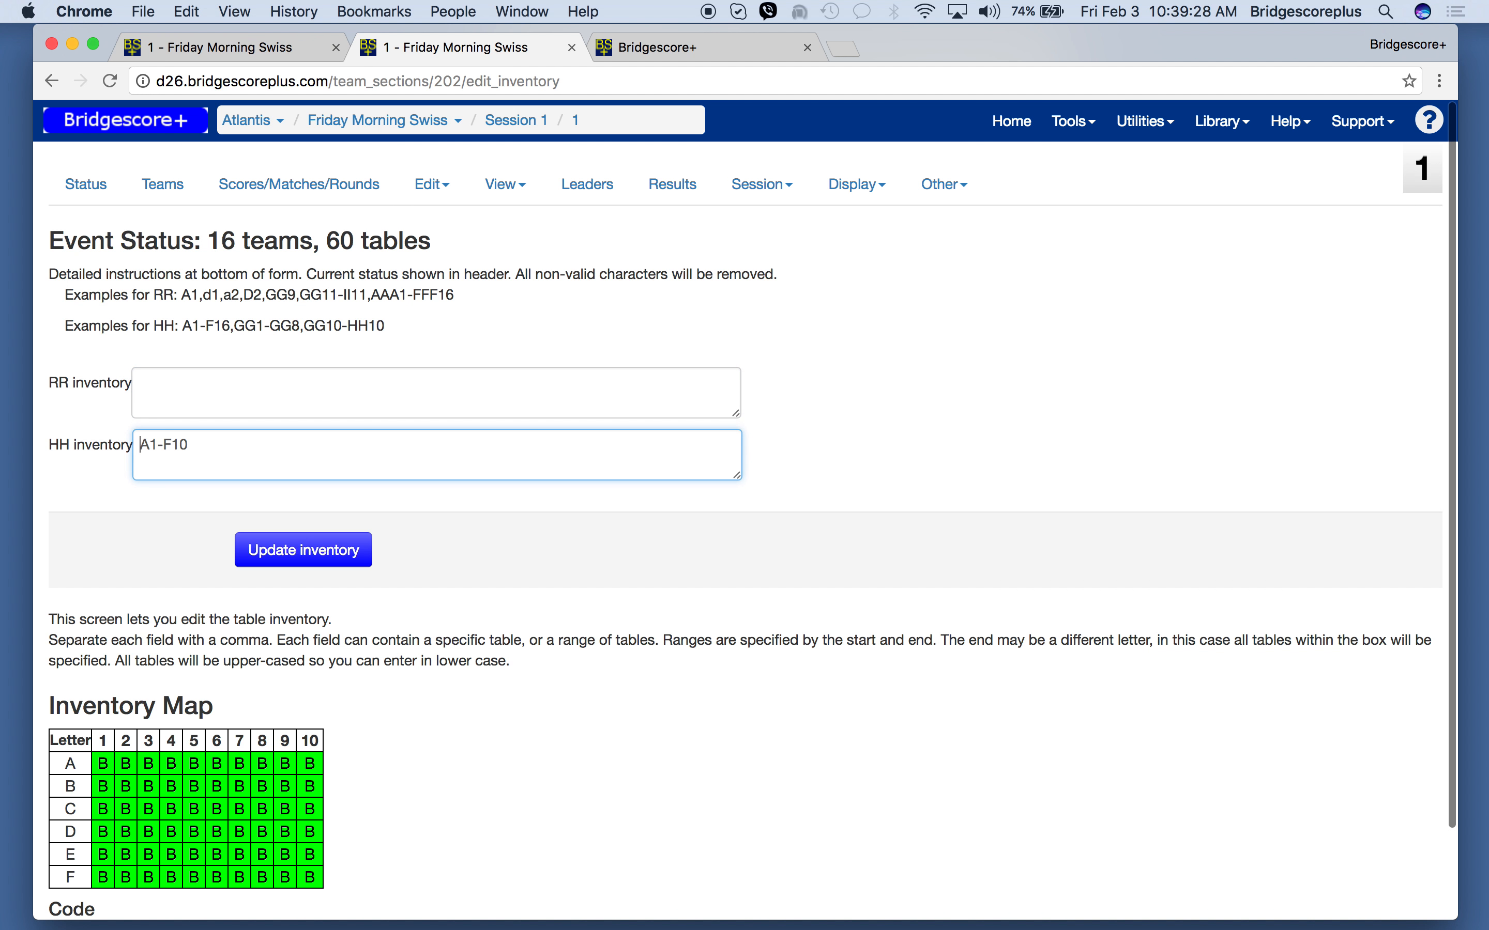
drag(209, 442, 133, 448)
key(BackSpace)
click(304, 567)
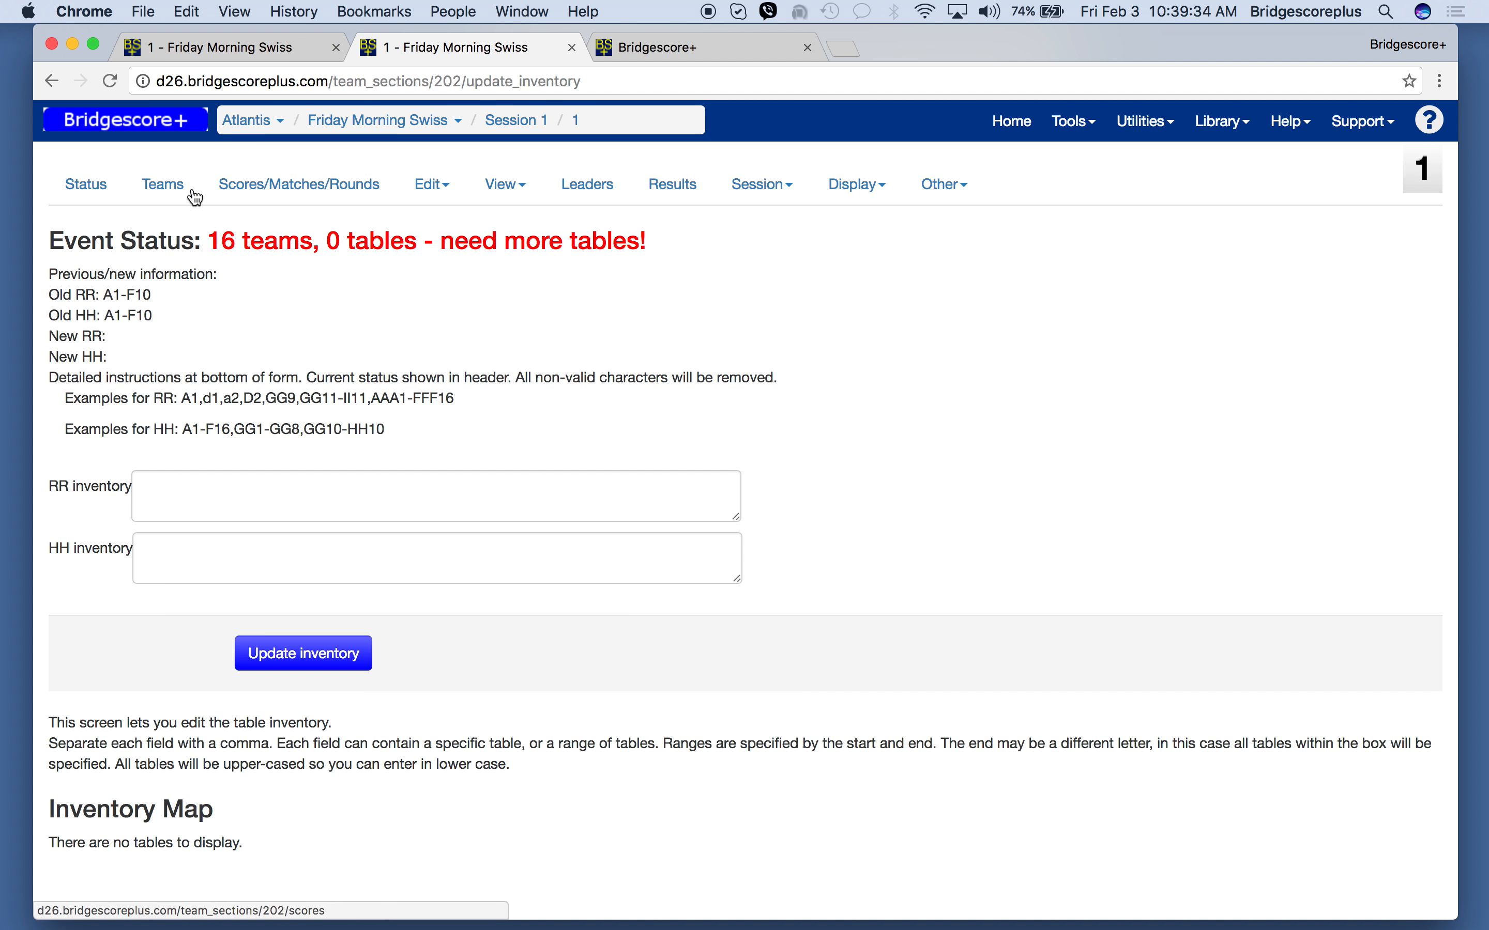
- Go back to the round 2 matches and assign team 16 as team 8's opponent
click(161, 184)
click(294, 227)
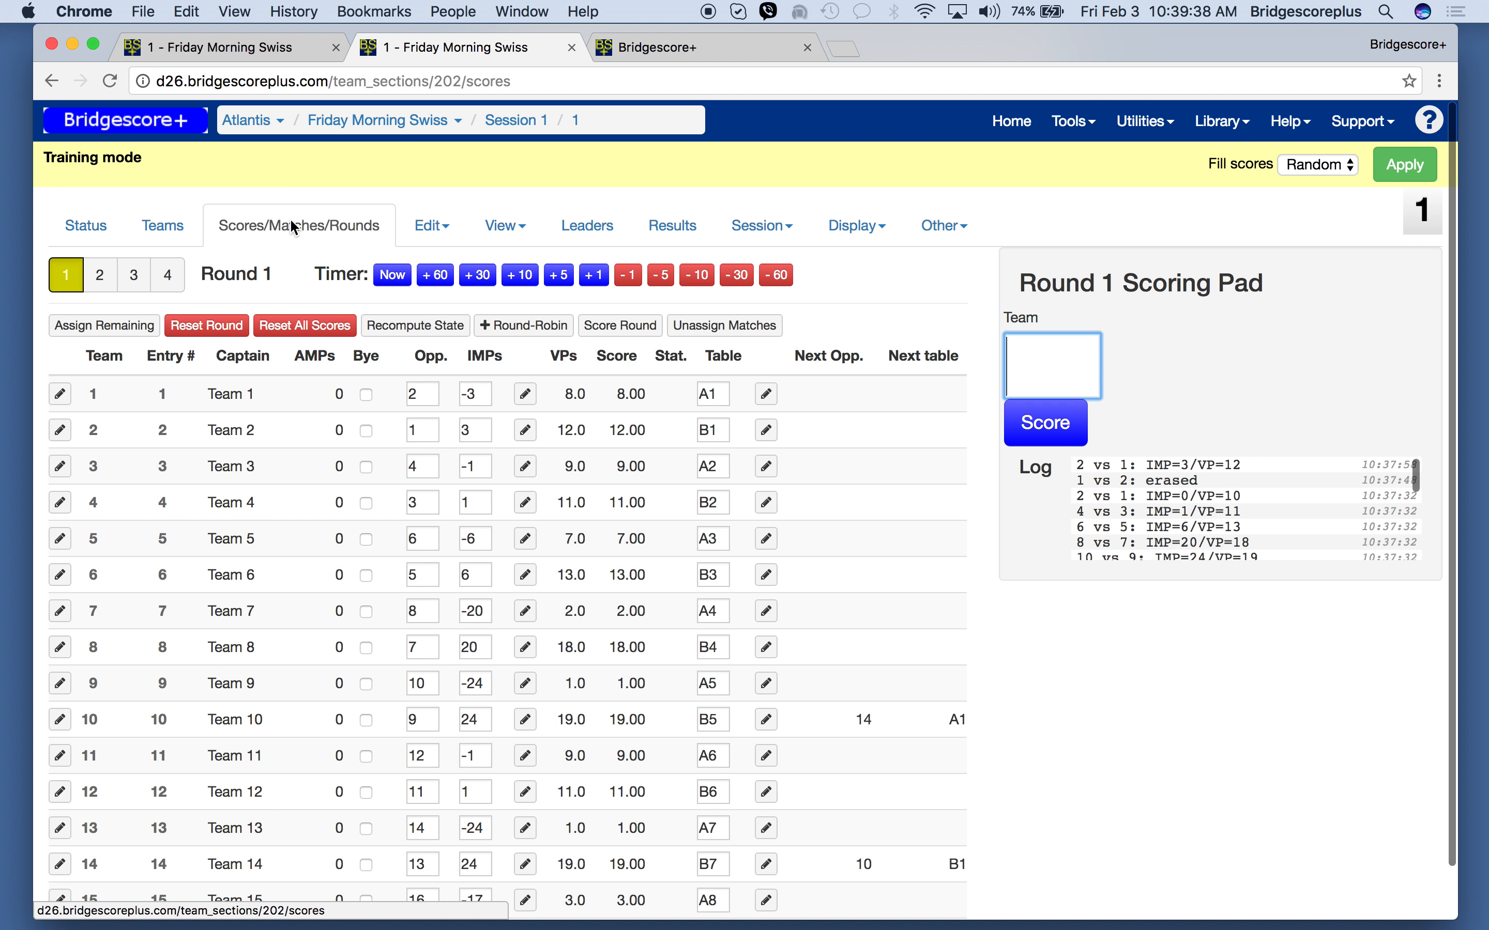
click(98, 285)
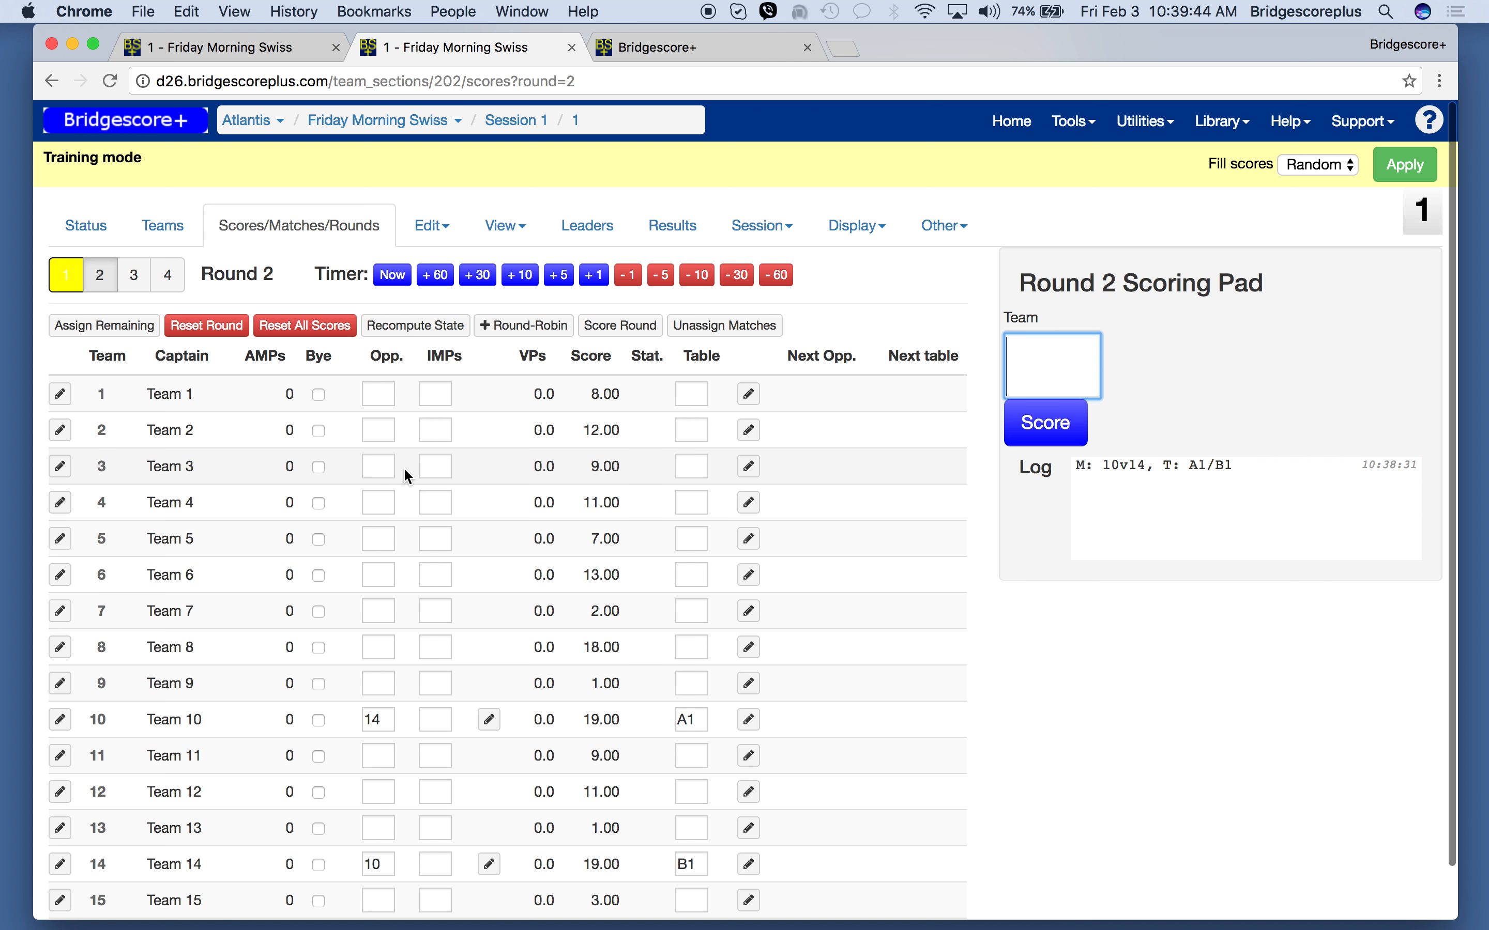
scroll(404, 468, down, 2)
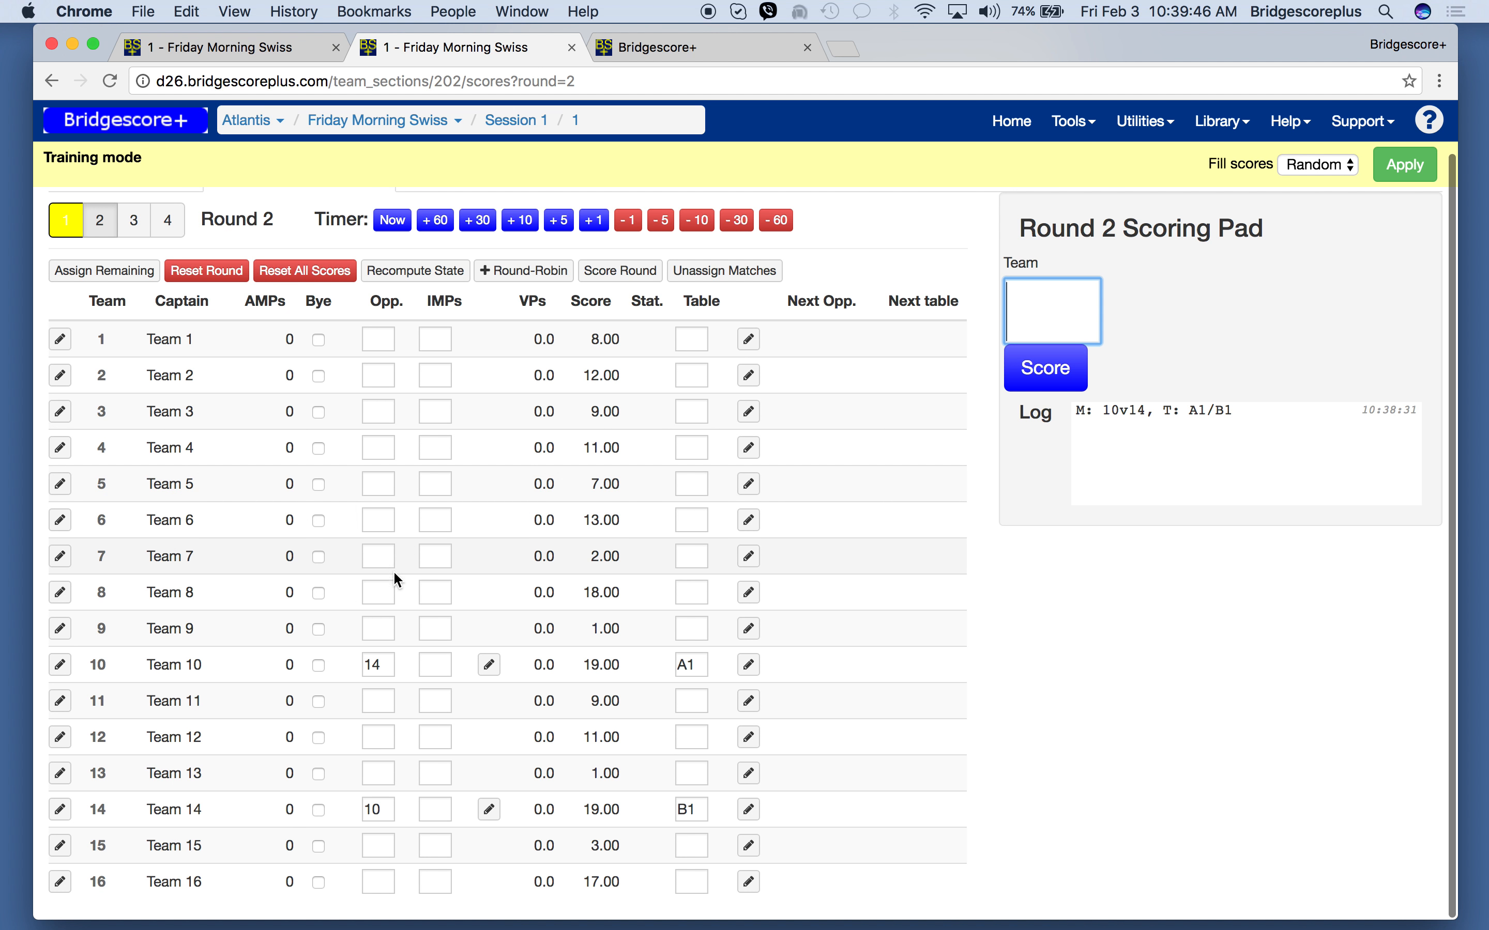
click(382, 597)
text(16)
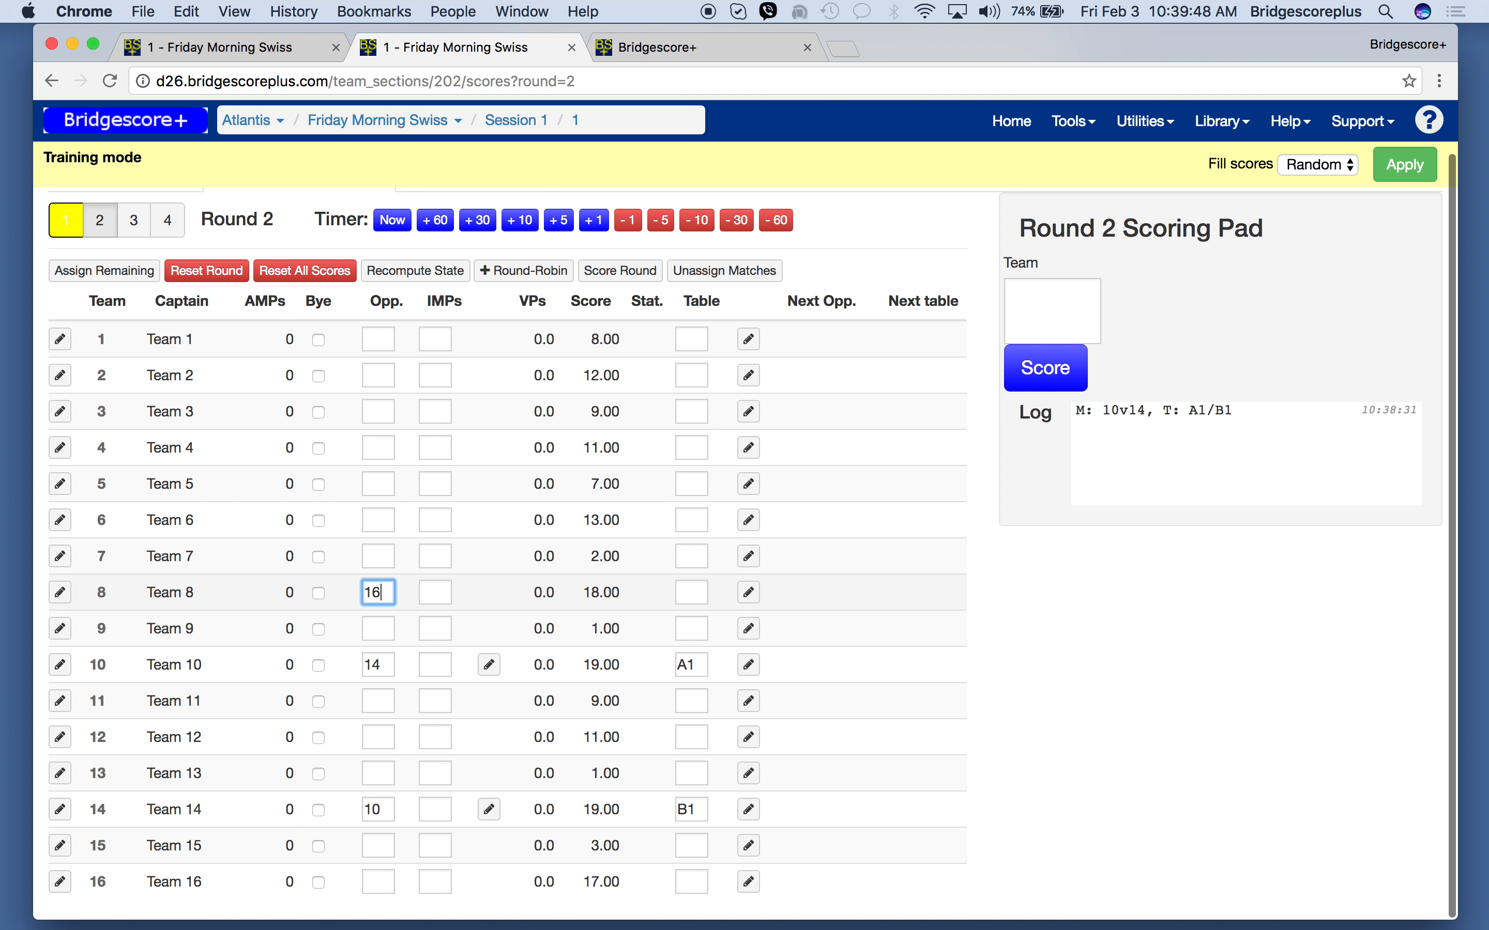
key(Return)
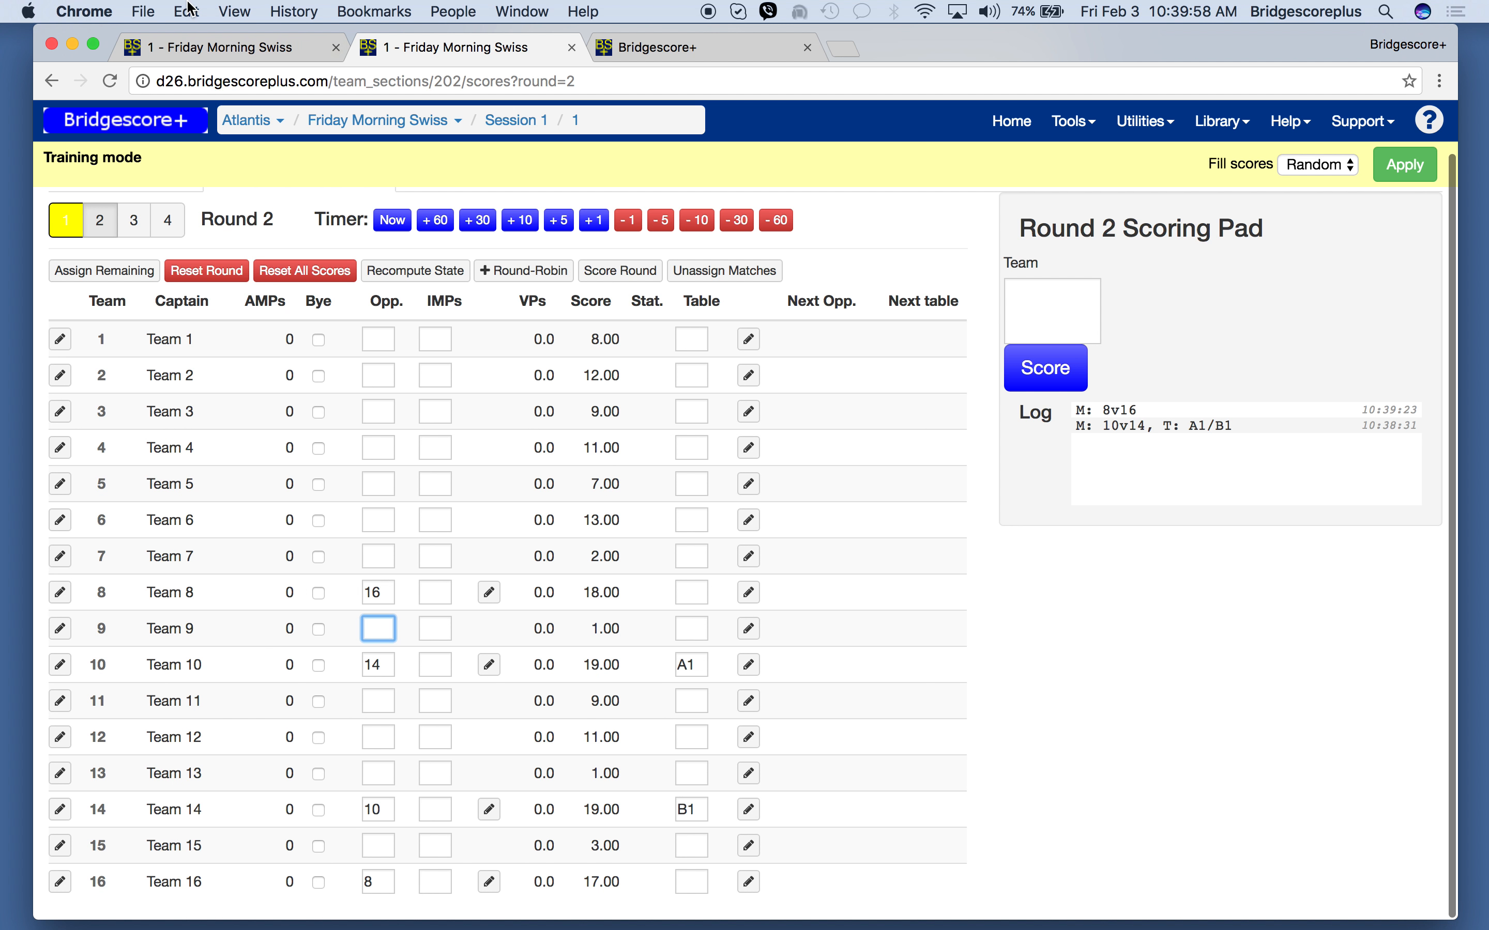
- Recompute the state of round 1 in its own browser tab, confirm it, and return to the round 2 tab
click(192, 52)
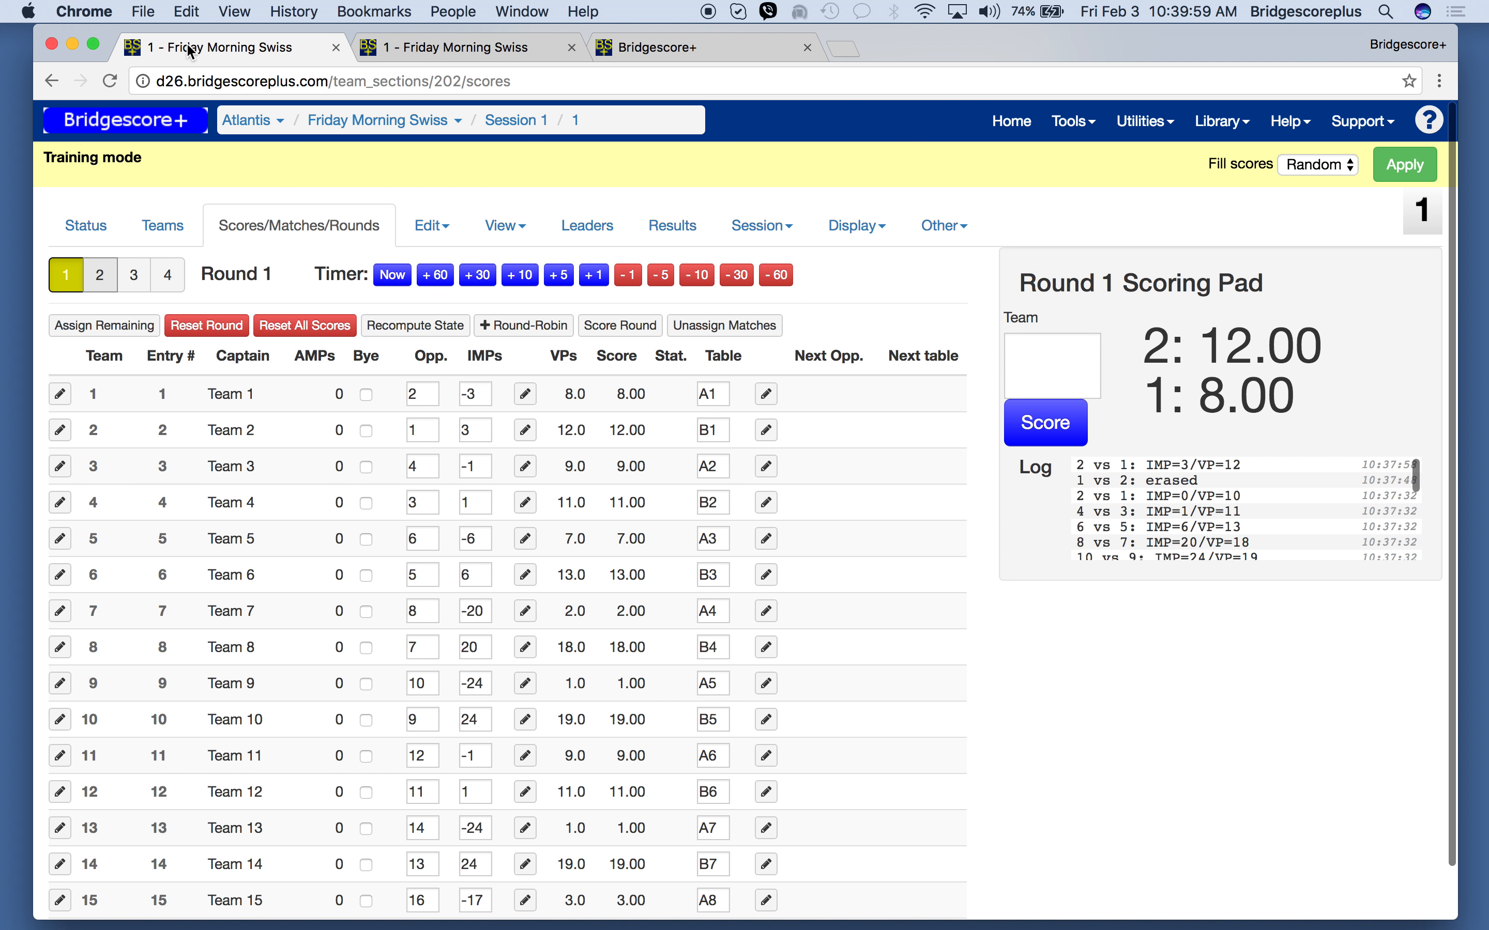
click(430, 335)
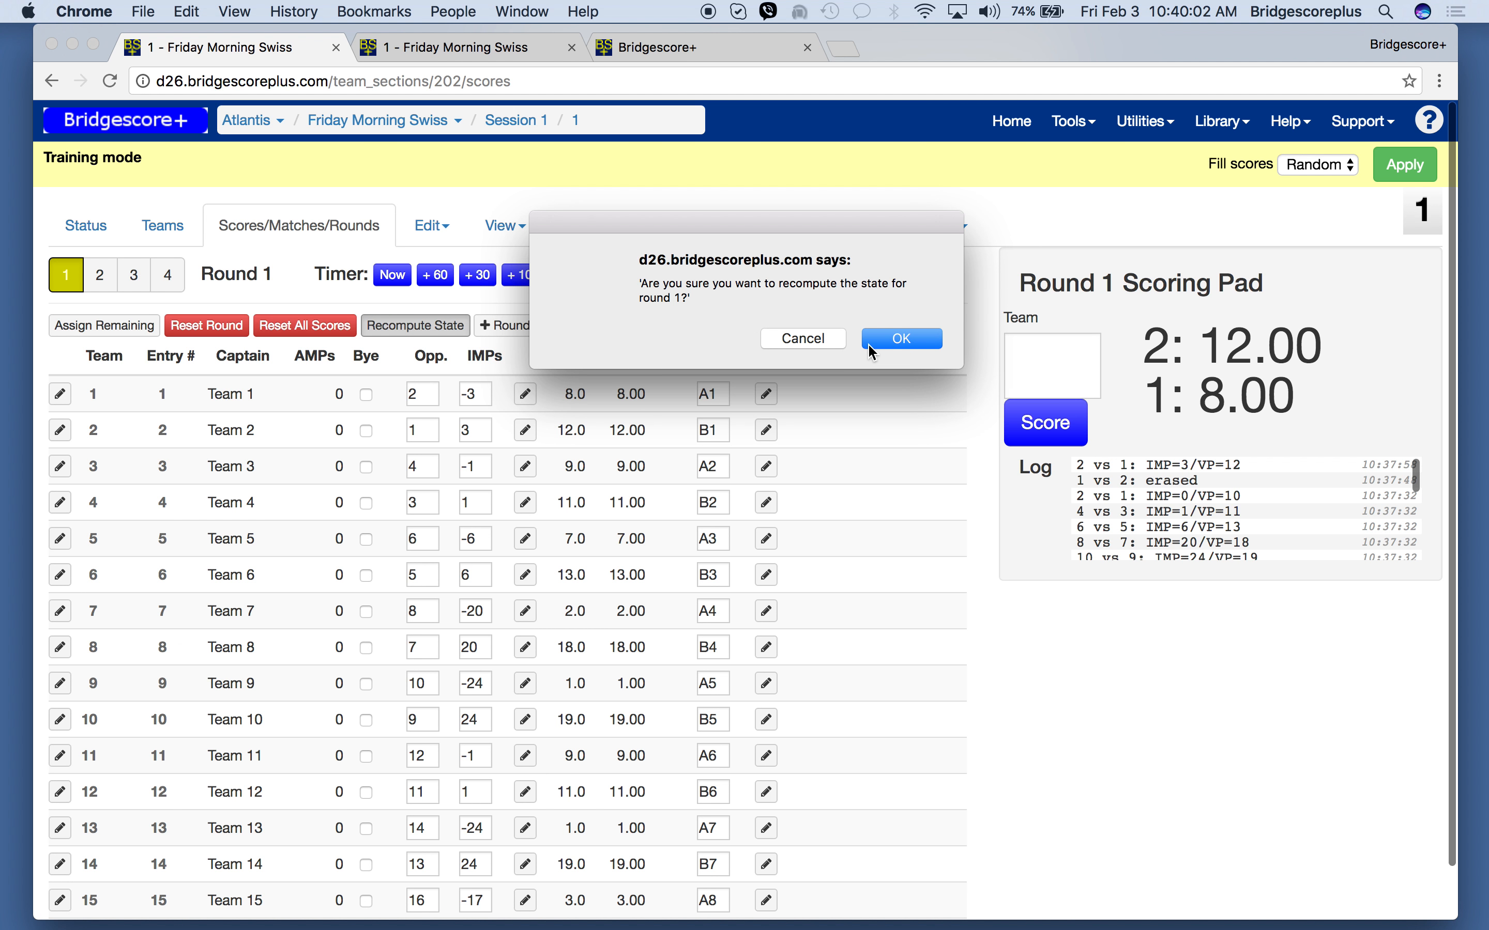
click(870, 343)
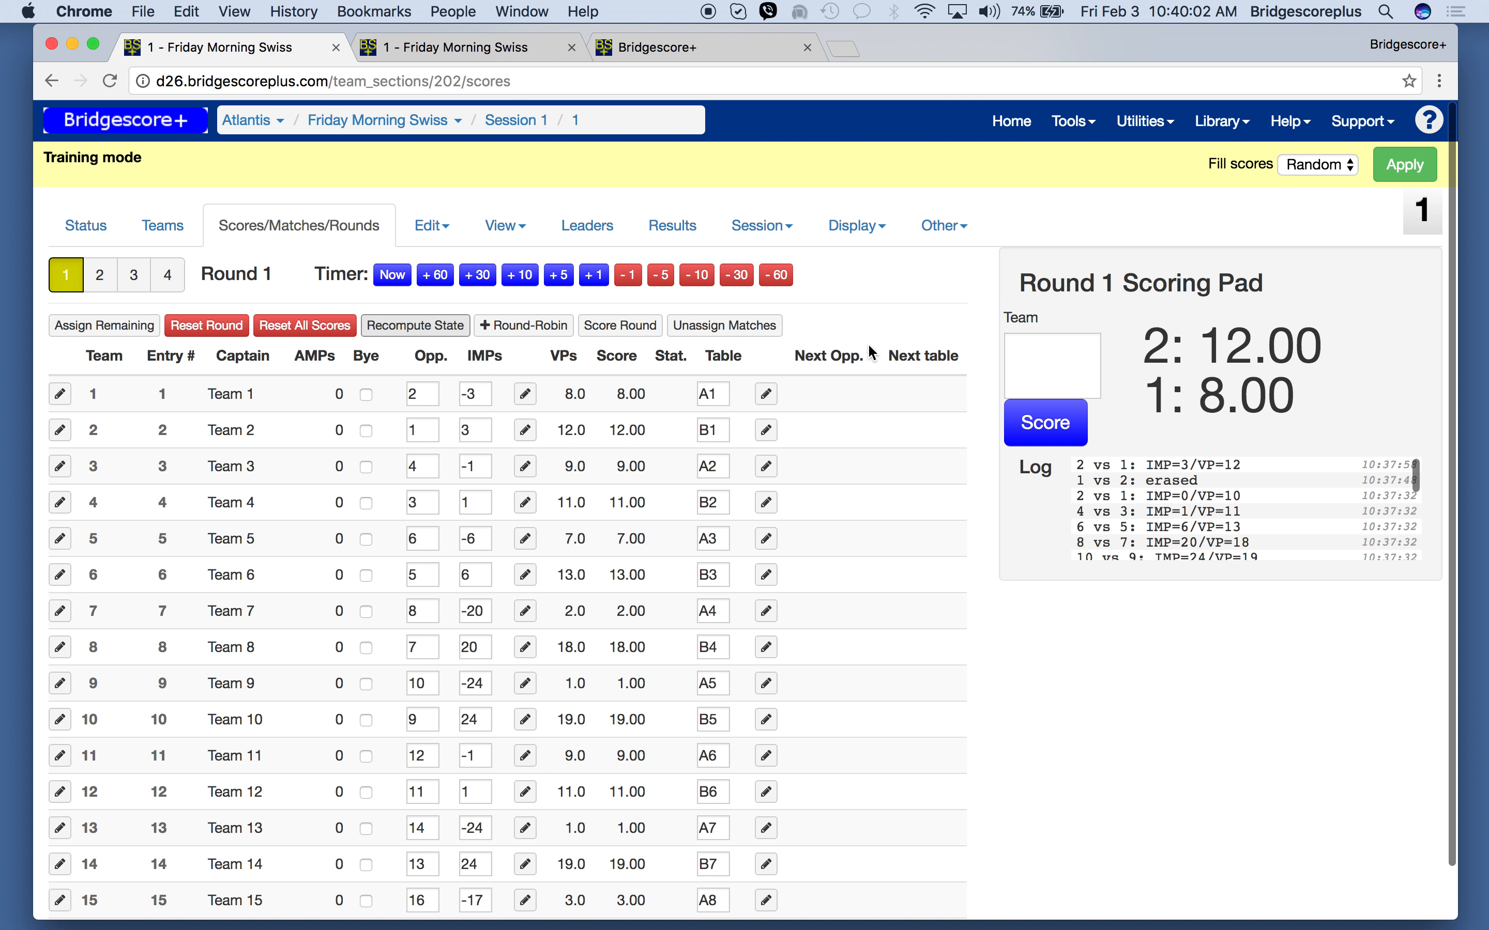
click(497, 48)
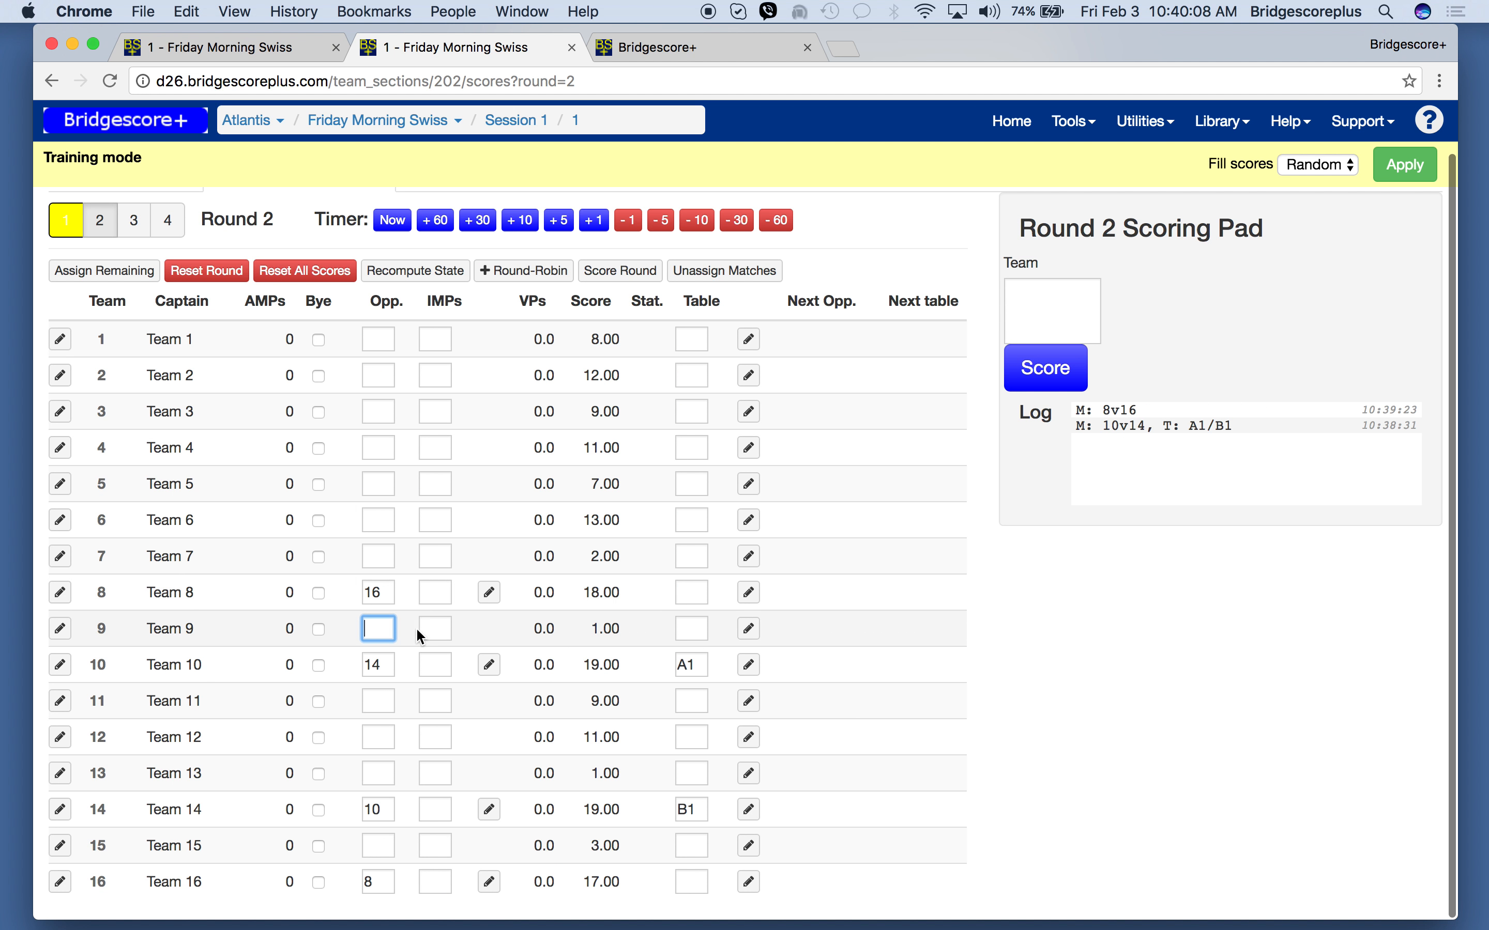
- Assign team 8 to table A2 in round 2, check the reloaded Swiss display, and return to the round 2 matches
click(699, 592)
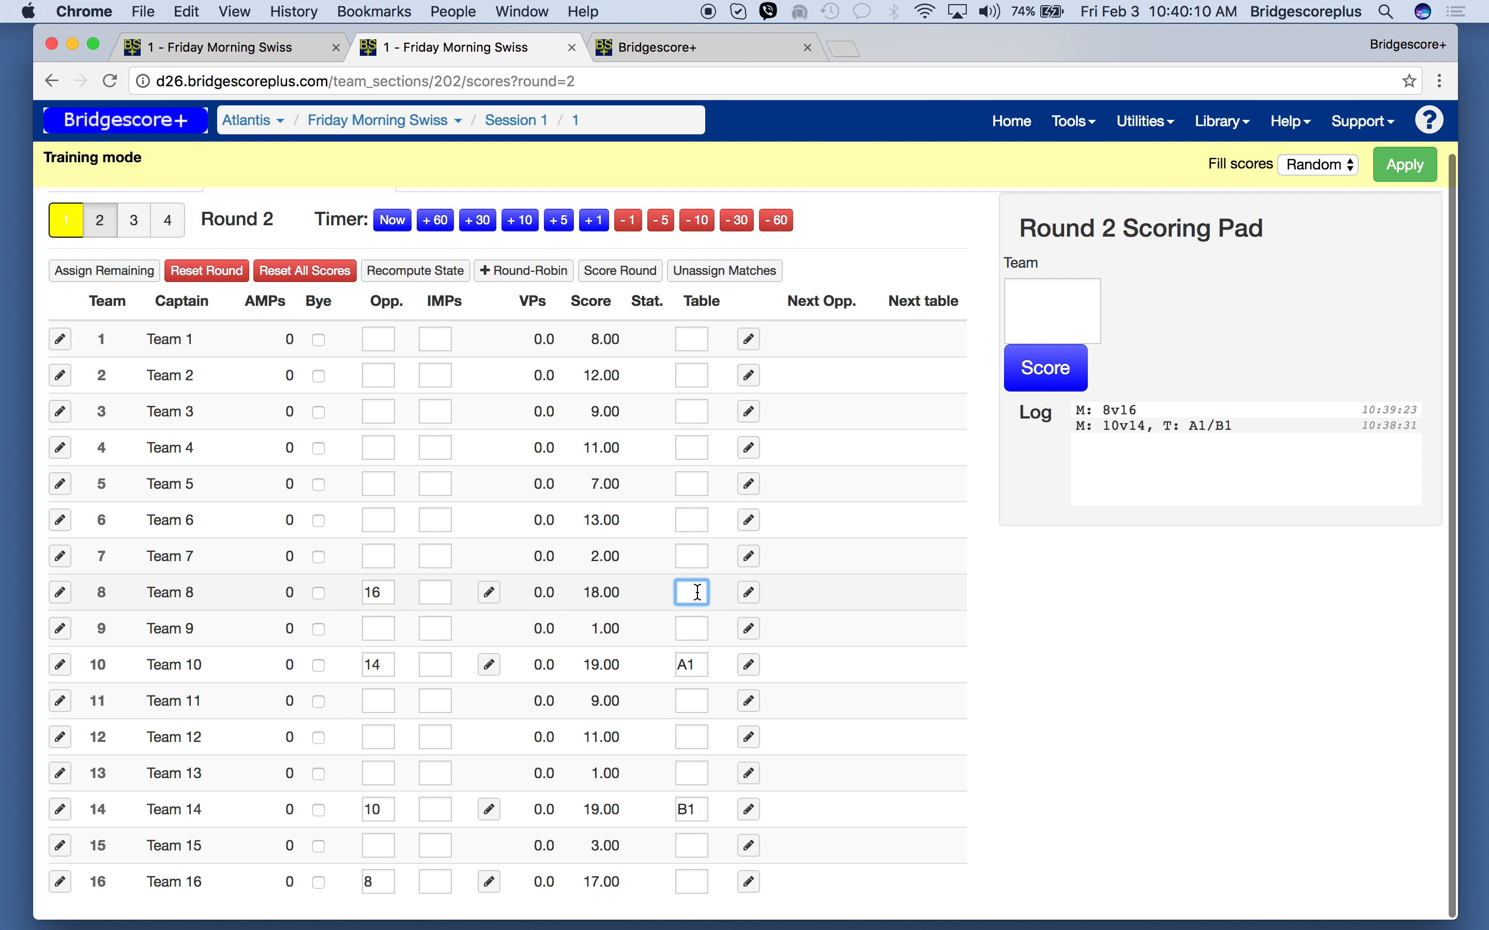
text(a2)
key(Return)
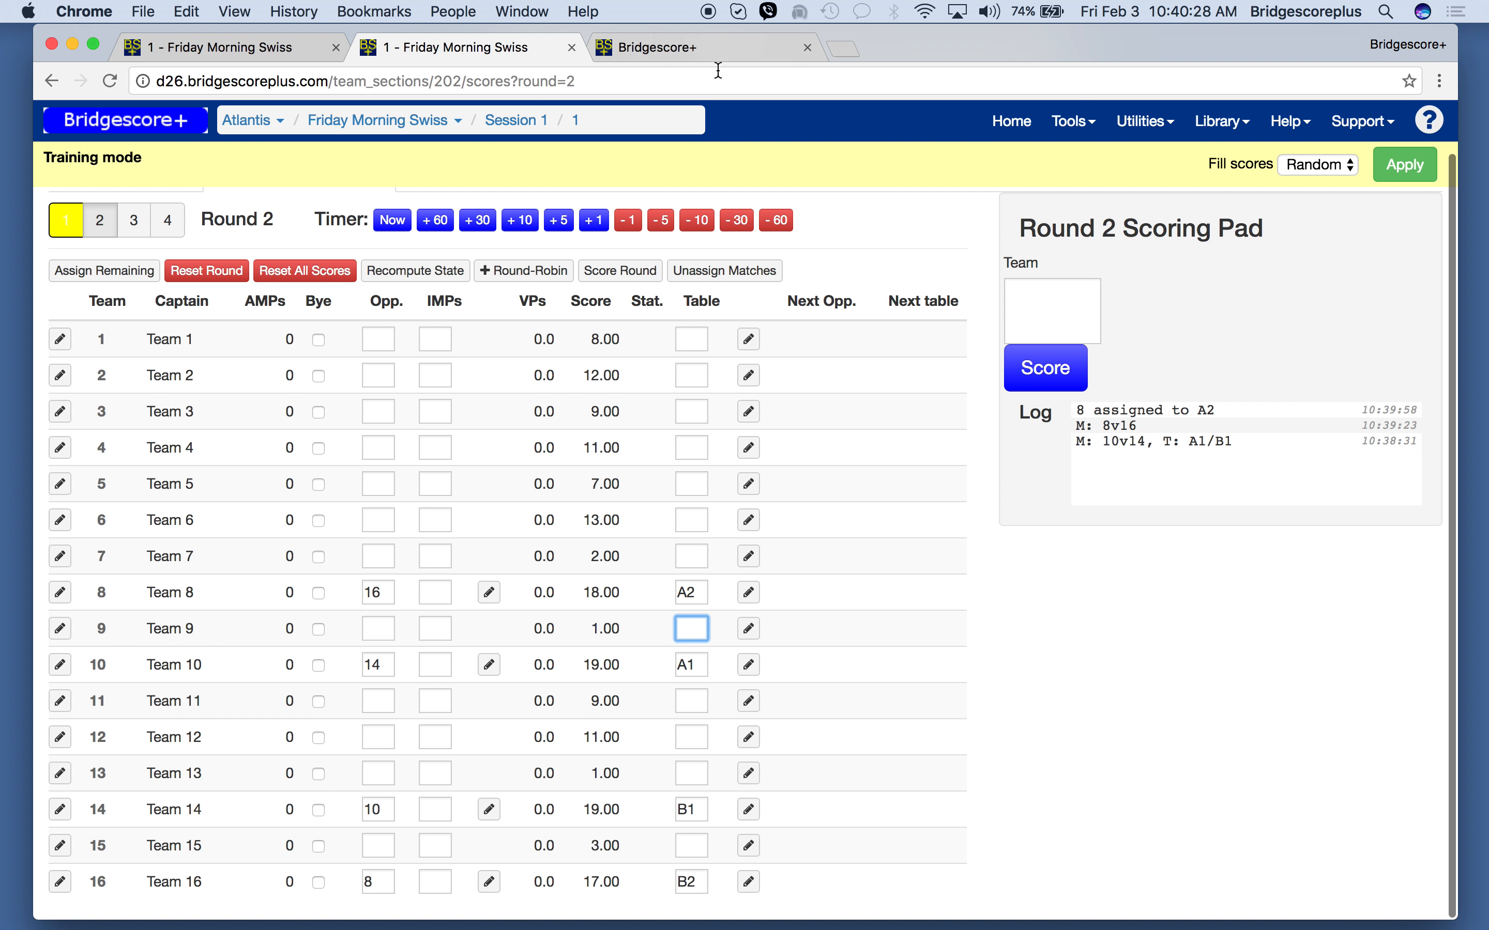
click(725, 49)
key(super+r)
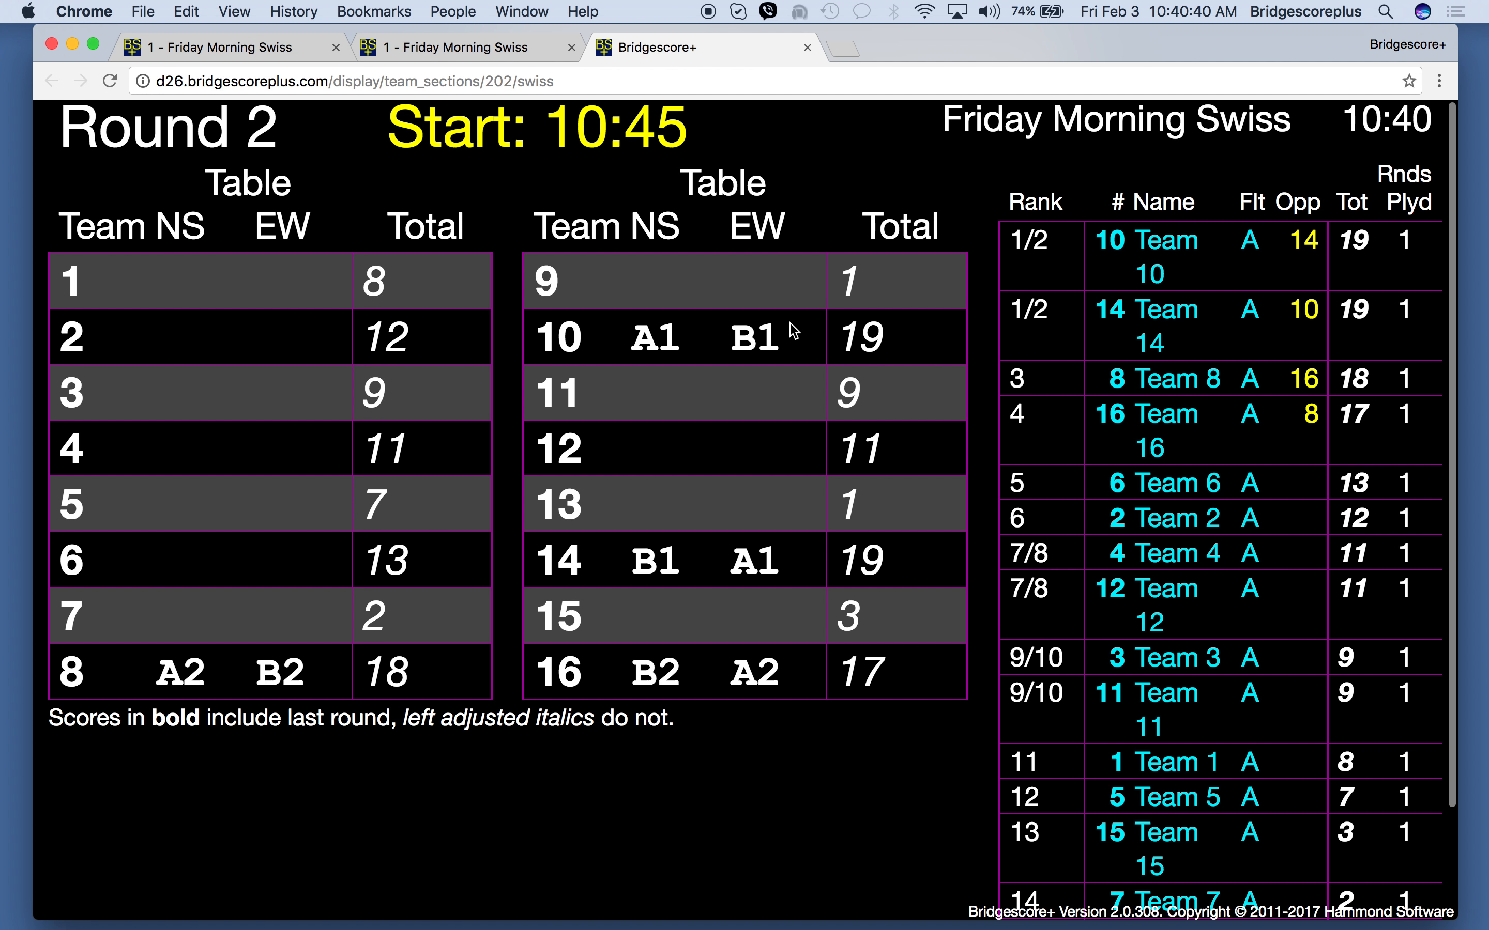
click(457, 49)
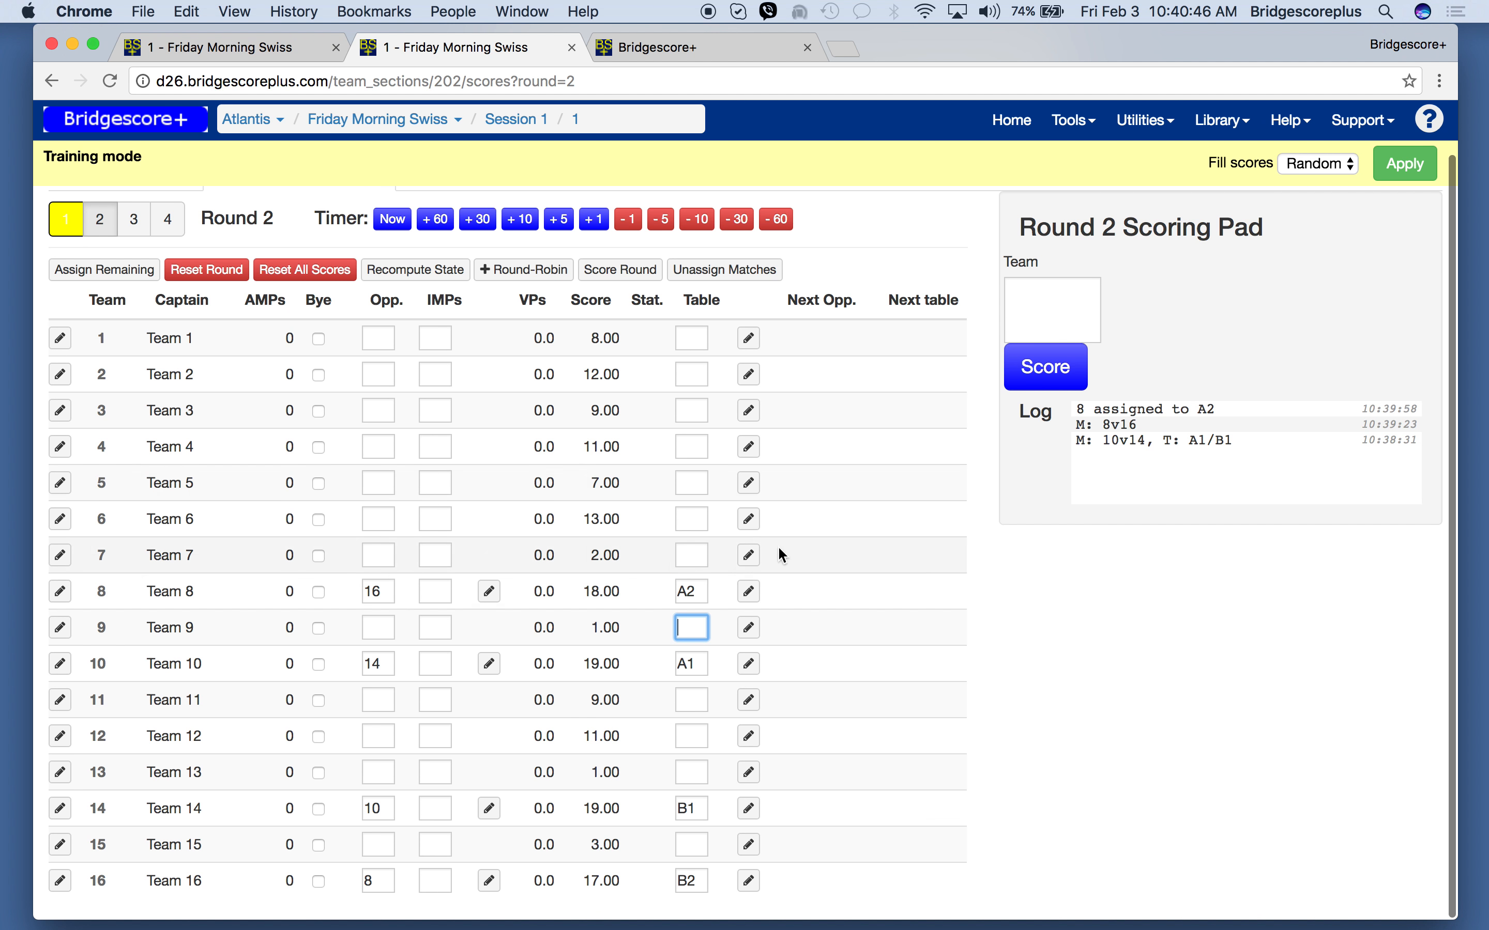
- Assign team 4 as team 6's opponent in round 2 and seat team 6 at table A3
click(373, 455)
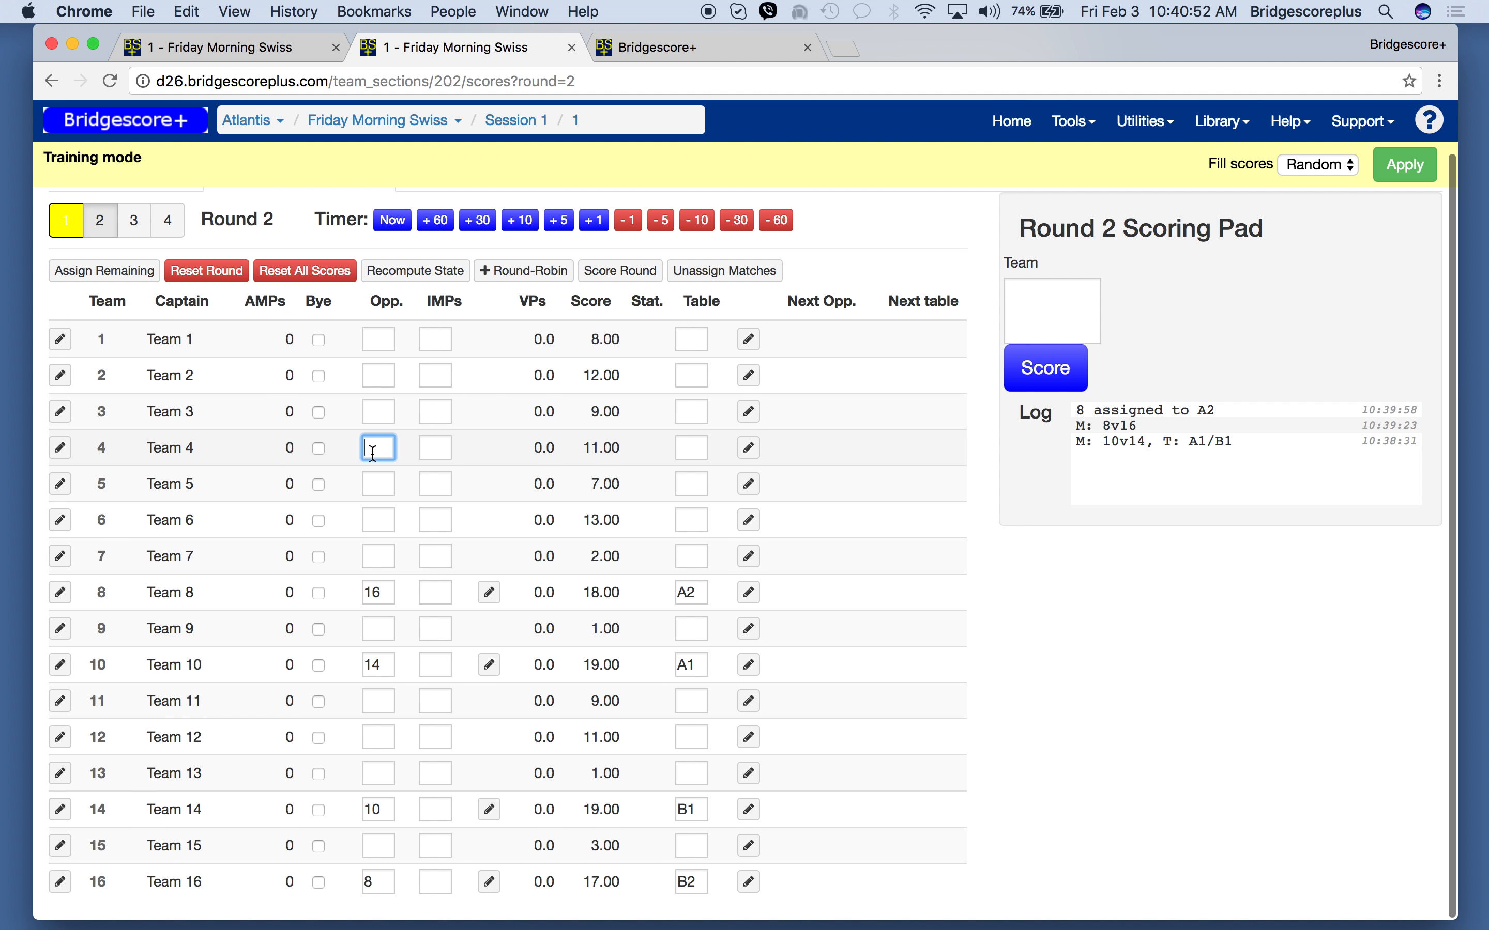
text(6)
key(BackSpace)
click(373, 522)
text(4)
key(Return)
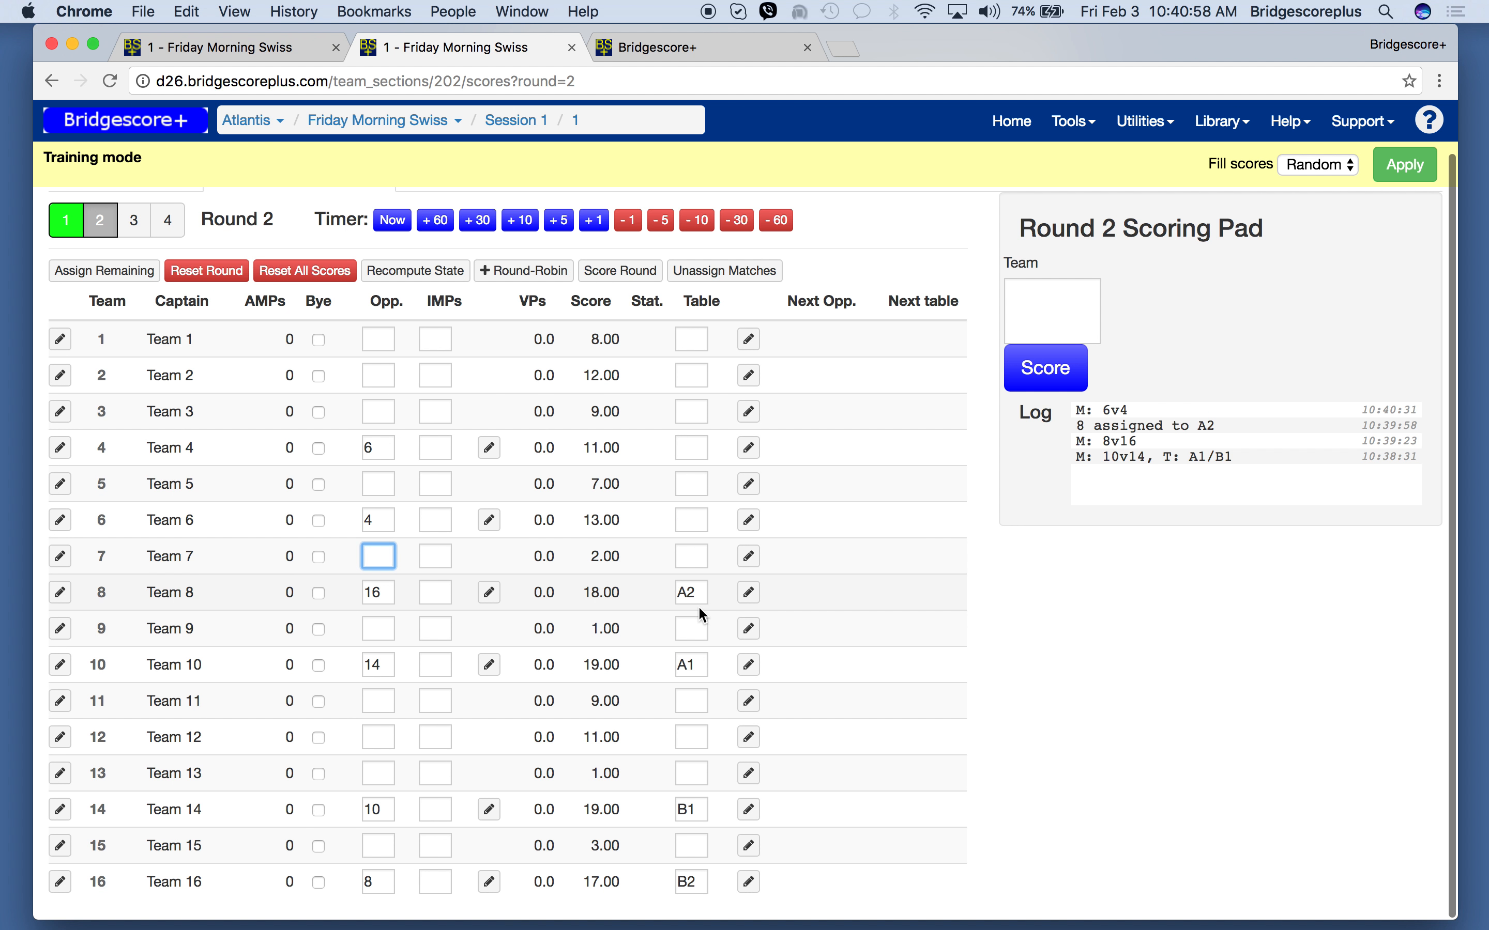
click(689, 517)
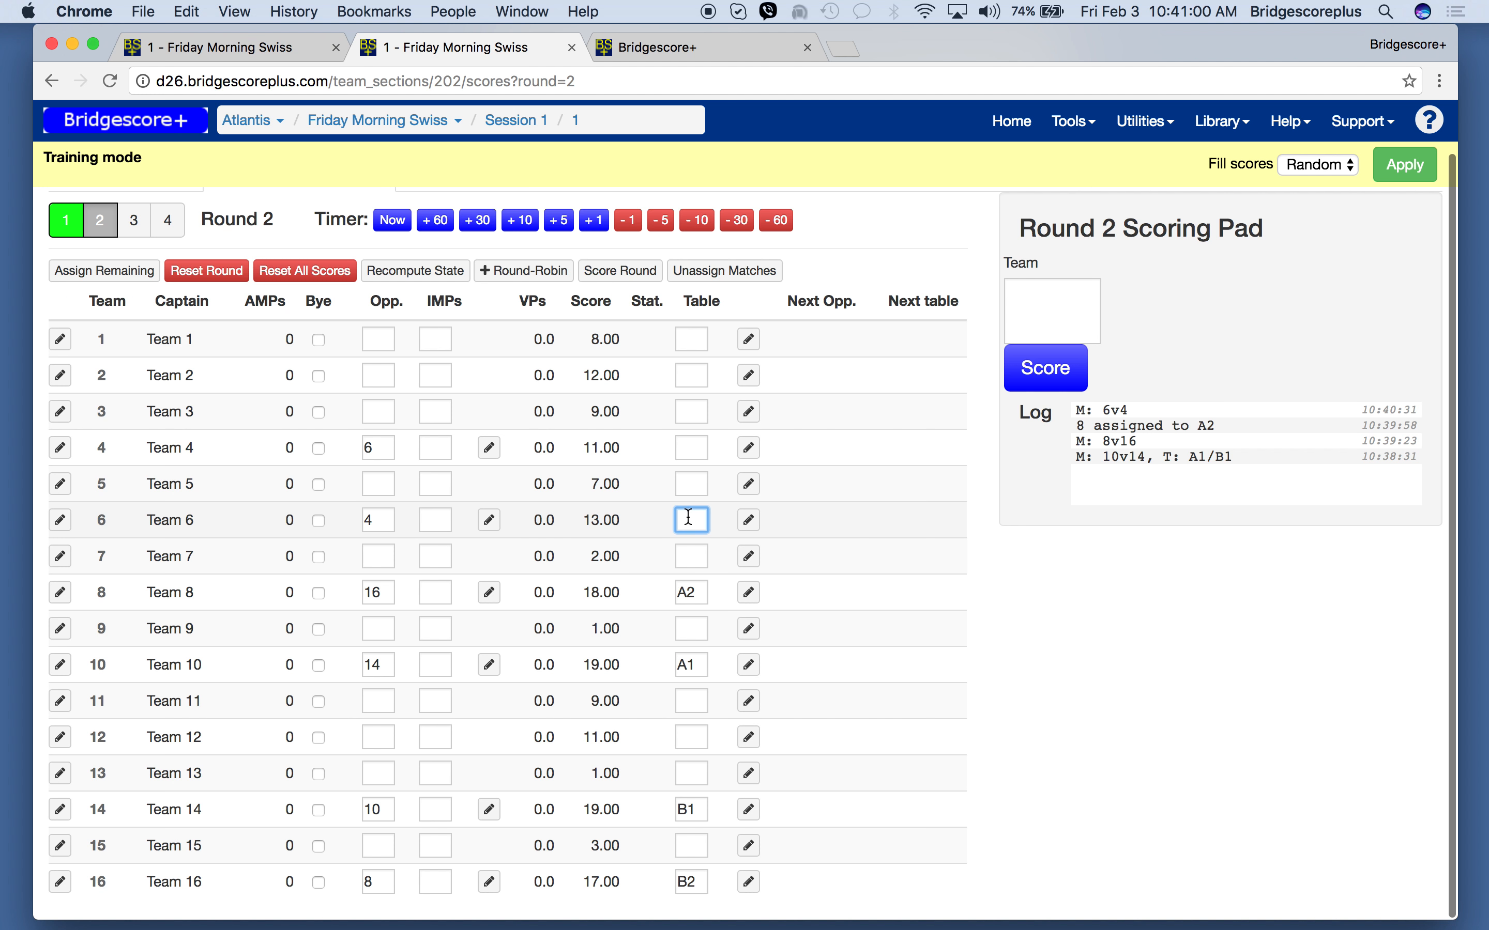
text(a3)
key(Return)
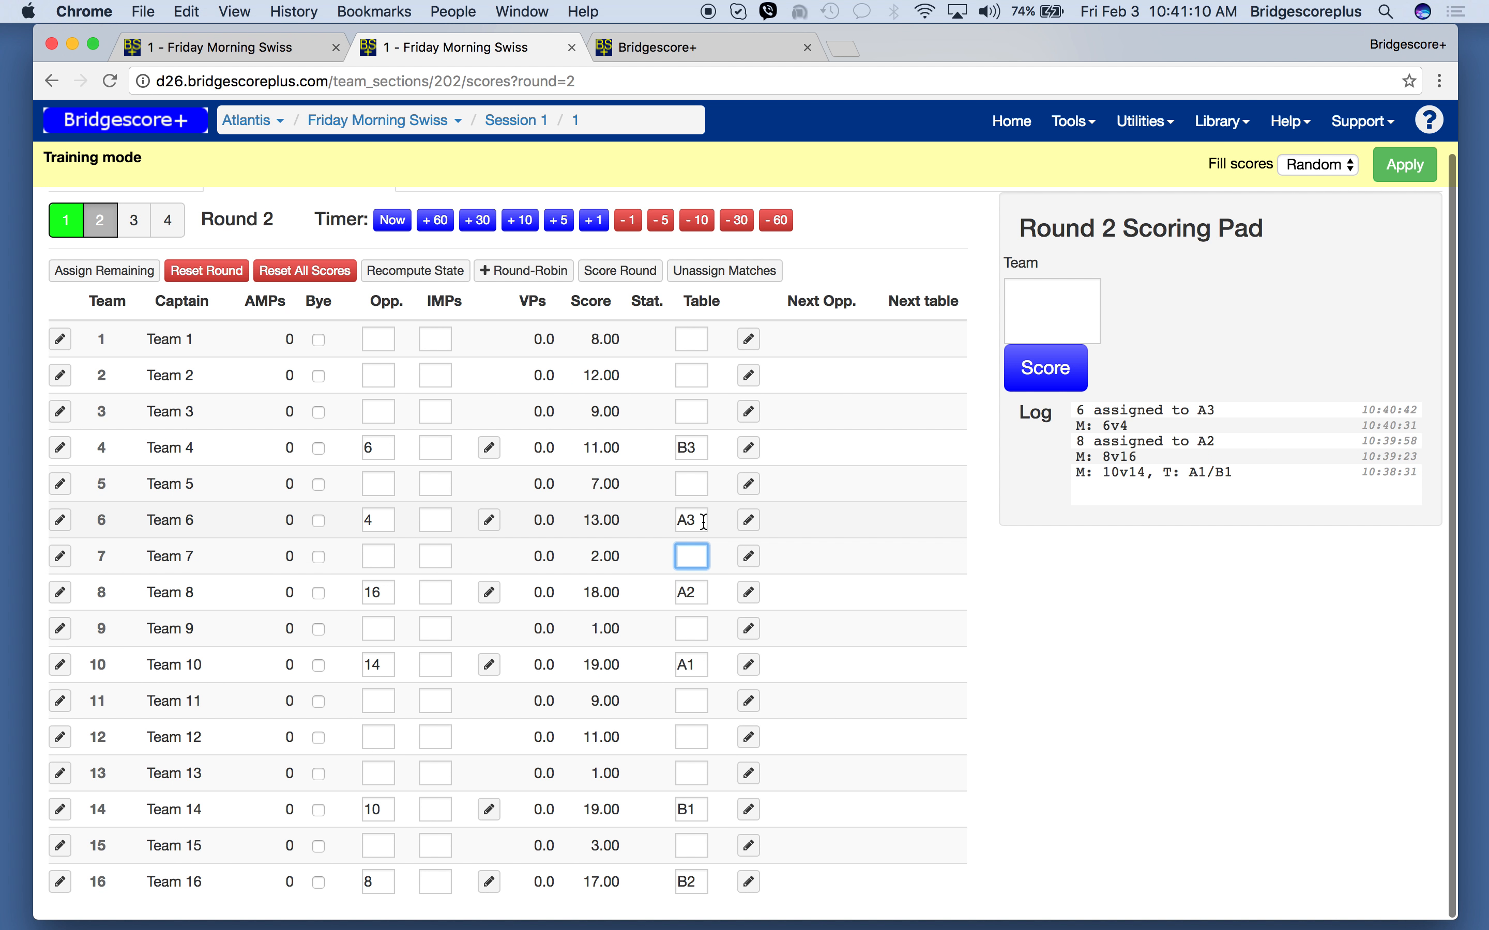
- Review the pairings on the Swiss display and on the round 1 and round 2 score pages, ending on round 2
click(683, 48)
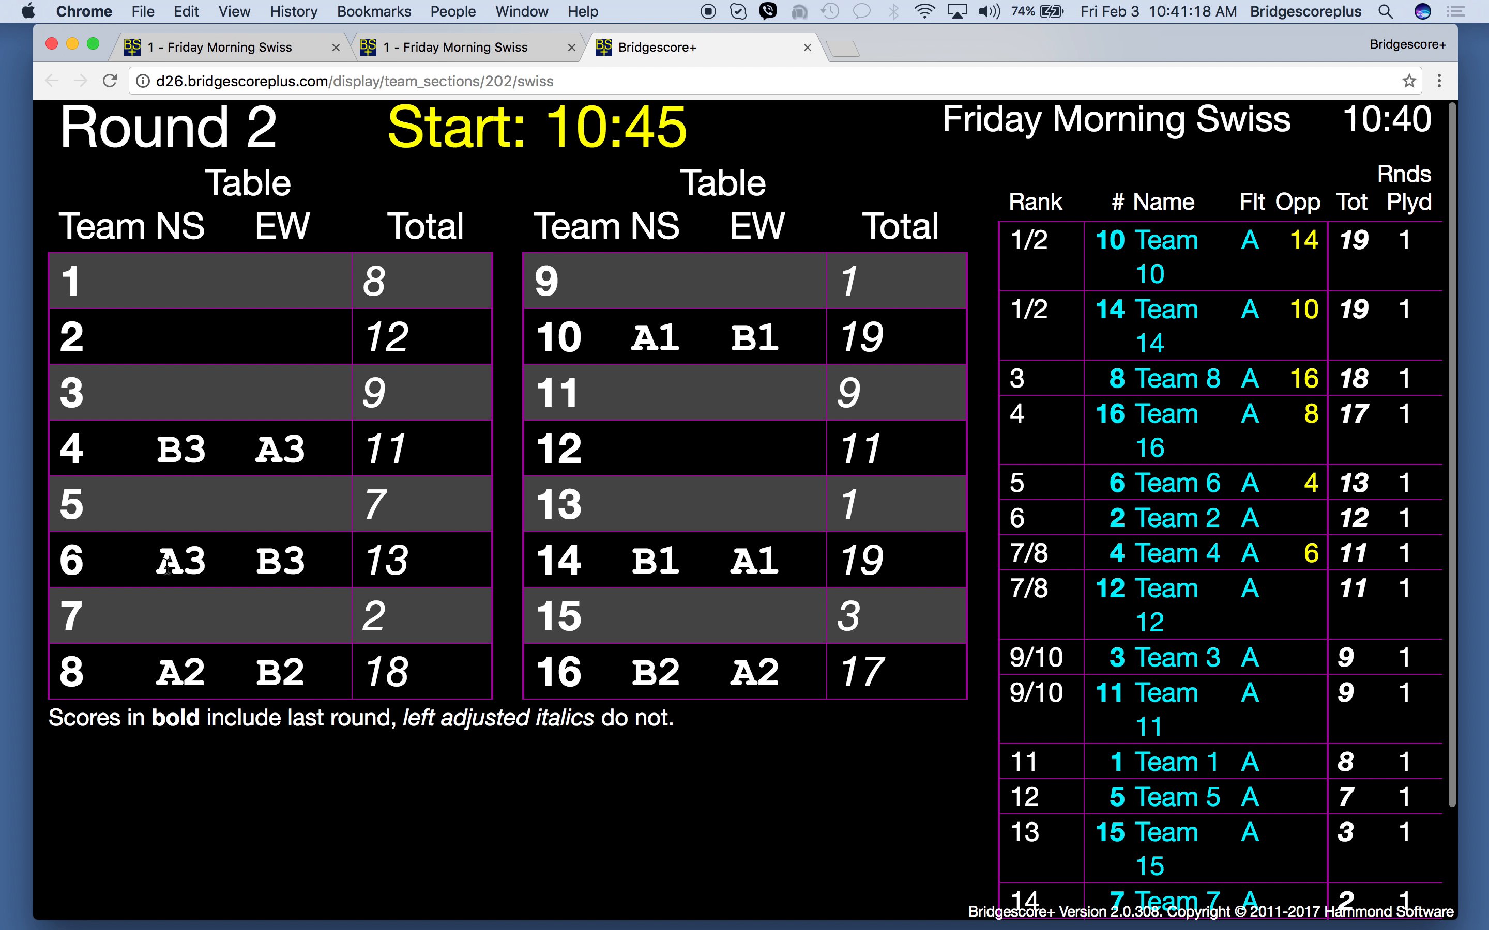
click(474, 52)
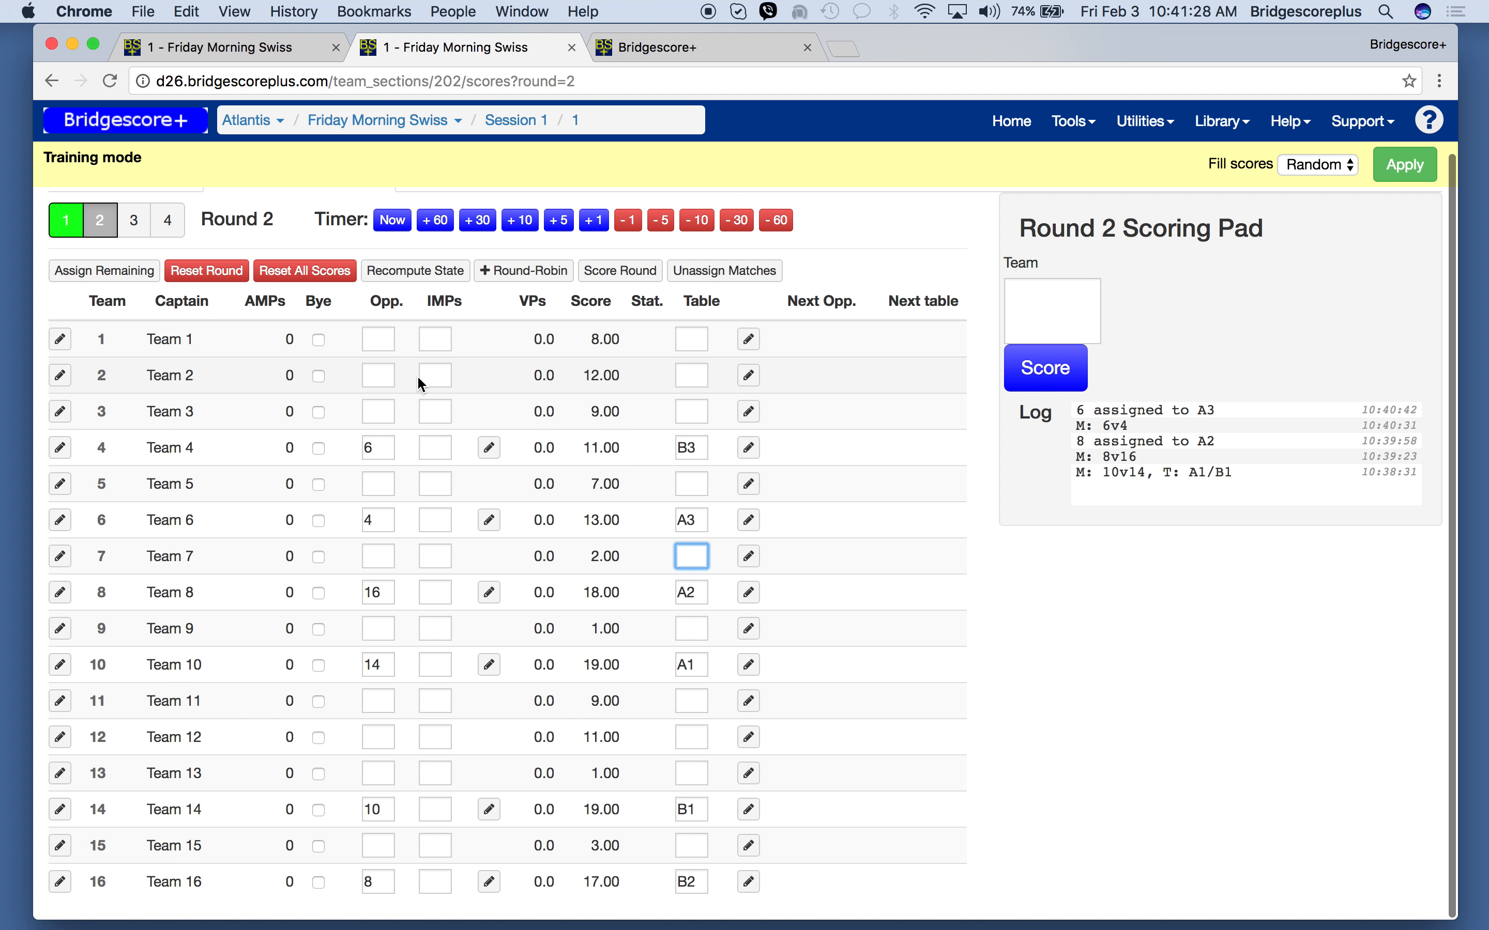
click(65, 220)
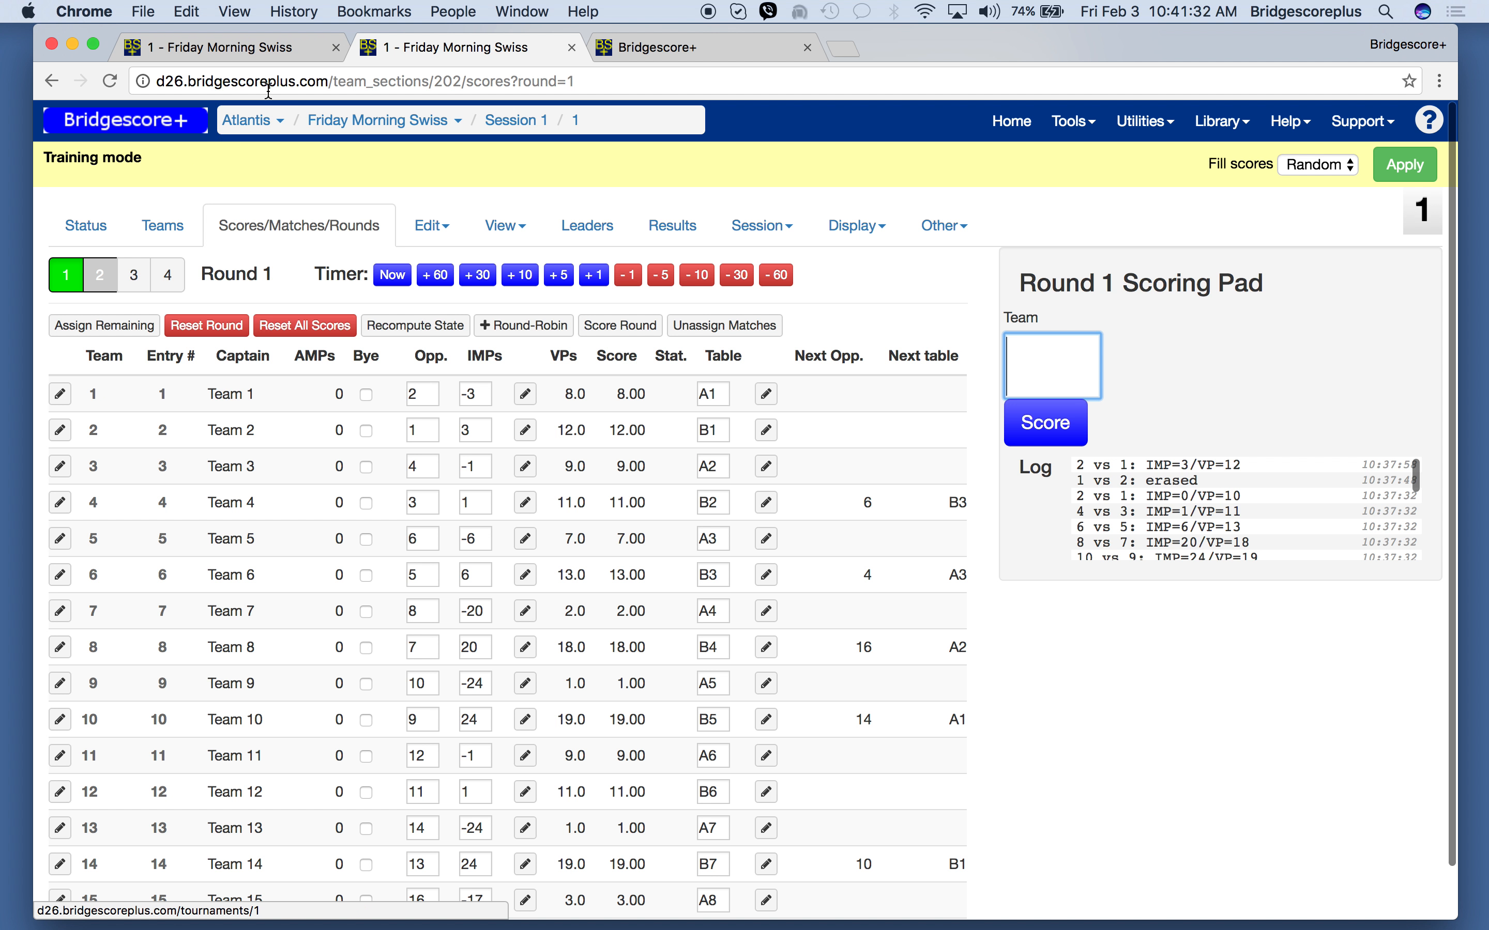
click(221, 54)
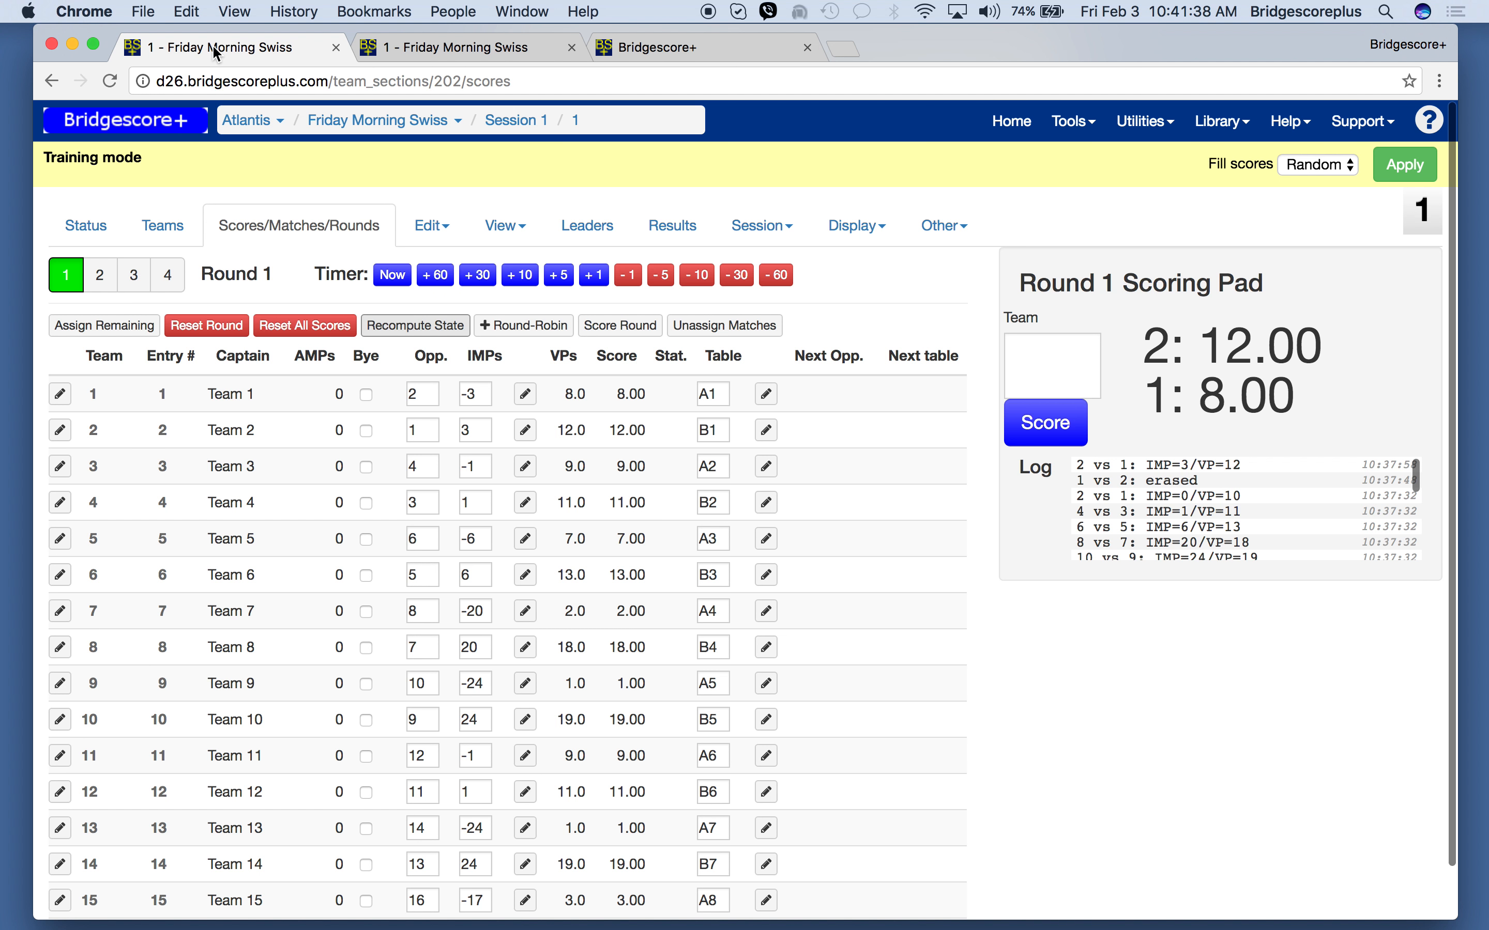
click(441, 38)
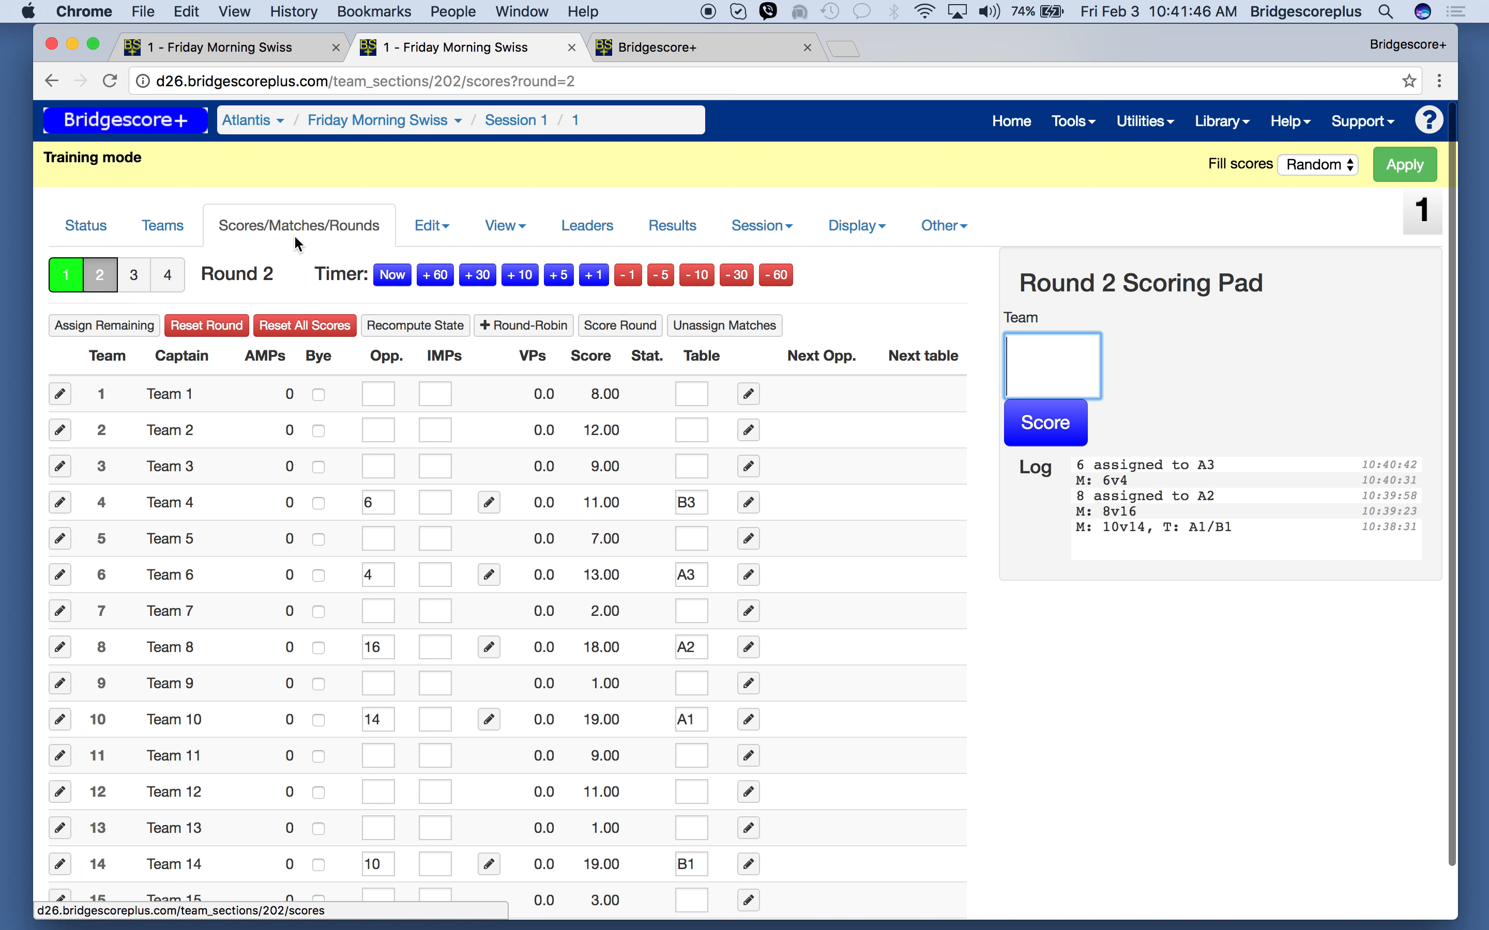
key(ctrl+shift+Tab)
key(ctrl+Tab)
key(ctrl+shift+Tab)
key(ctrl+Tab)
key(ctrl+shift+Tab)
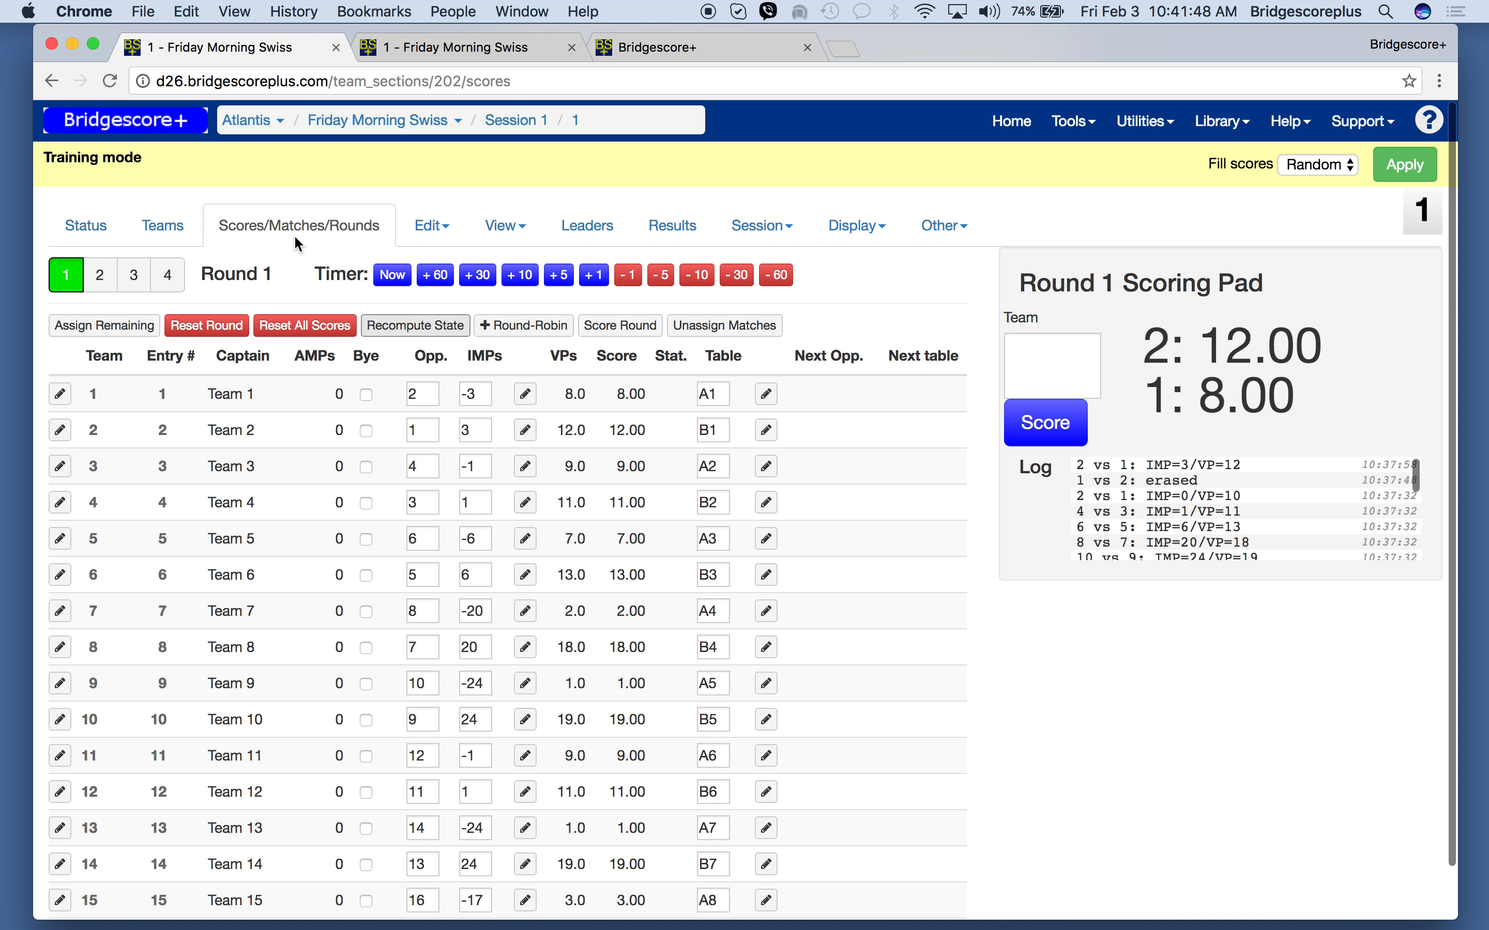
key(ctrl+shift+Tab)
key(ctrl+shift+Tab)
key(ctrl+shift+Tab)
key(ctrl+shift+Tab)
key(ctrl+shift+Tab)
key(ctrl+shift+Tab)
key(ctrl+shift+Tab)
key(ctrl+shift+Tab)
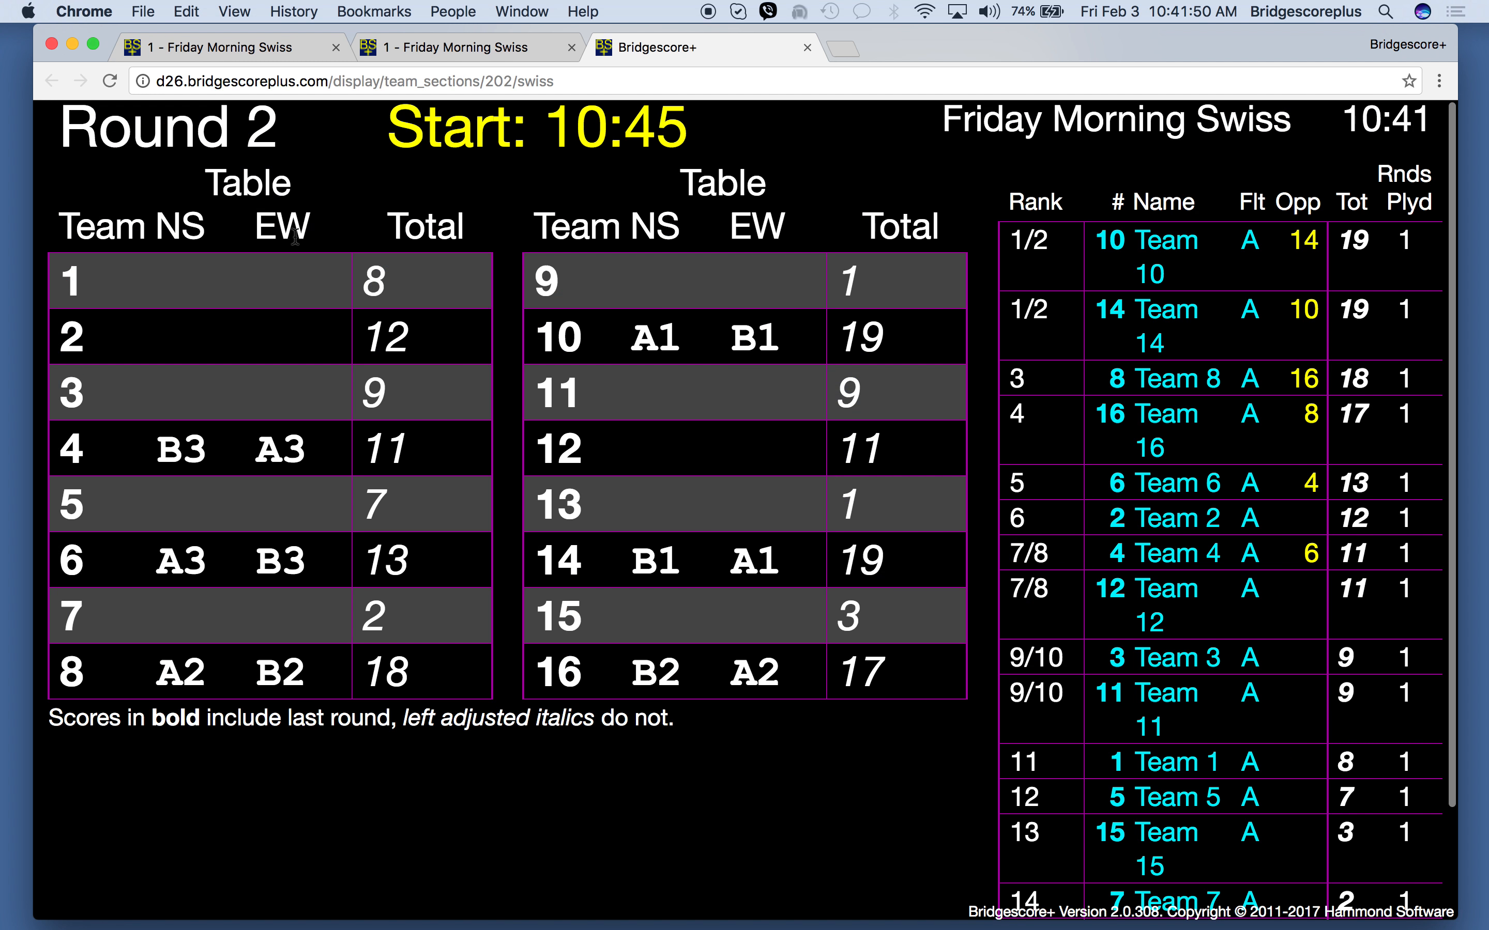
key(ctrl+Tab)
key(ctrl+Tab)
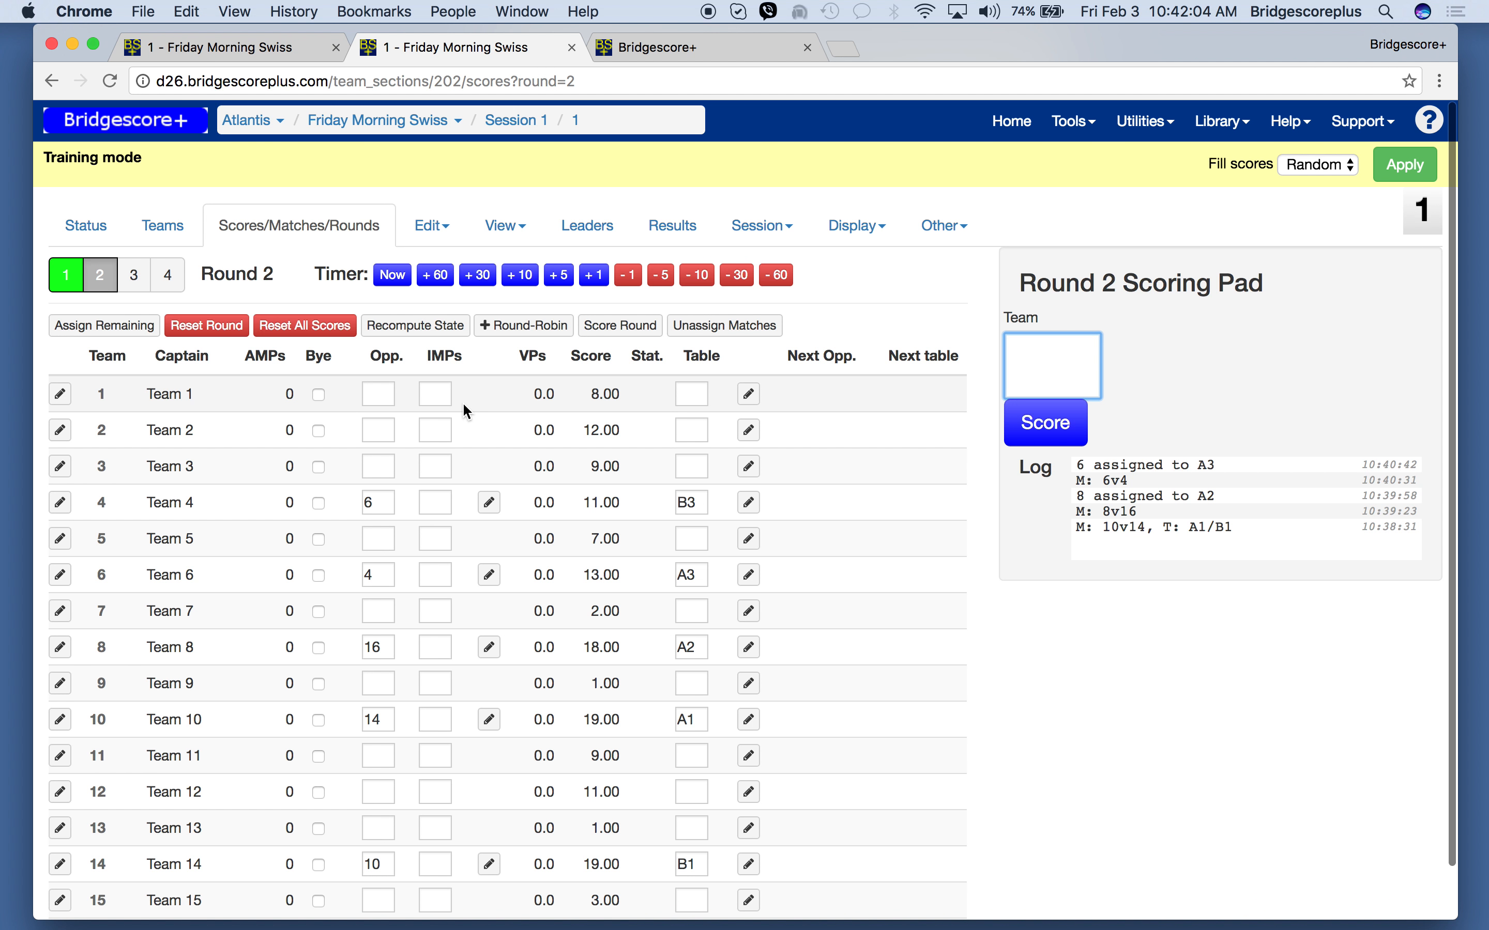
- Try to assign team 1 as team 2's opponent in round 2, and decline the rematch
scroll(443, 594, down, 1)
scroll(442, 596, down, 1)
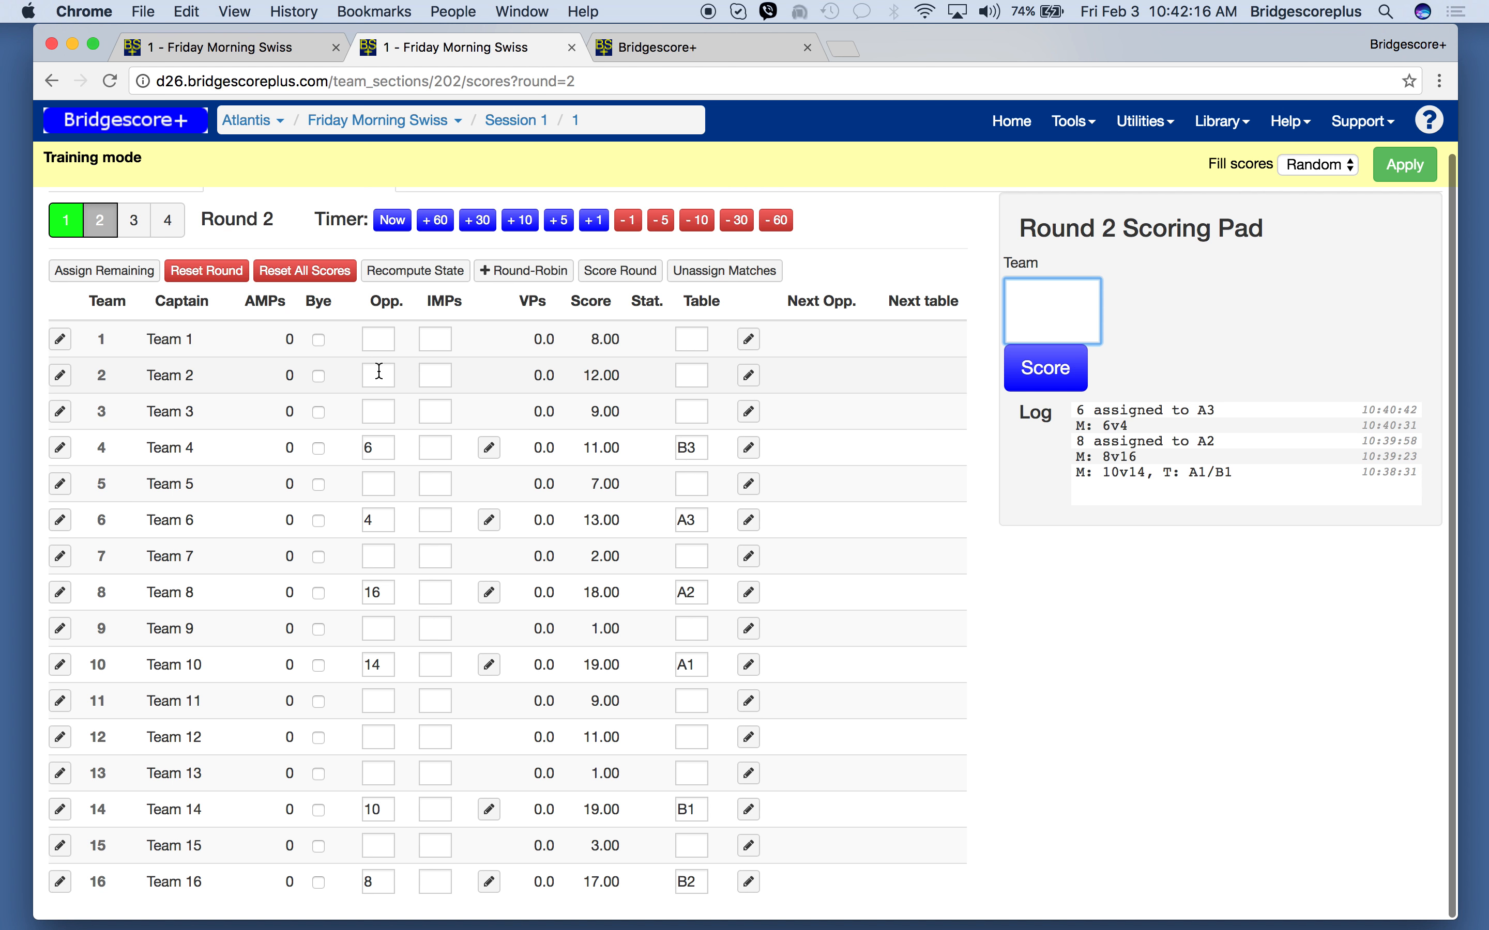
click(378, 376)
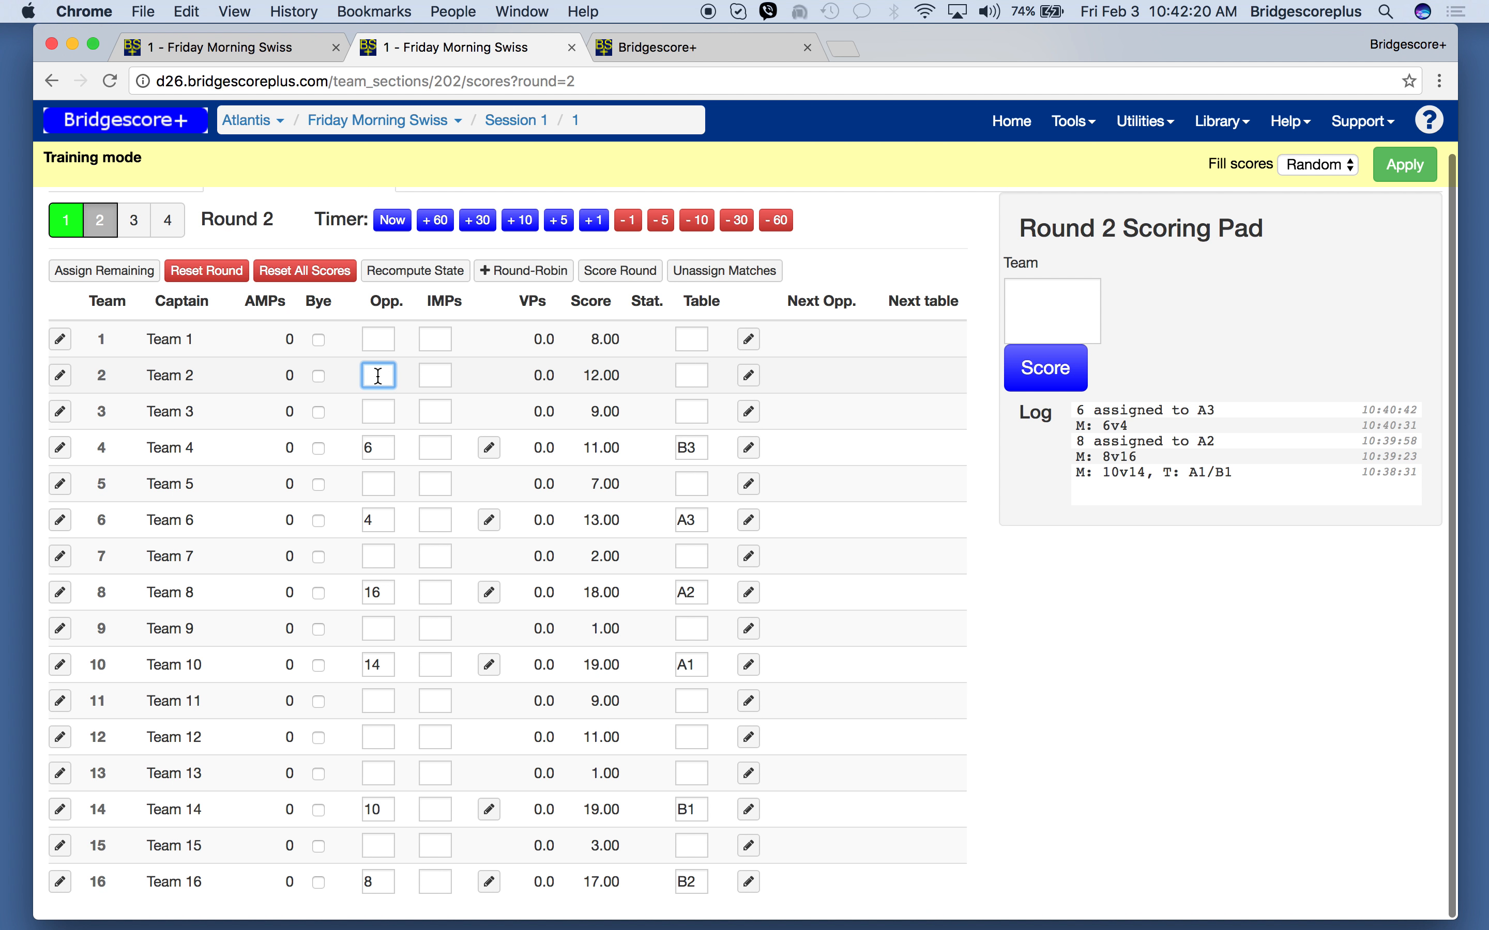
text(1)
key(Tab)
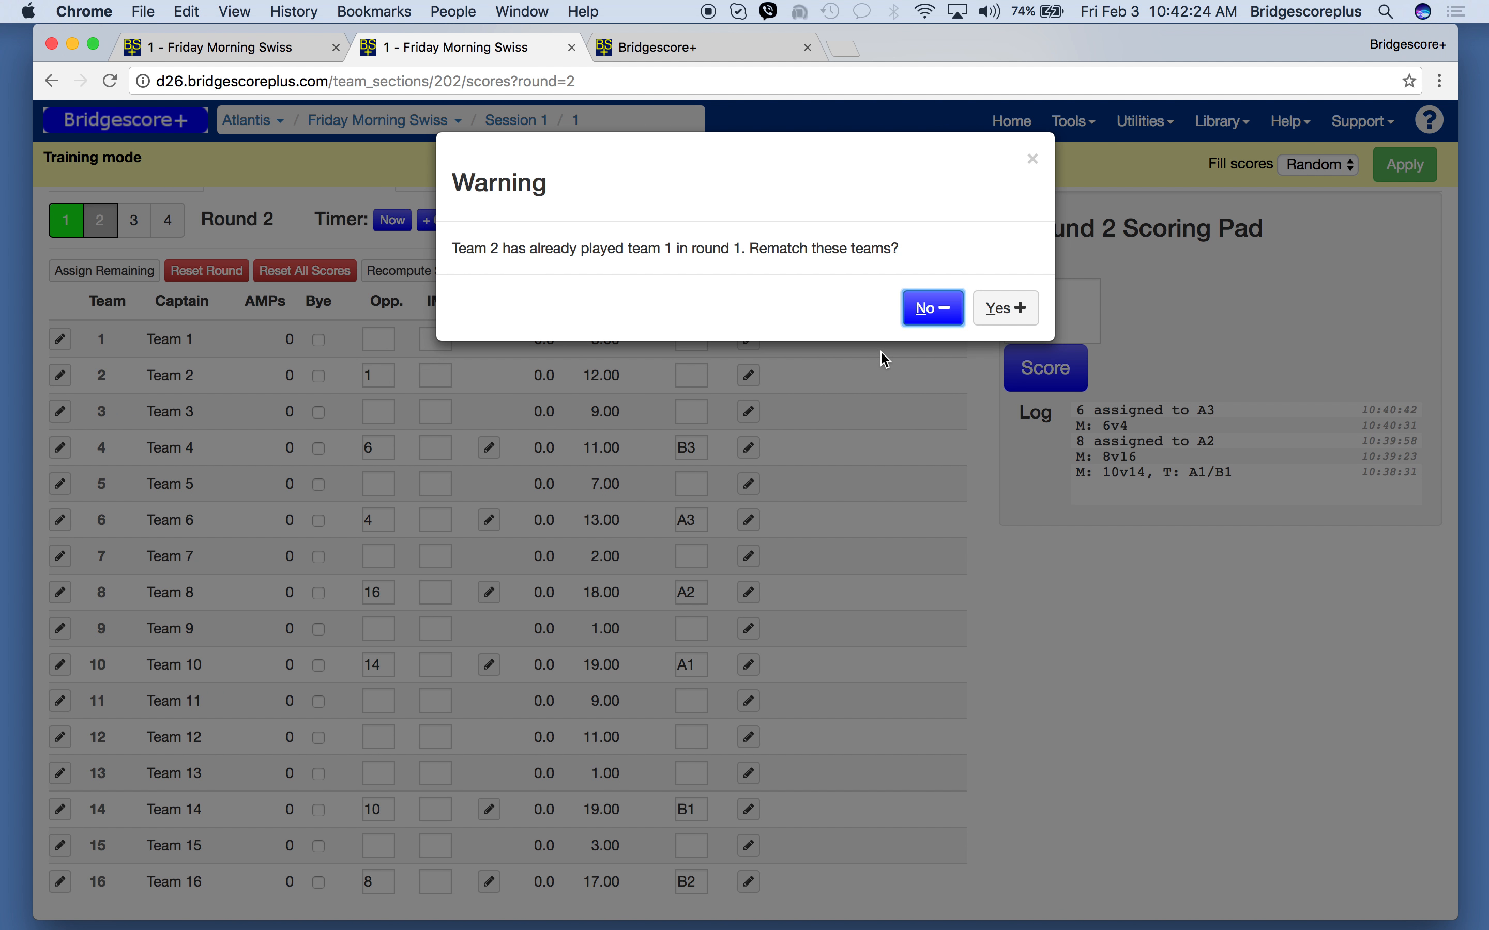
click(928, 313)
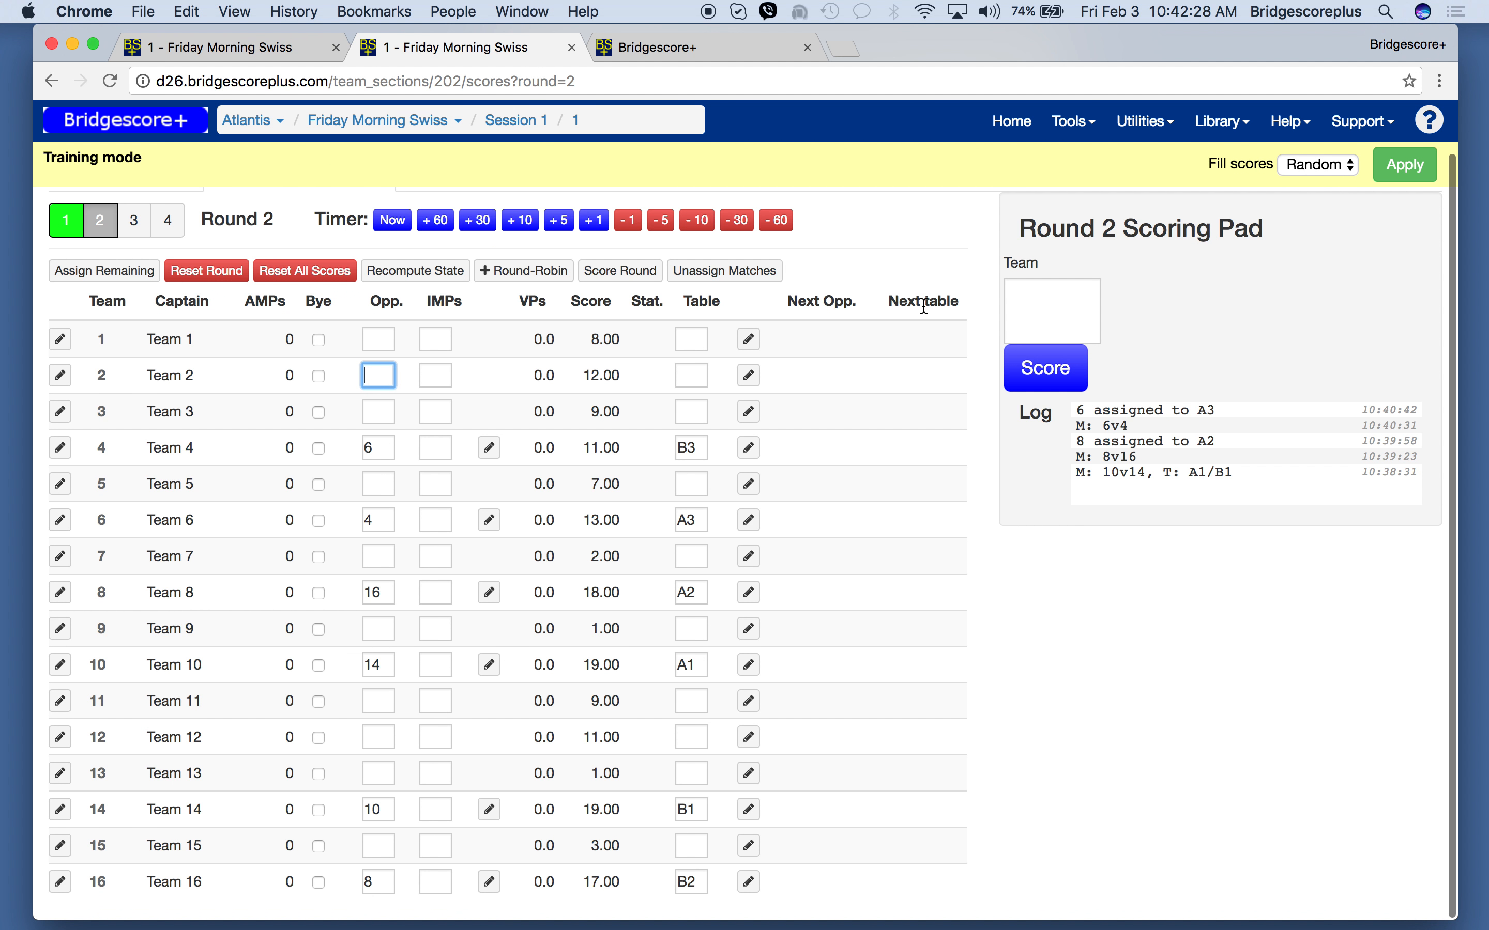
- Assign team 2 as team 12's opponent in round 2 and seat team 12 at table A4
click(378, 737)
text(2)
key(Tab)
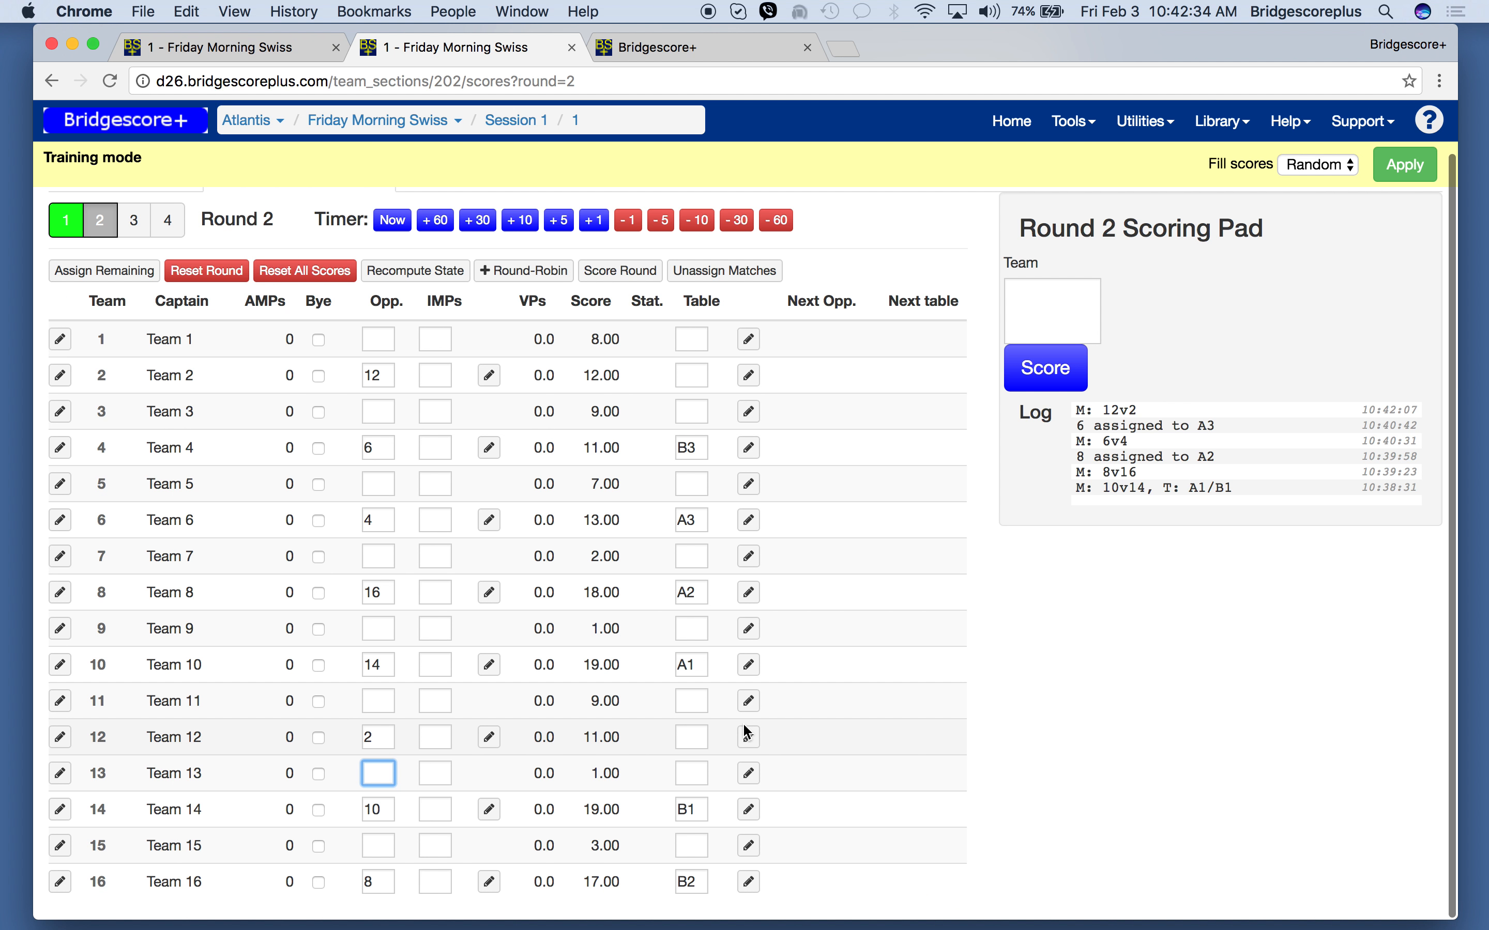
click(689, 737)
text(a4)
key(Tab)
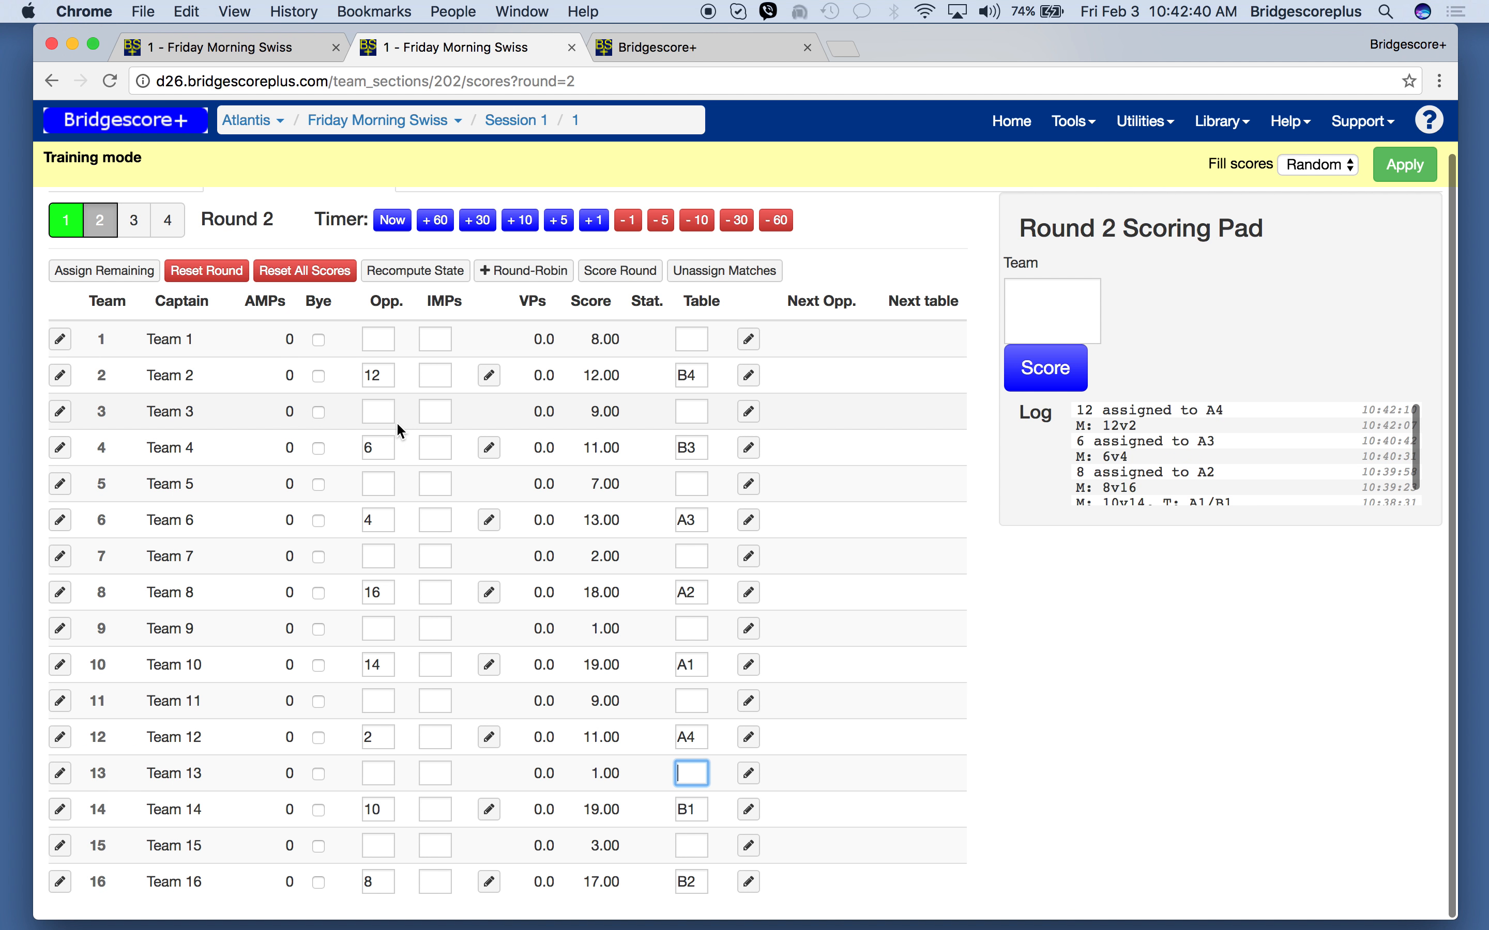
- Assign team 1 as team 3's opponent in round 2 and seat team 3 at table A5
click(378, 417)
text(1)
key(Tab)
click(694, 409)
text(a5)
key(Tab)
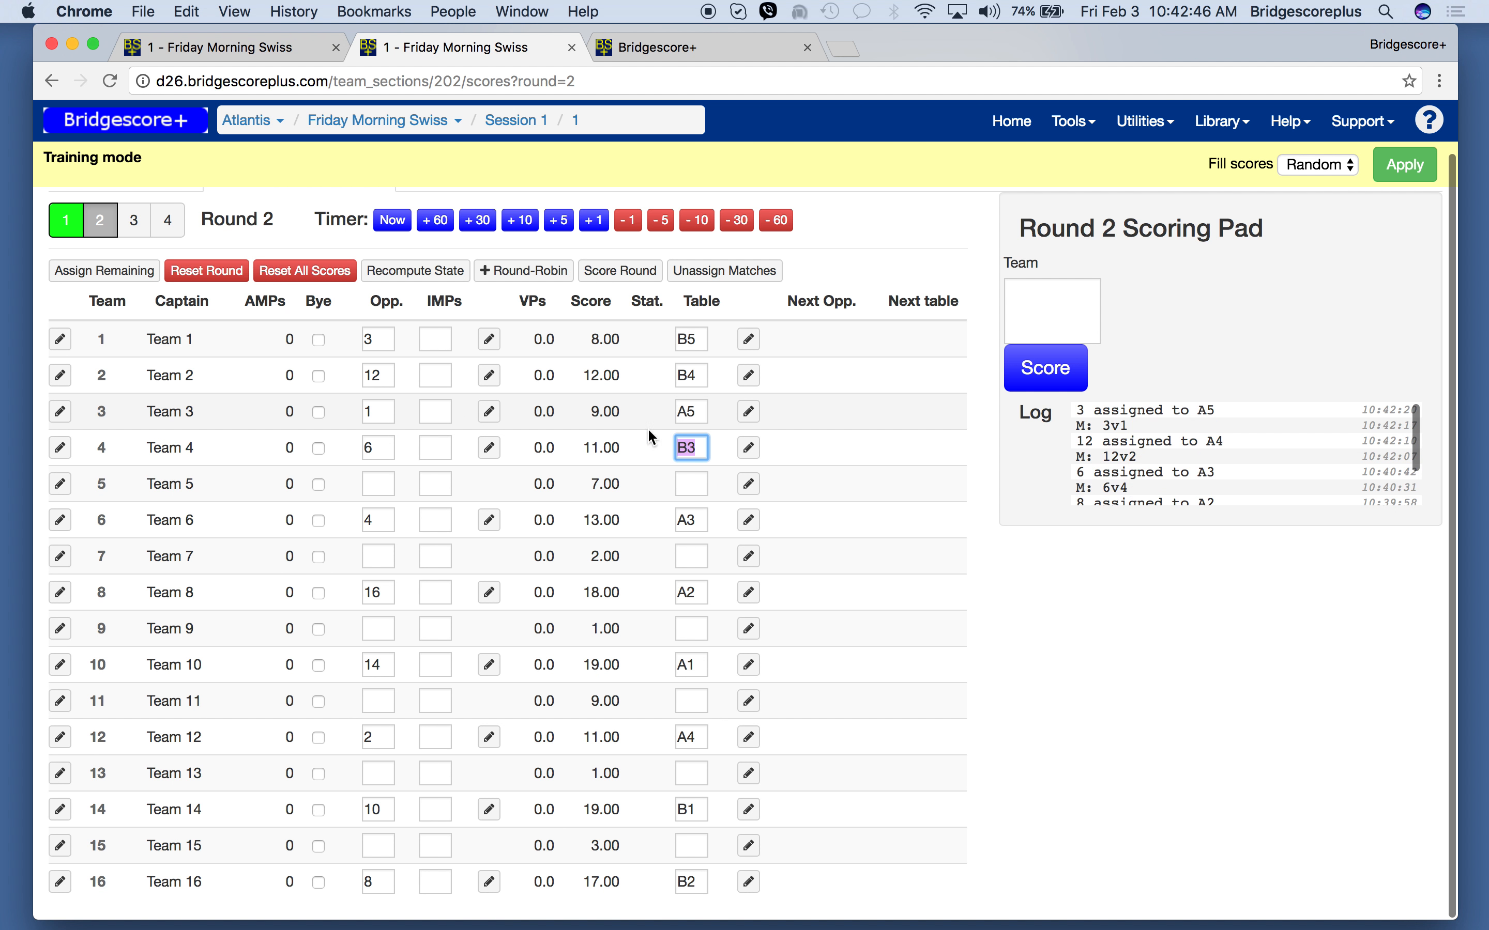
- Assign team 11 as team 5's opponent in round 2 and seat team 5 at table A6
click(370, 483)
text(11)
key(Tab)
click(695, 483)
text(a6)
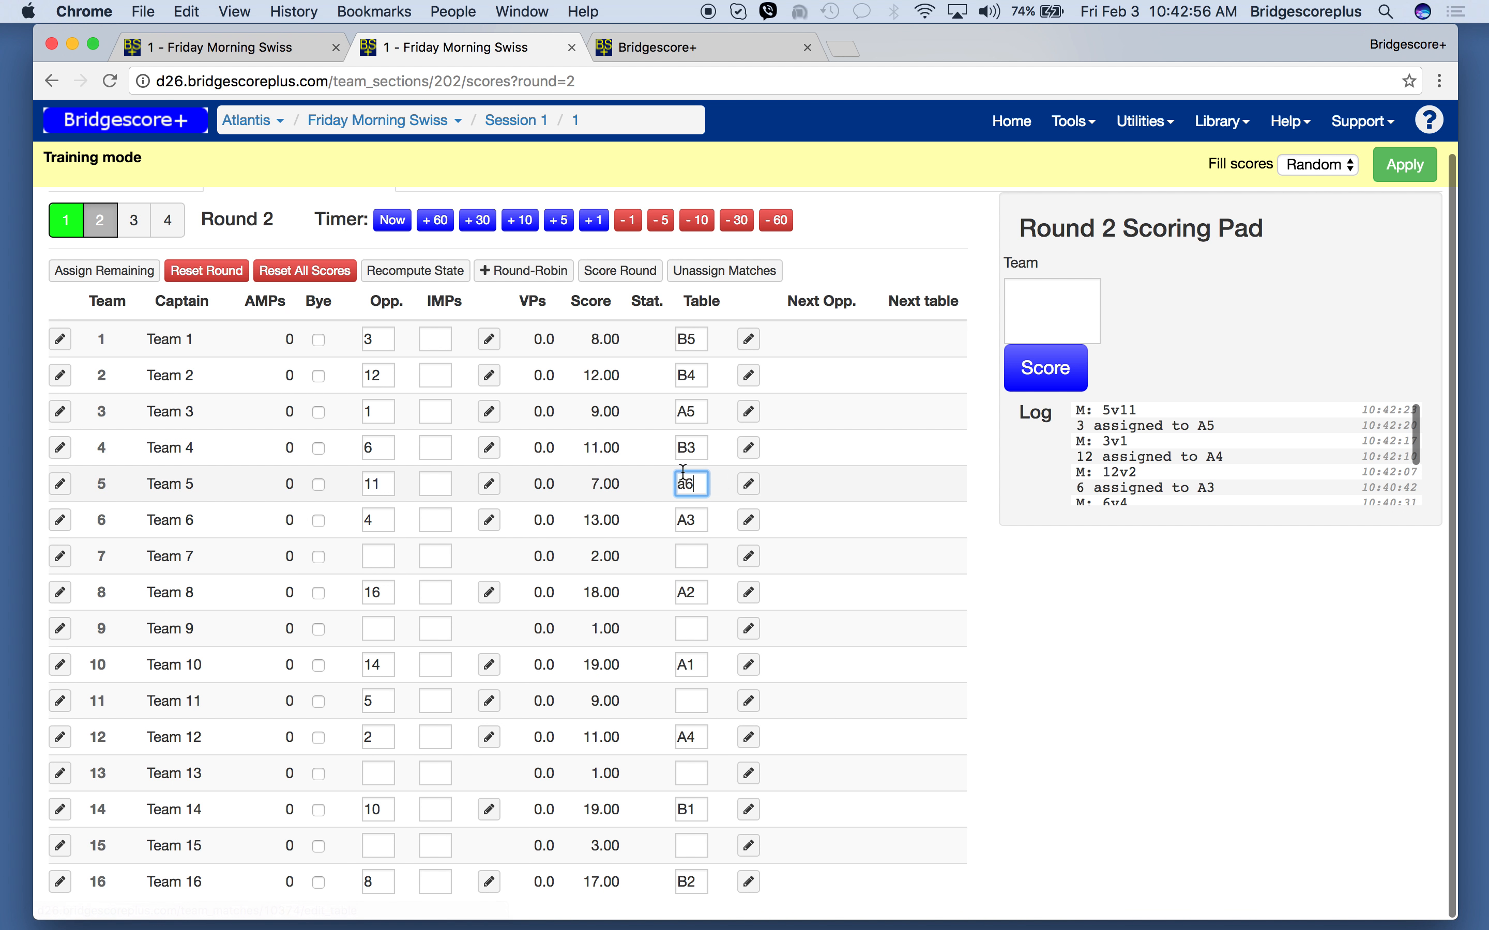
- Pair team 7 with team 9 and team 13 with team 15 for round 2
click(375, 559)
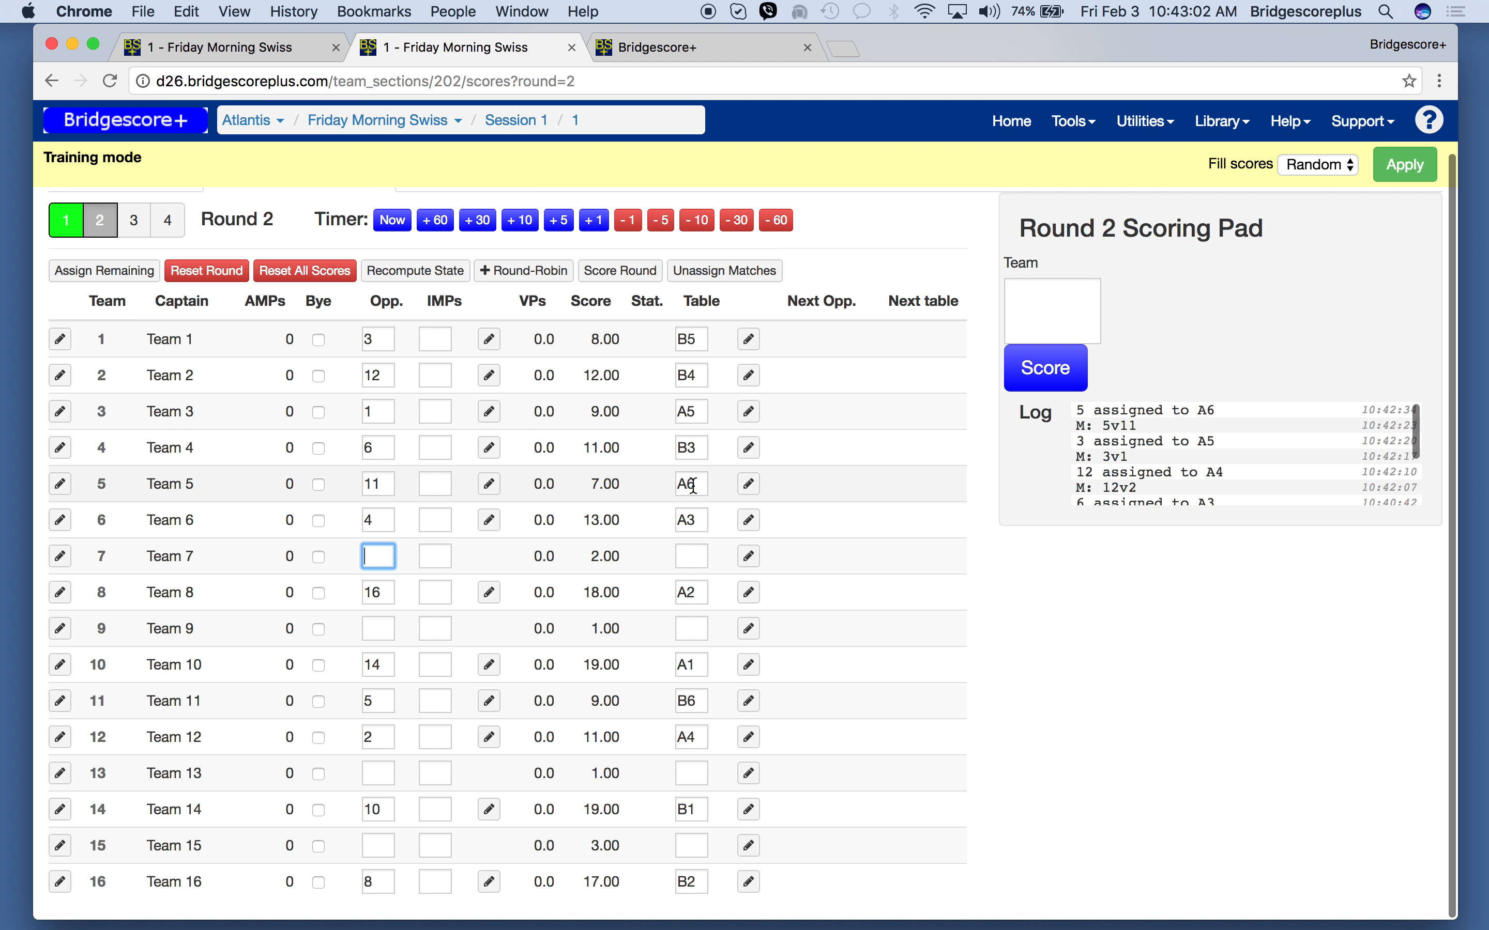
text(9)
key(Return)
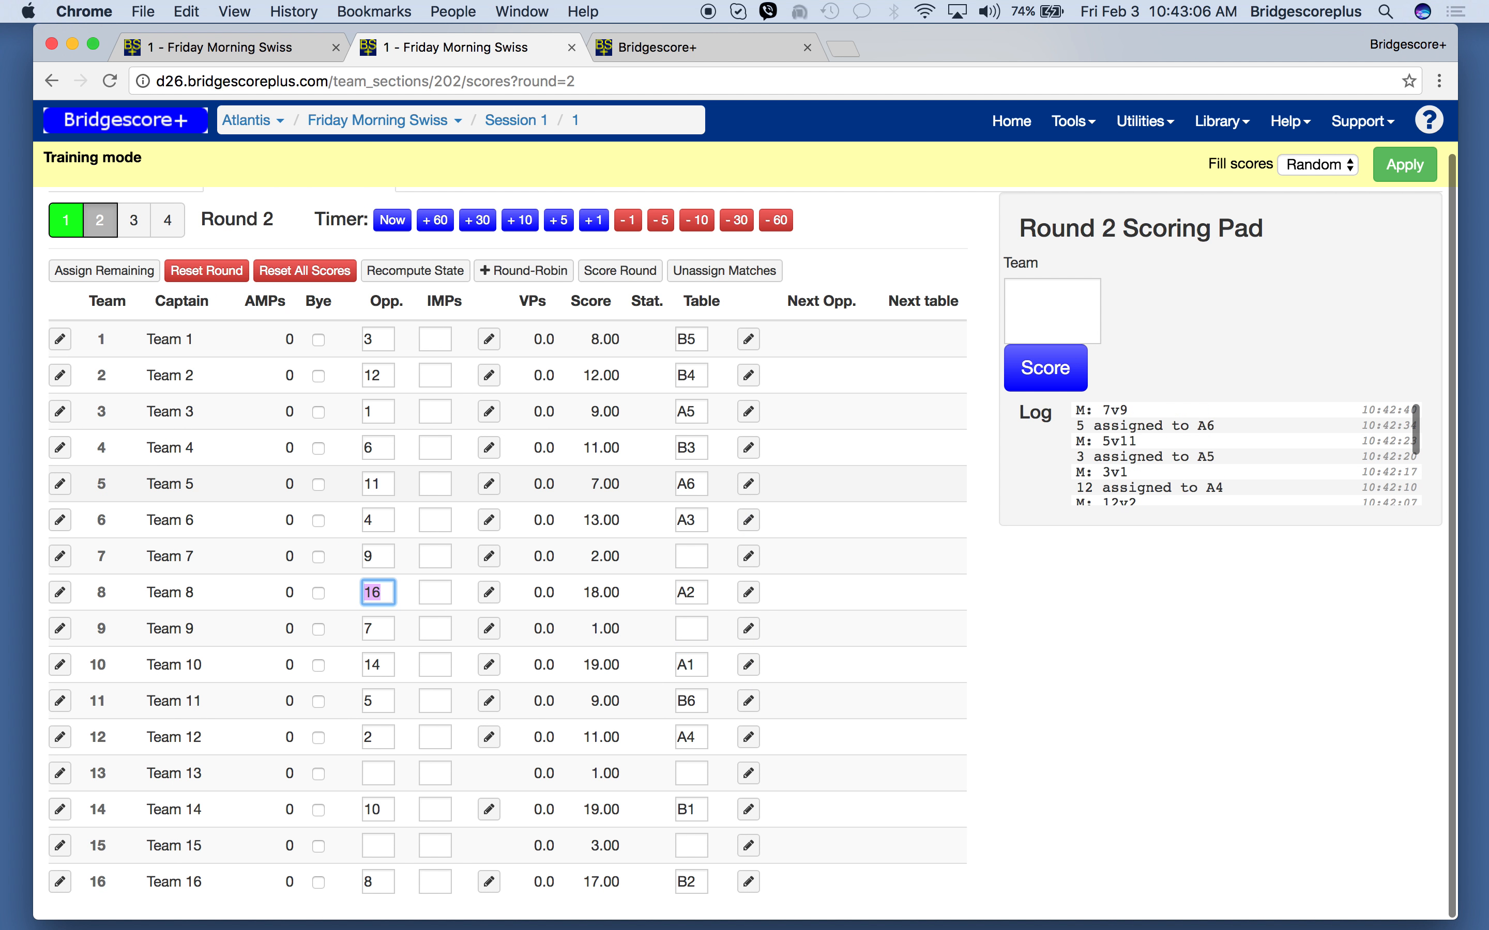
click(380, 774)
text(15)
key(Return)
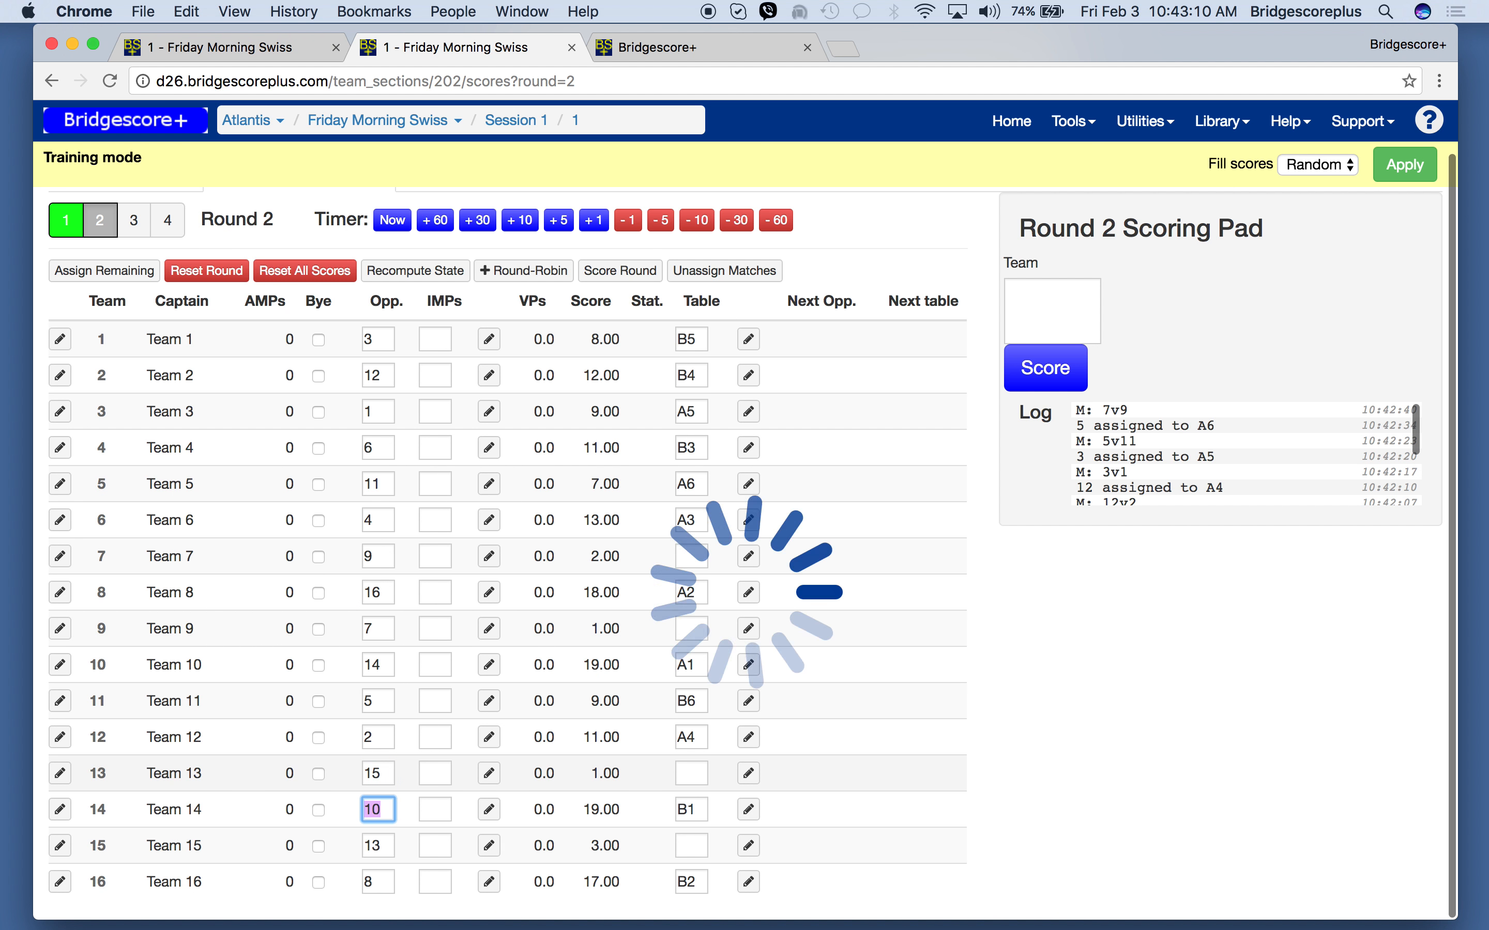
- Try to seat team 7 at table A6, and decline breaking team 5's assignment to that table
click(701, 557)
text(a6)
key(Return)
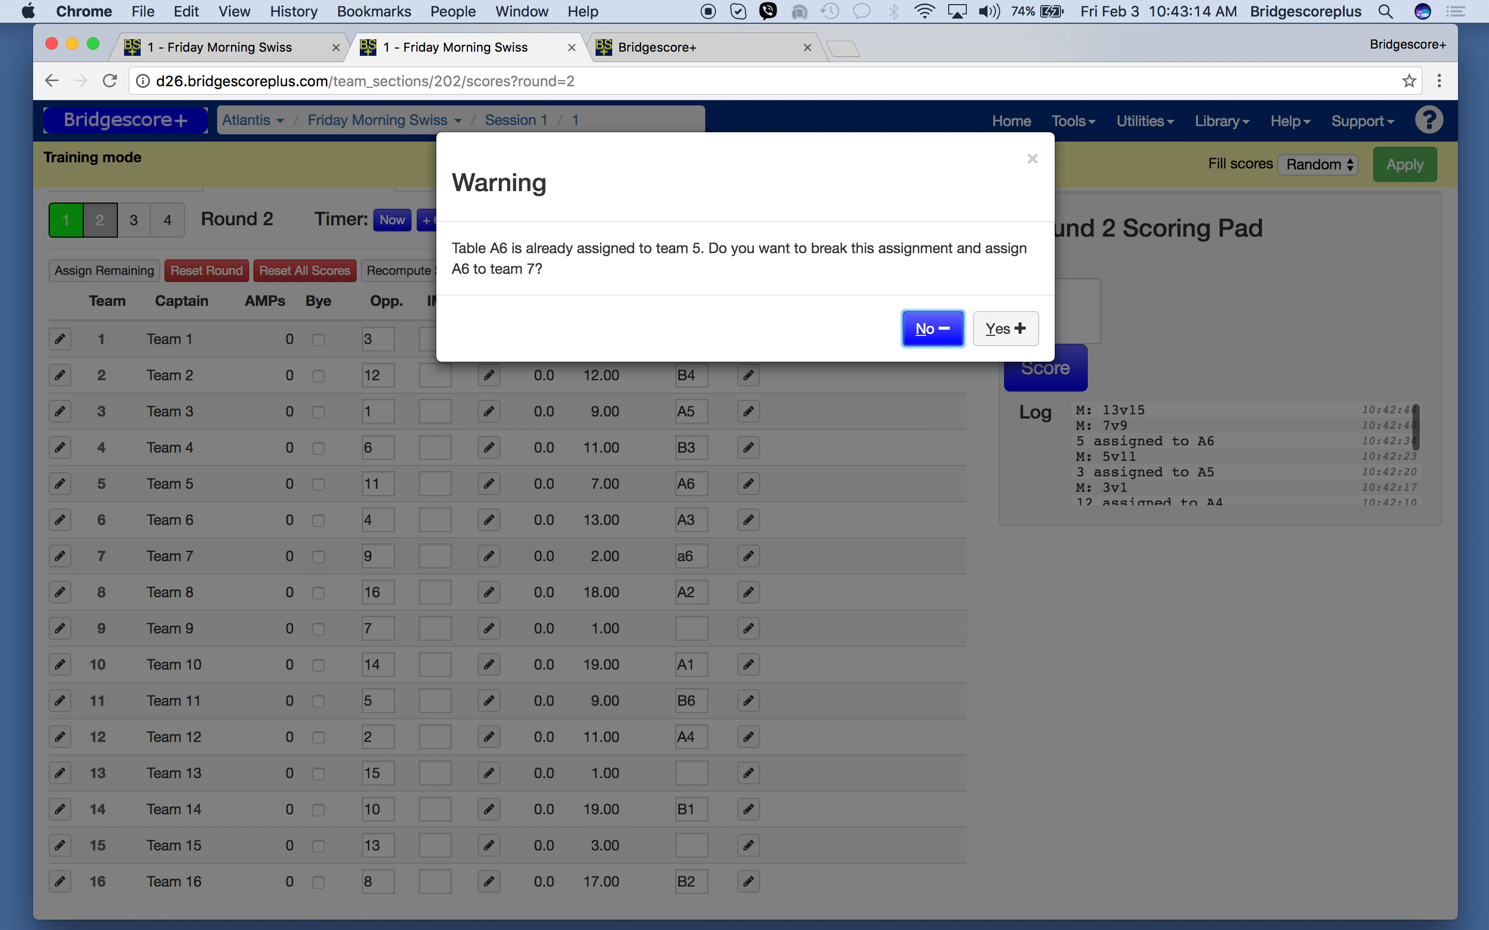
click(927, 332)
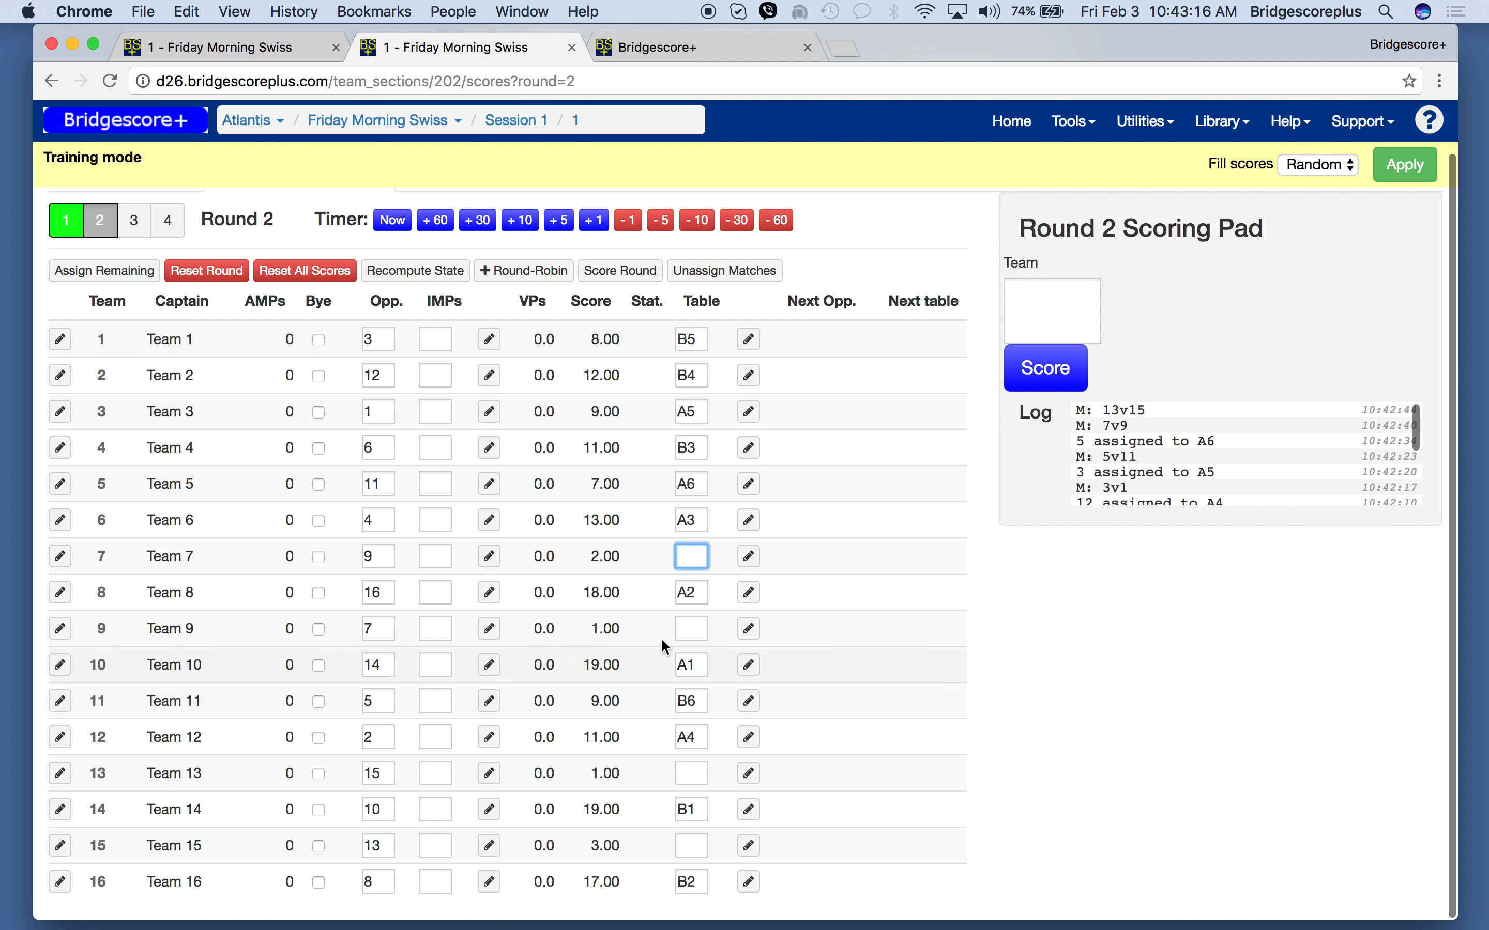
- Seat team 7 at table A7 and team 13 at table A8 for round 2
text(a)
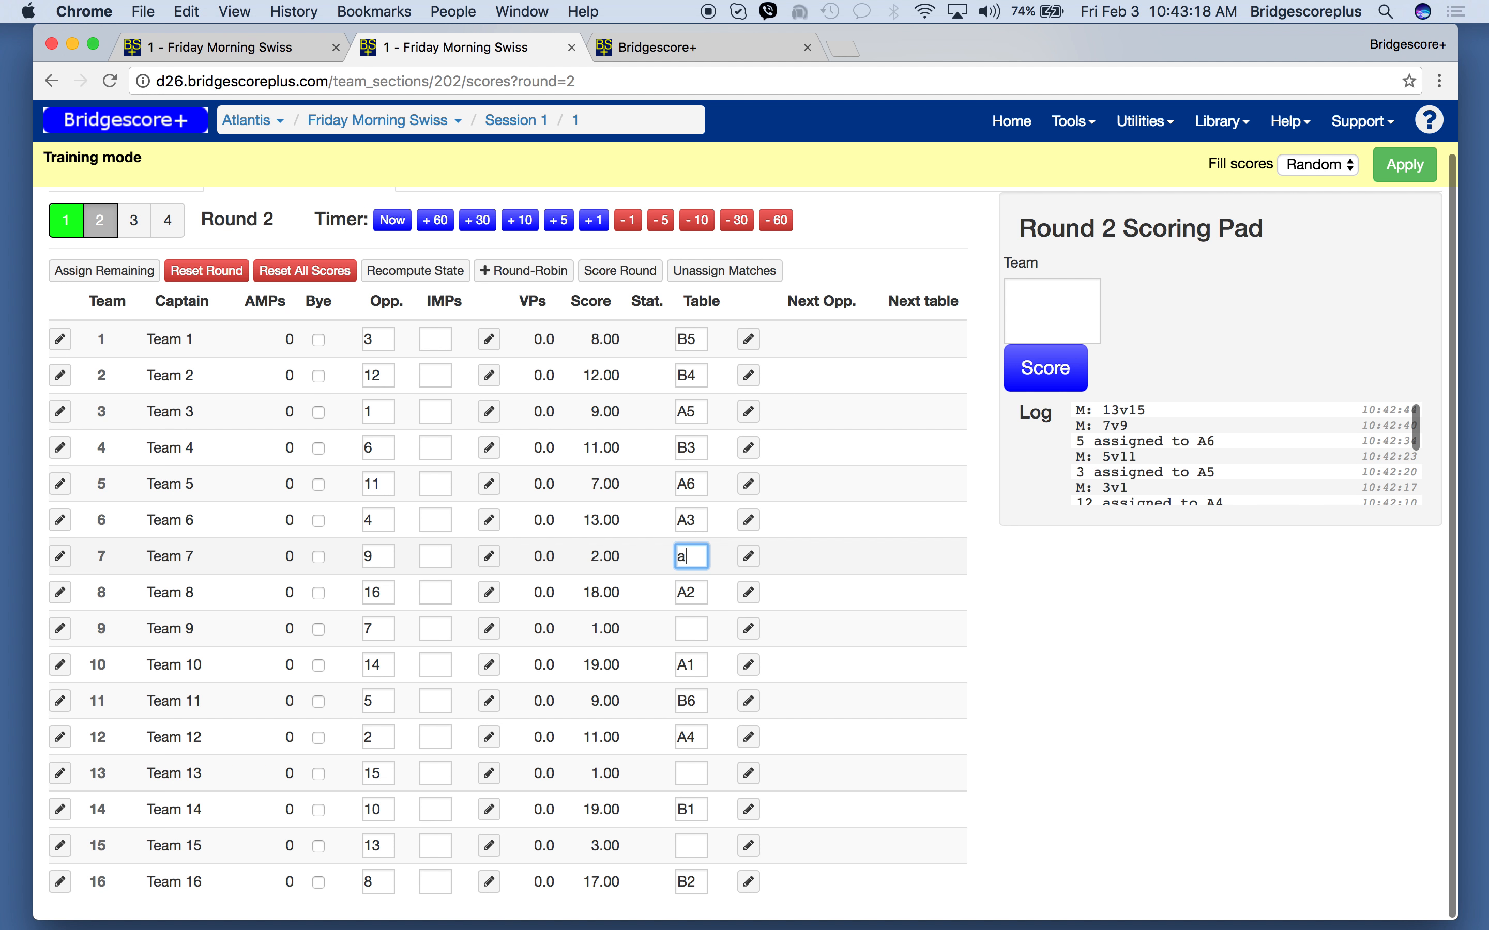
text(7)
key(Tab)
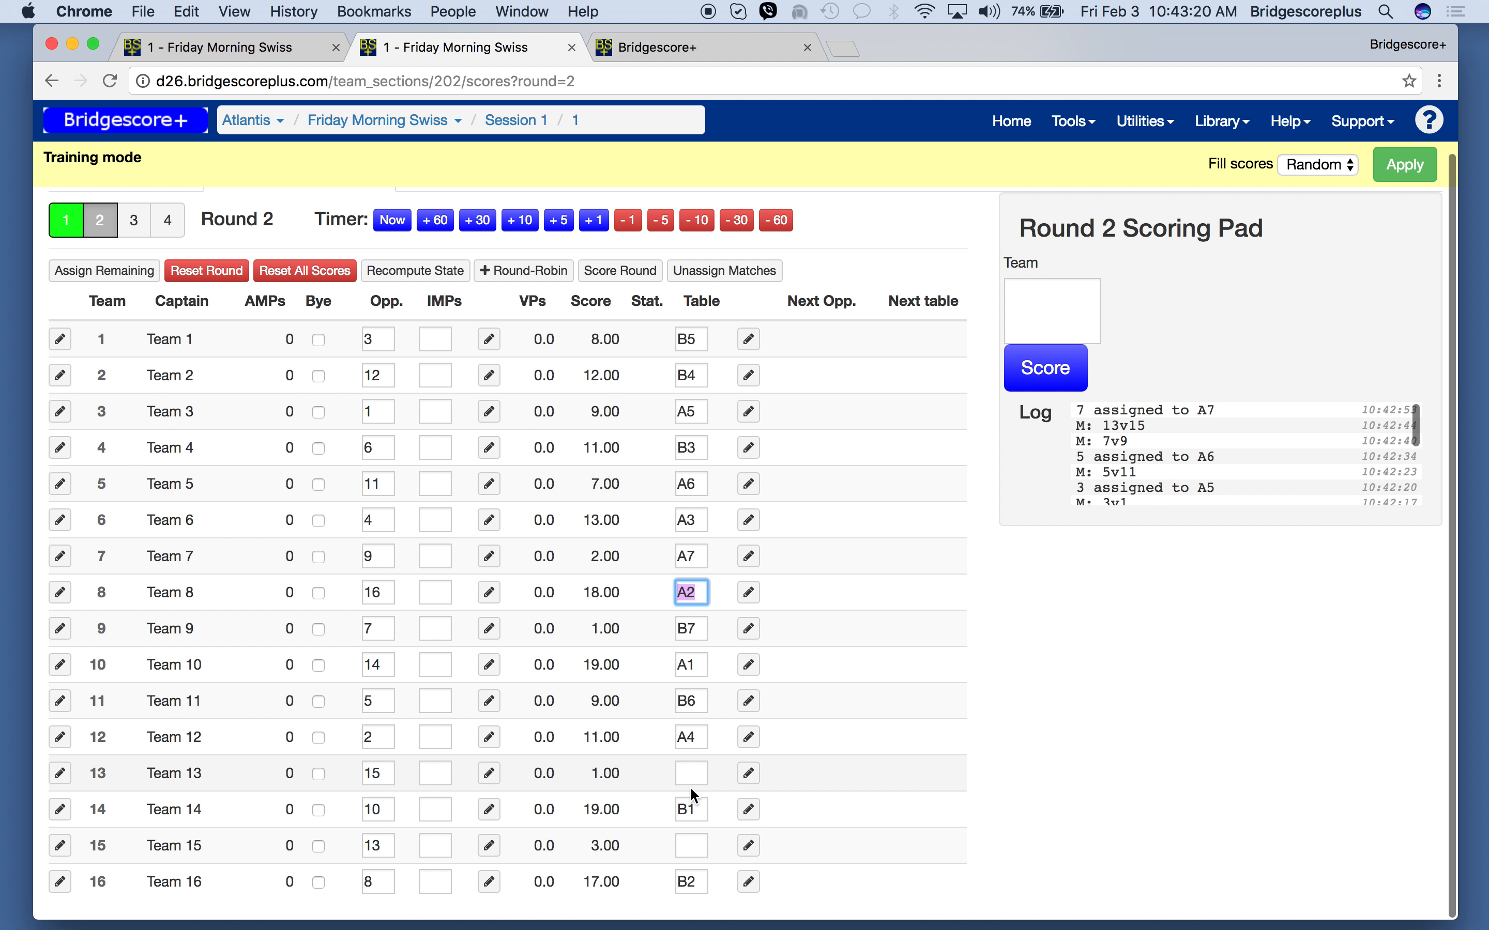
click(691, 776)
text(a8)
key(Tab)
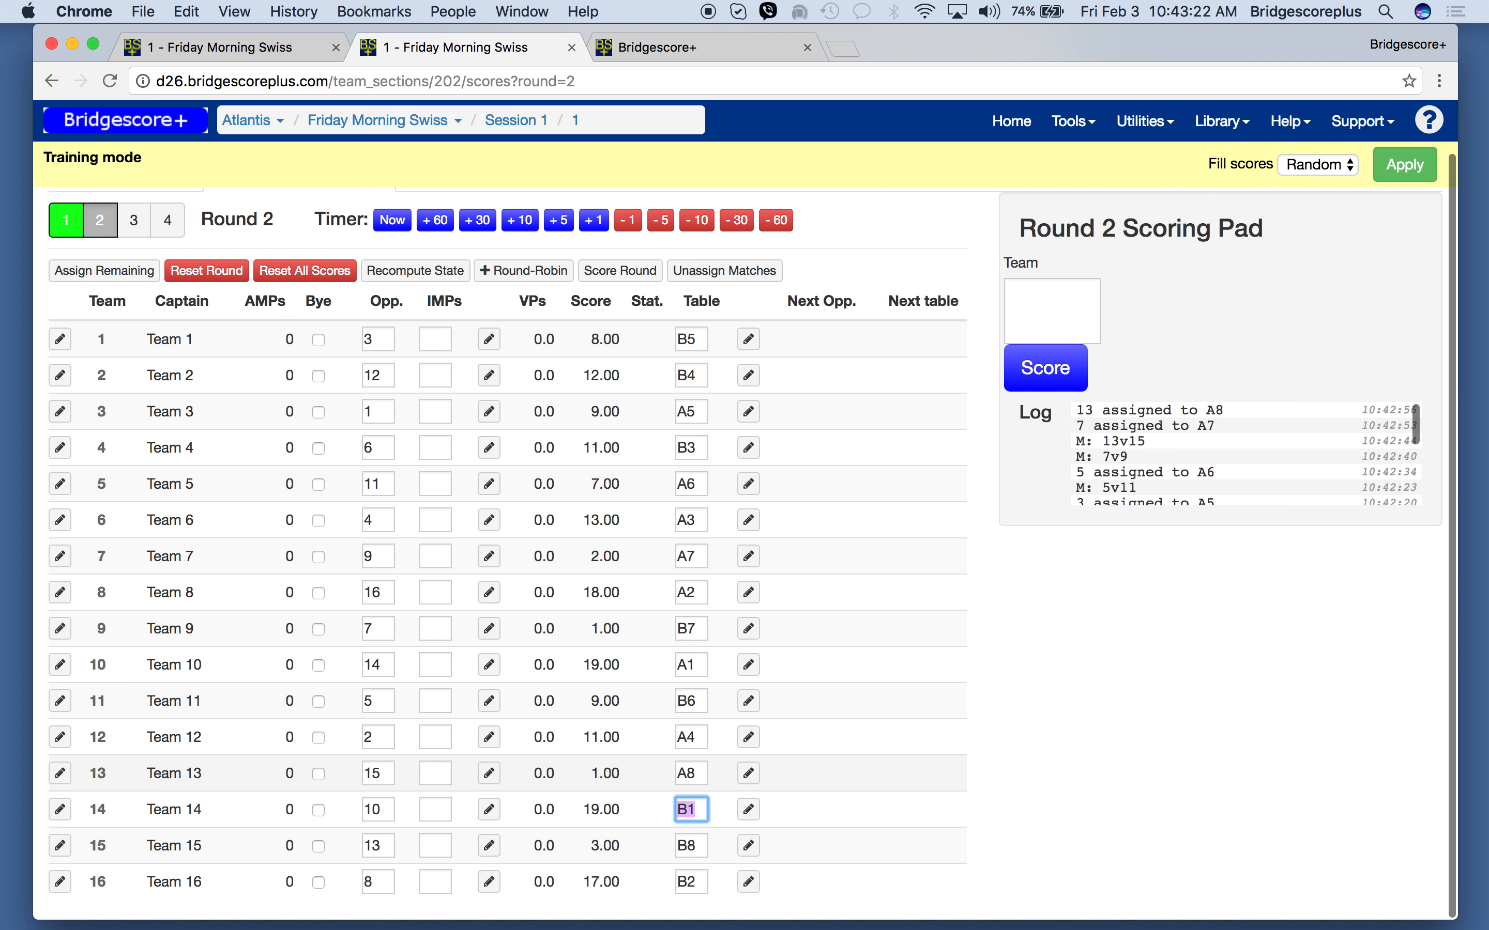
- Reload the Swiss display to check all round 2 table assignments, and return to the round 2 browser tab
click(649, 48)
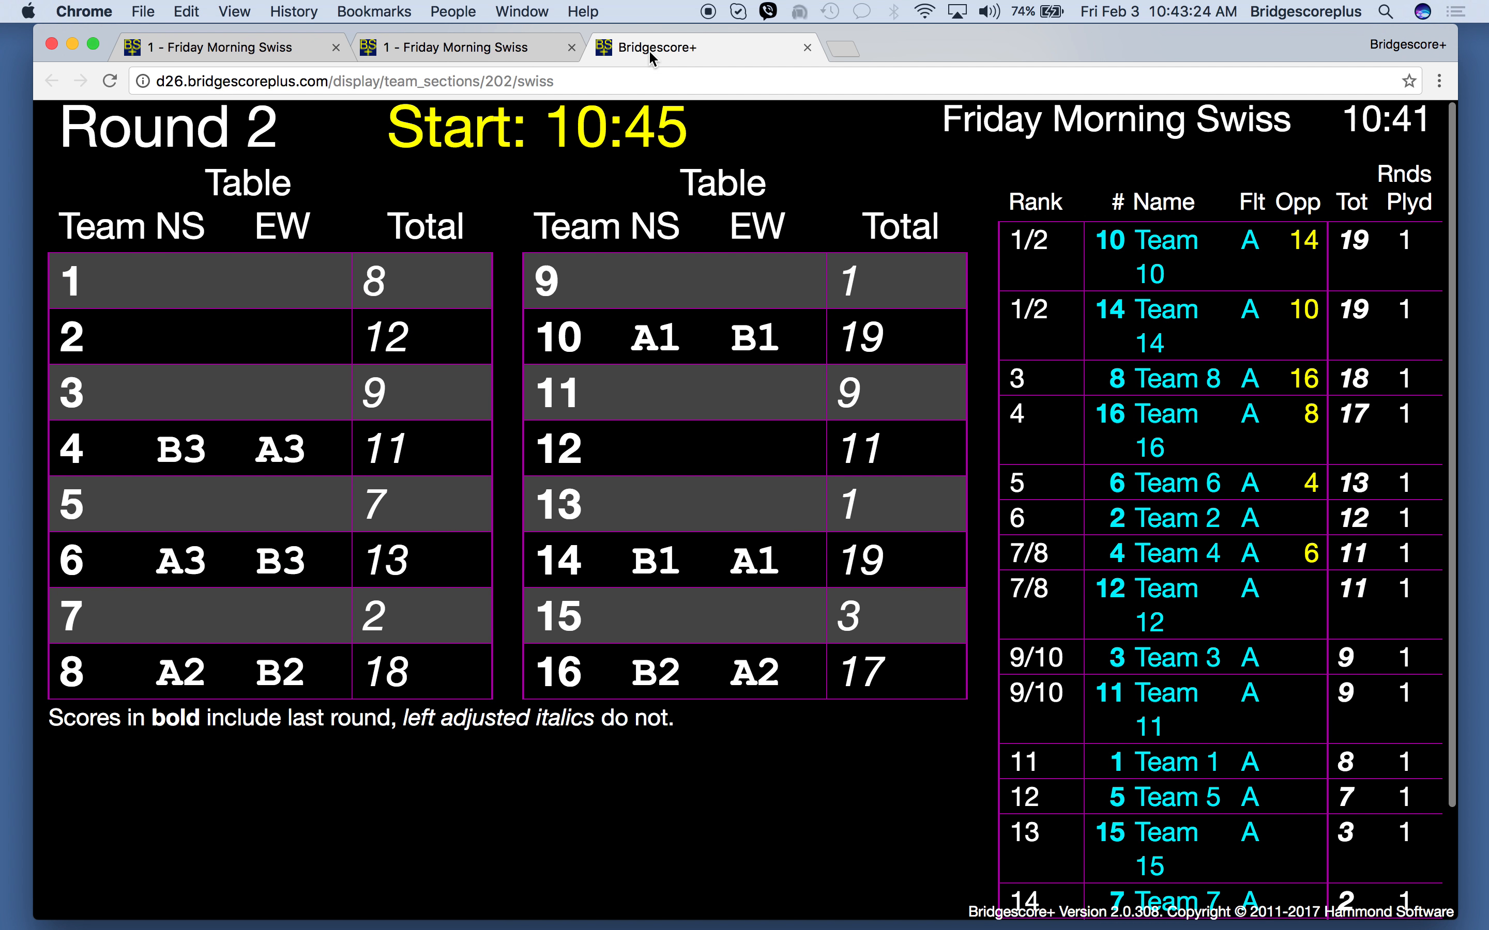
key(super+r)
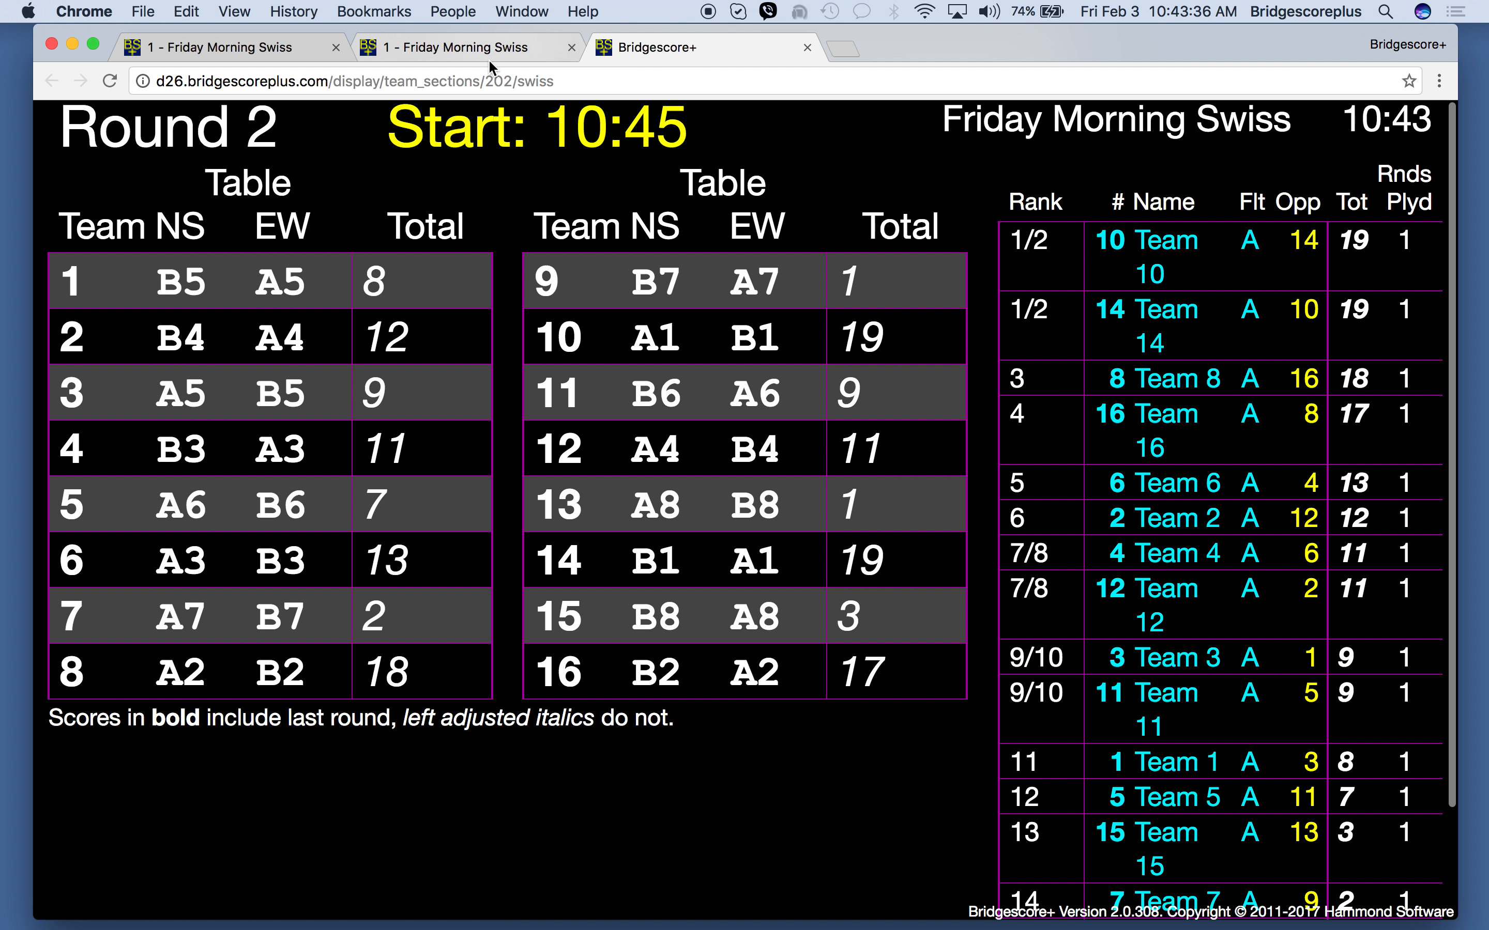
click(472, 47)
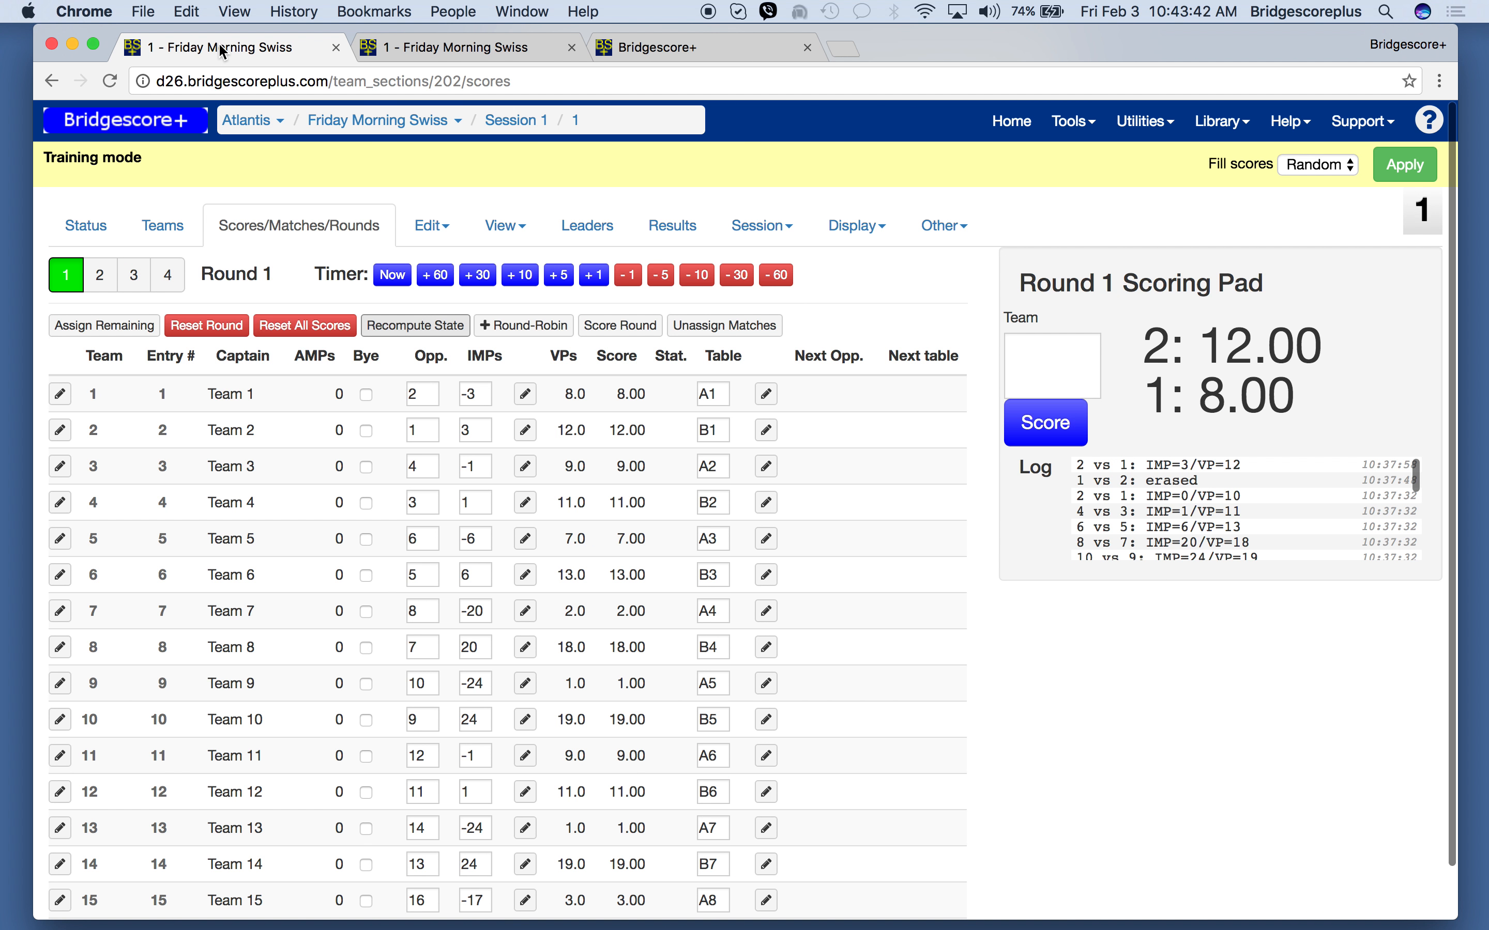
- Close the round 1 scores tab and open round 3's scores in a new browser tab
click(336, 49)
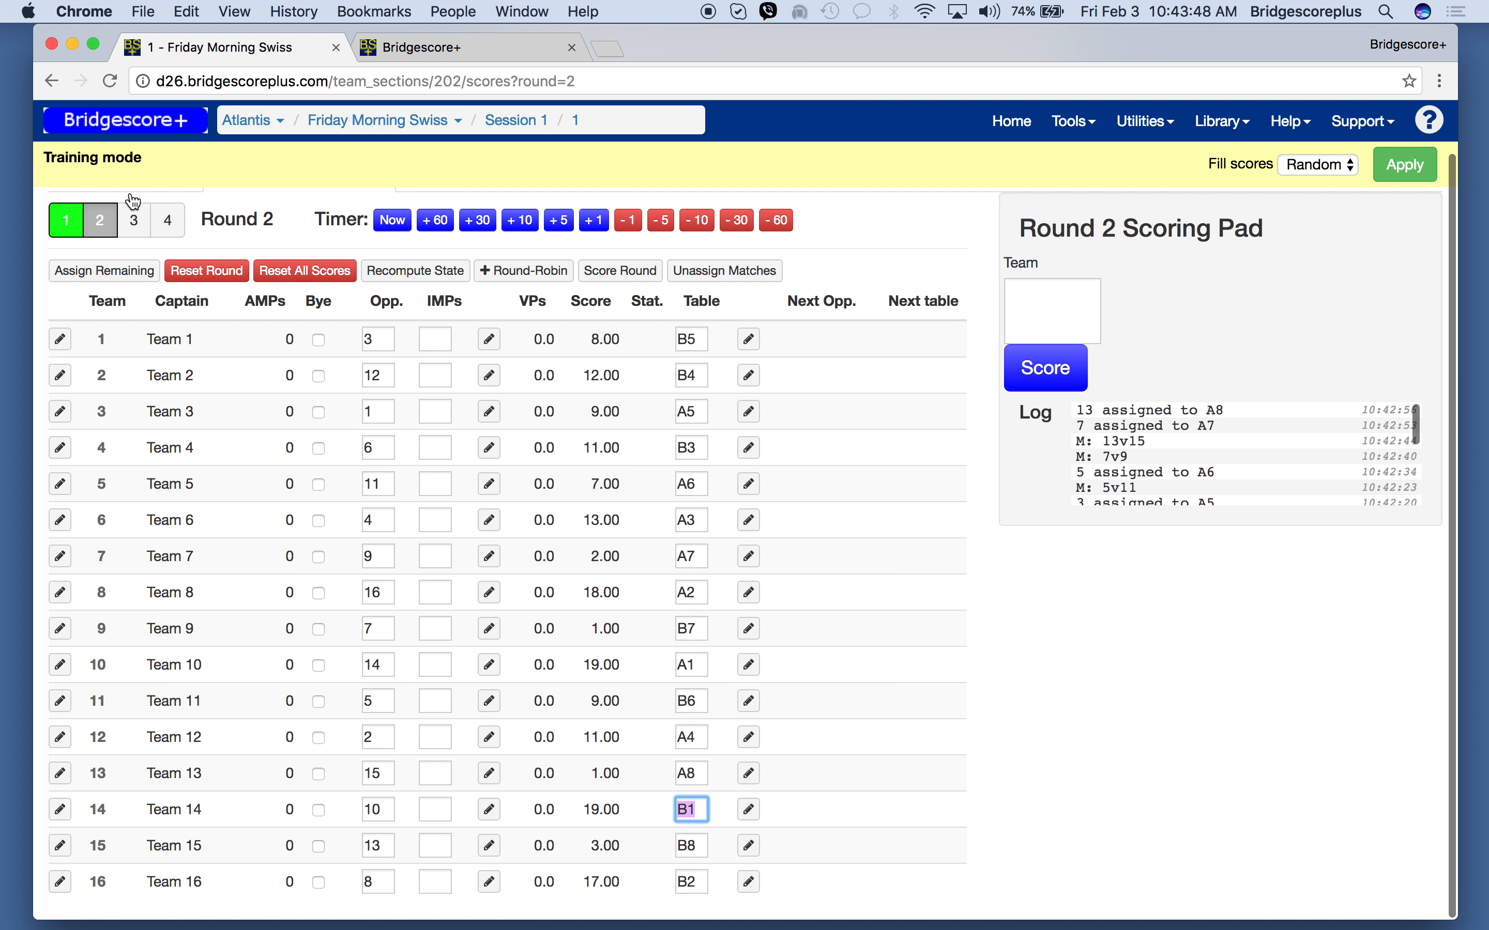
right_click(140, 229)
click(147, 229)
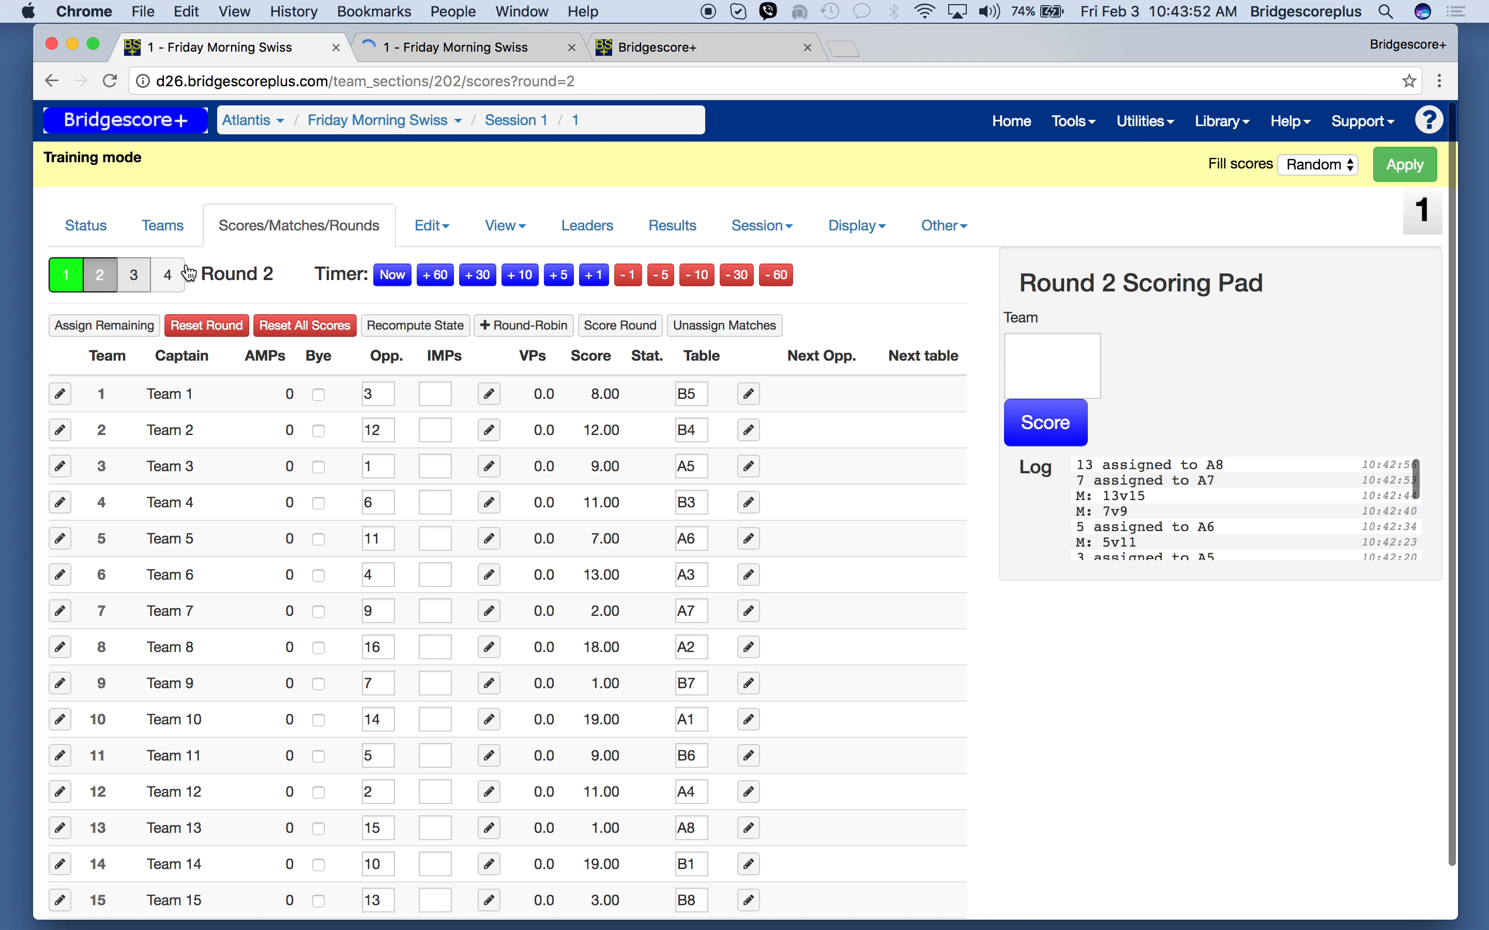
- Open the Captain / strat overrides screen in a new browser tab and switch to it
click(433, 239)
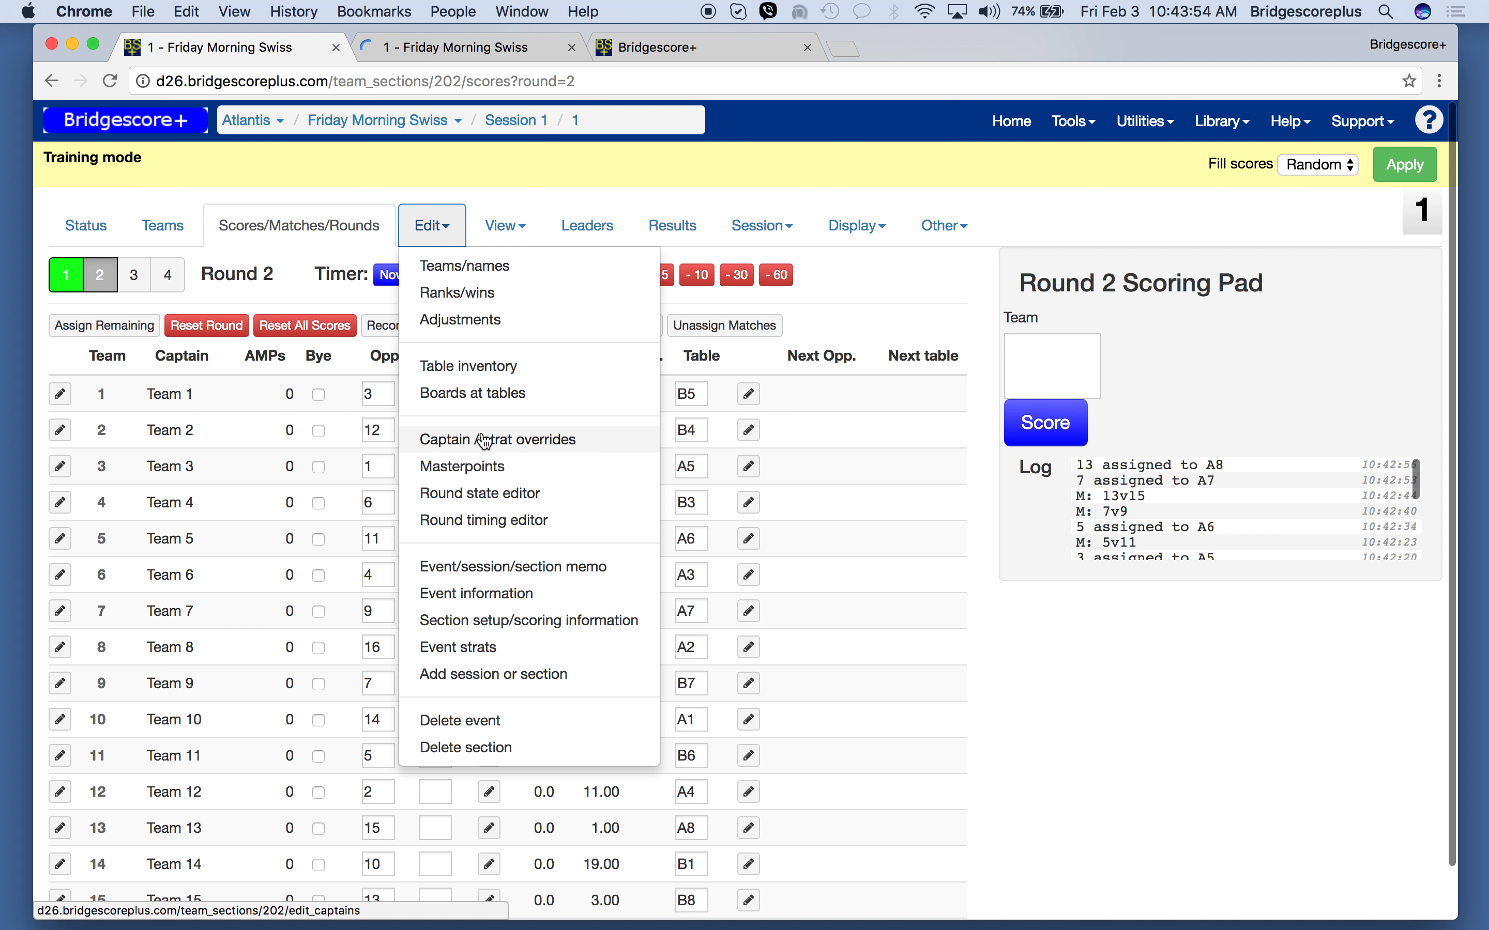
right_click(486, 439)
click(516, 441)
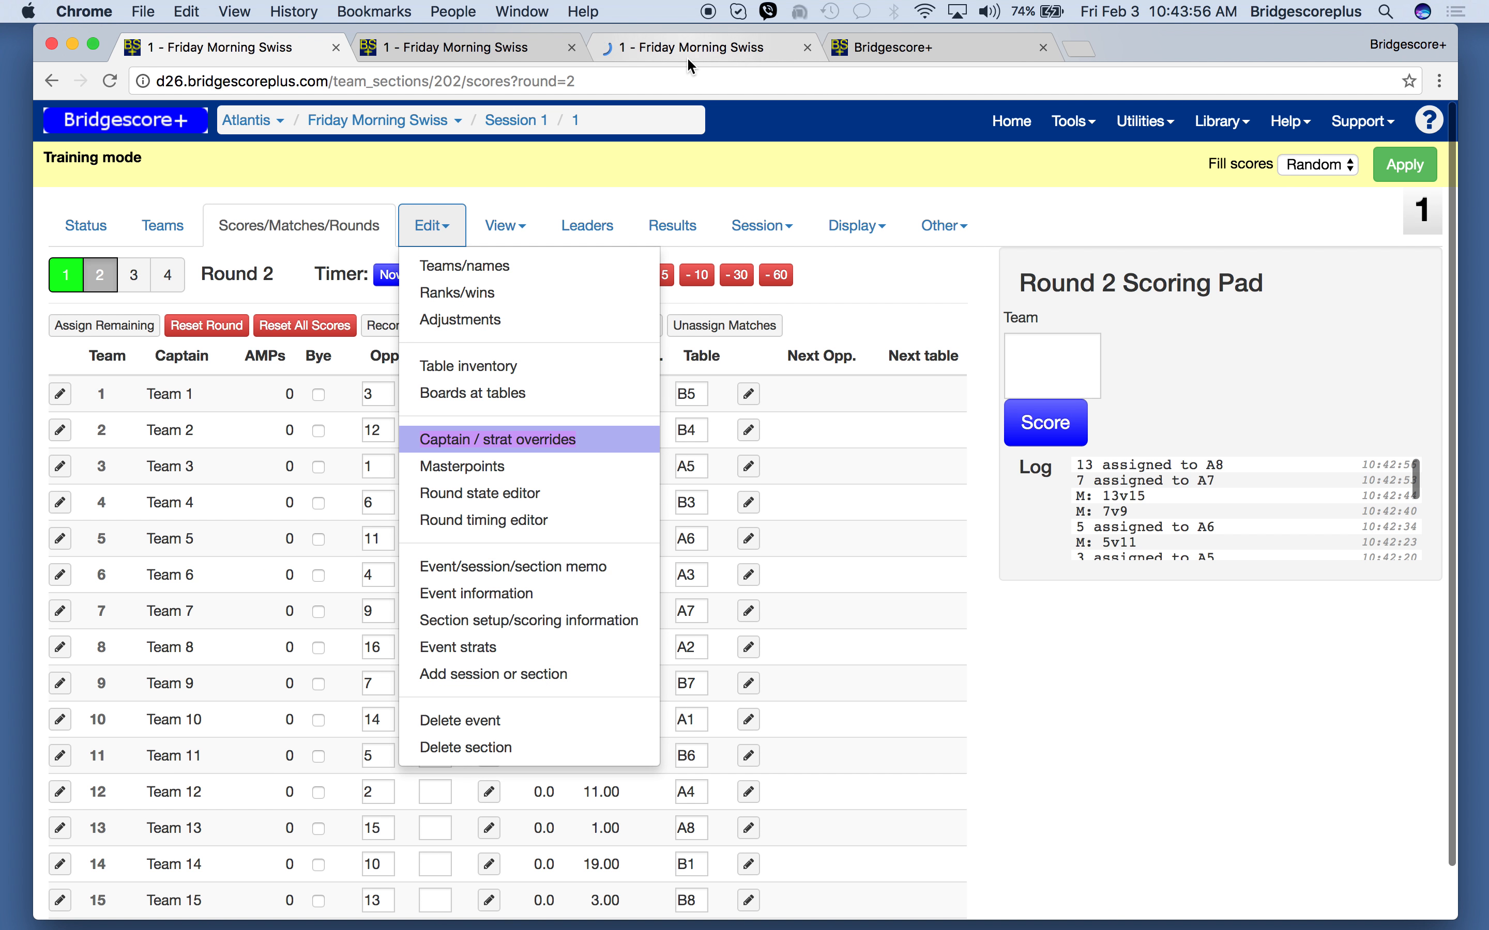
click(692, 60)
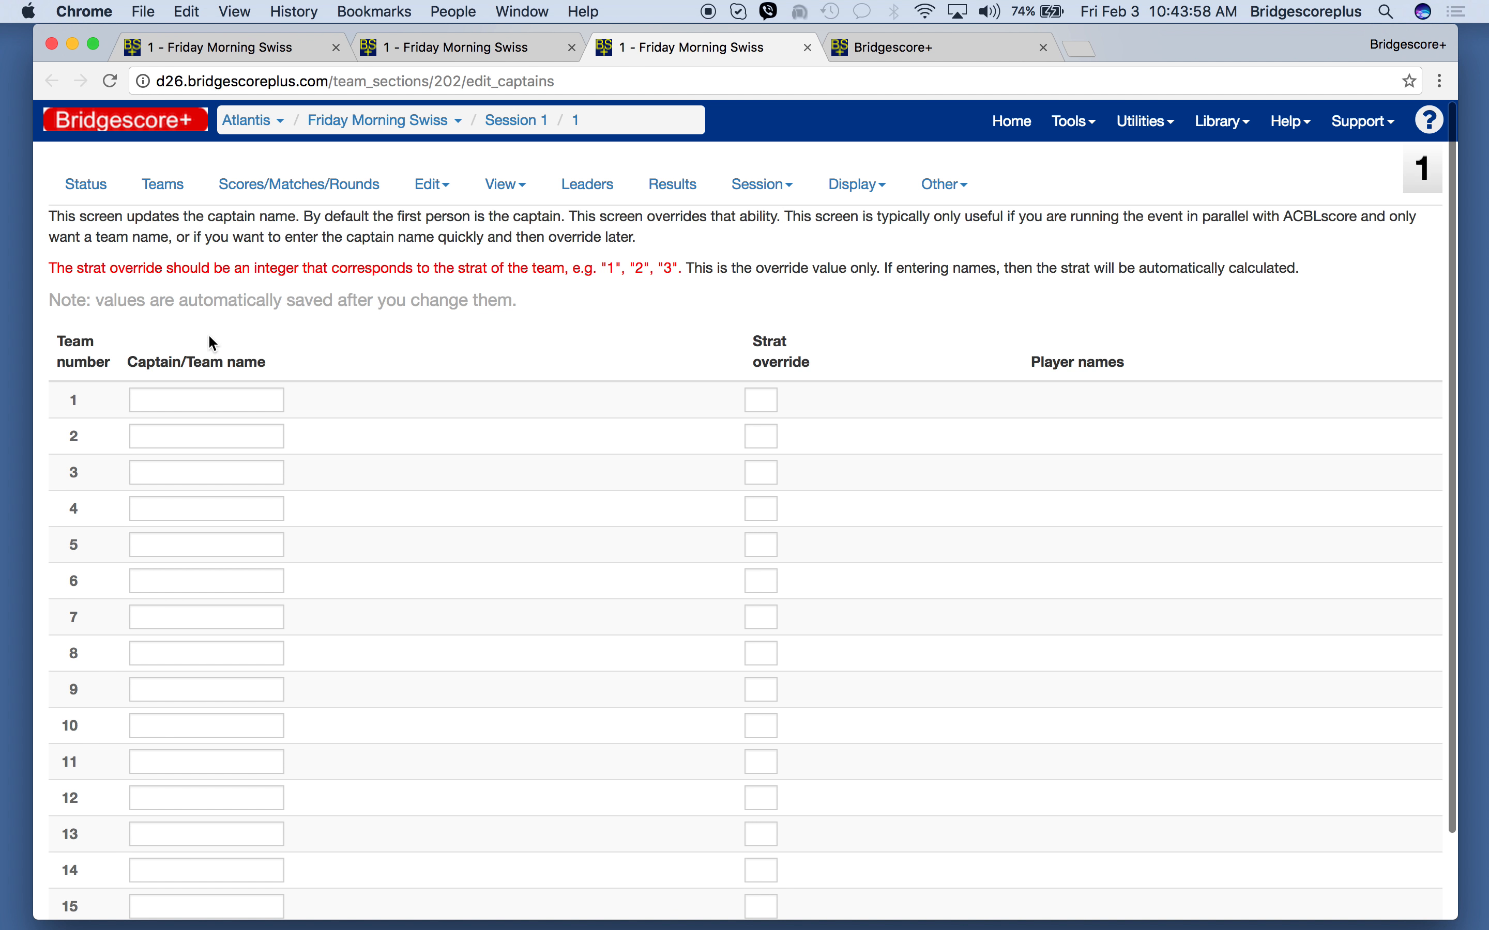
- Enter team 1's captain name and set its strat override to 2
click(158, 398)
text(Smith)
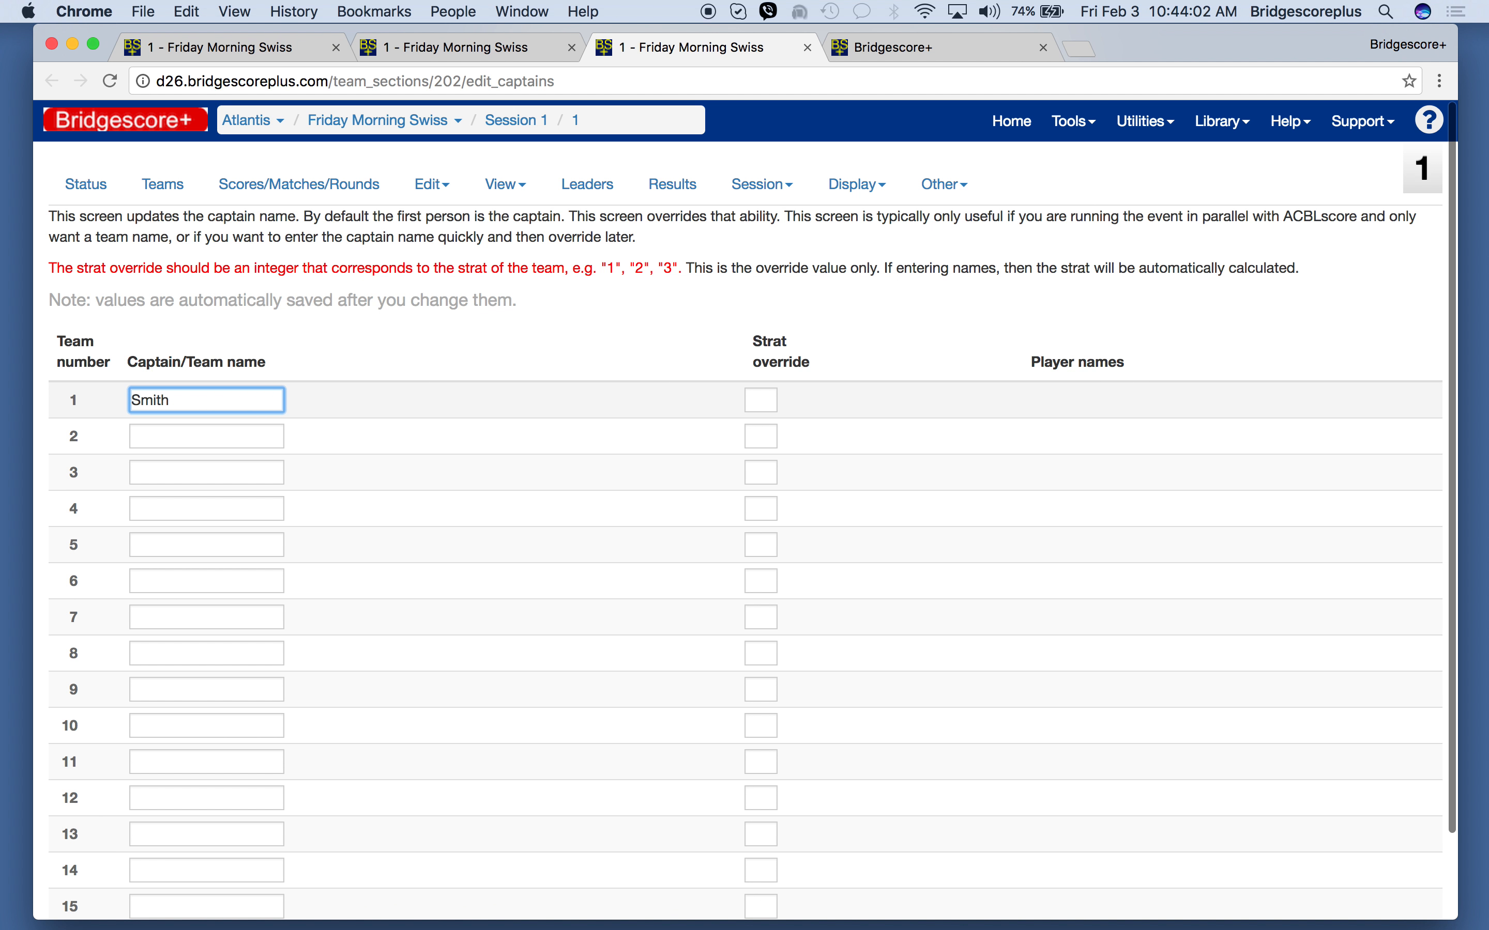
key(Tab)
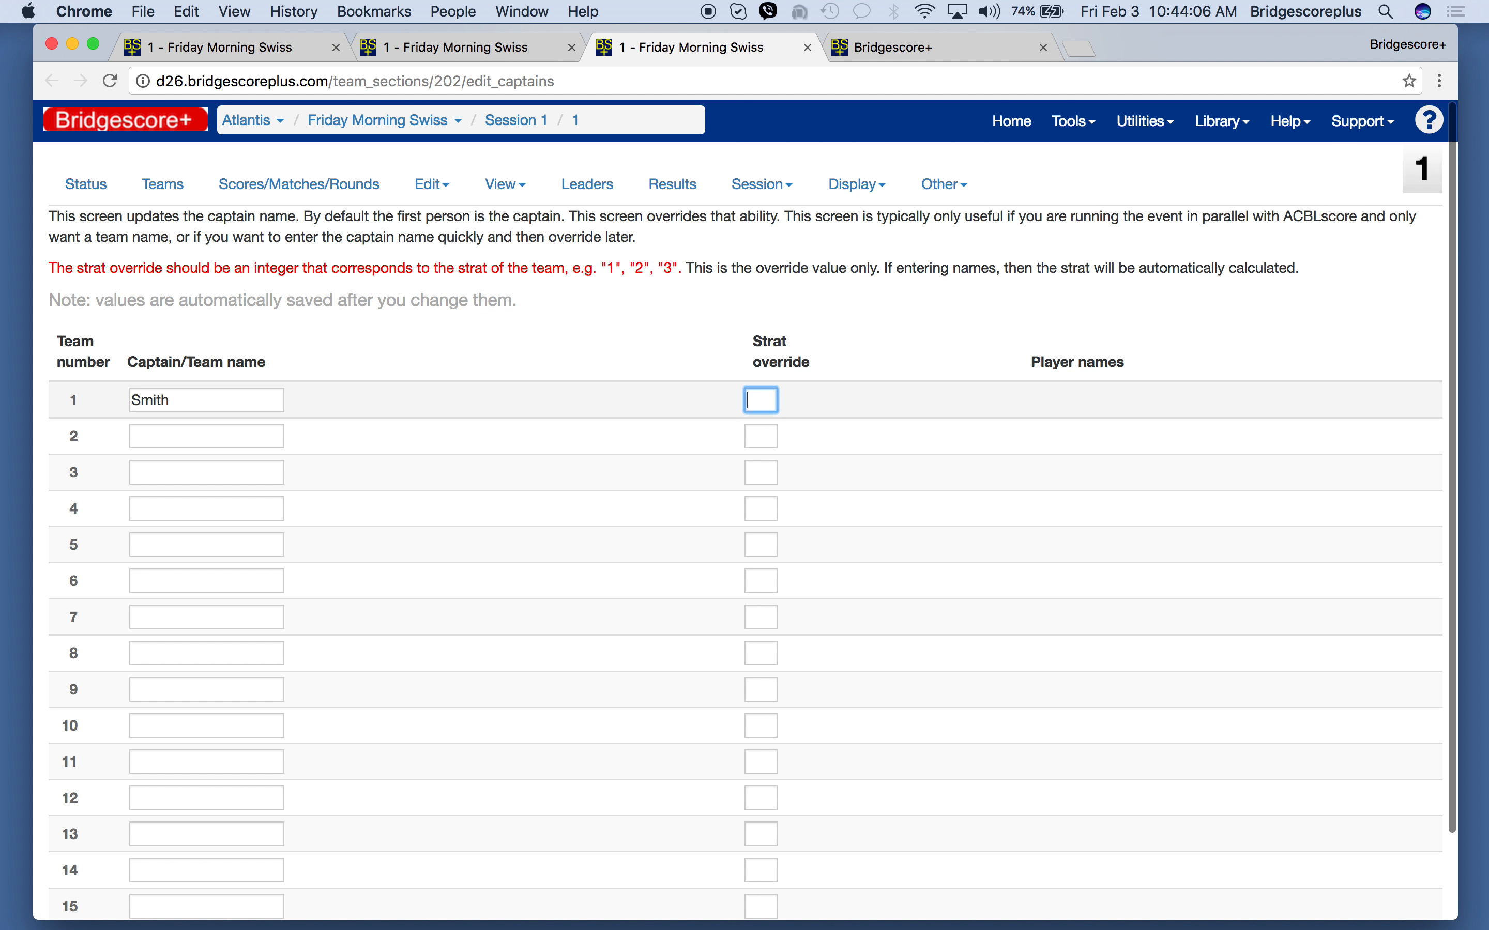
text(2)
key(Tab)
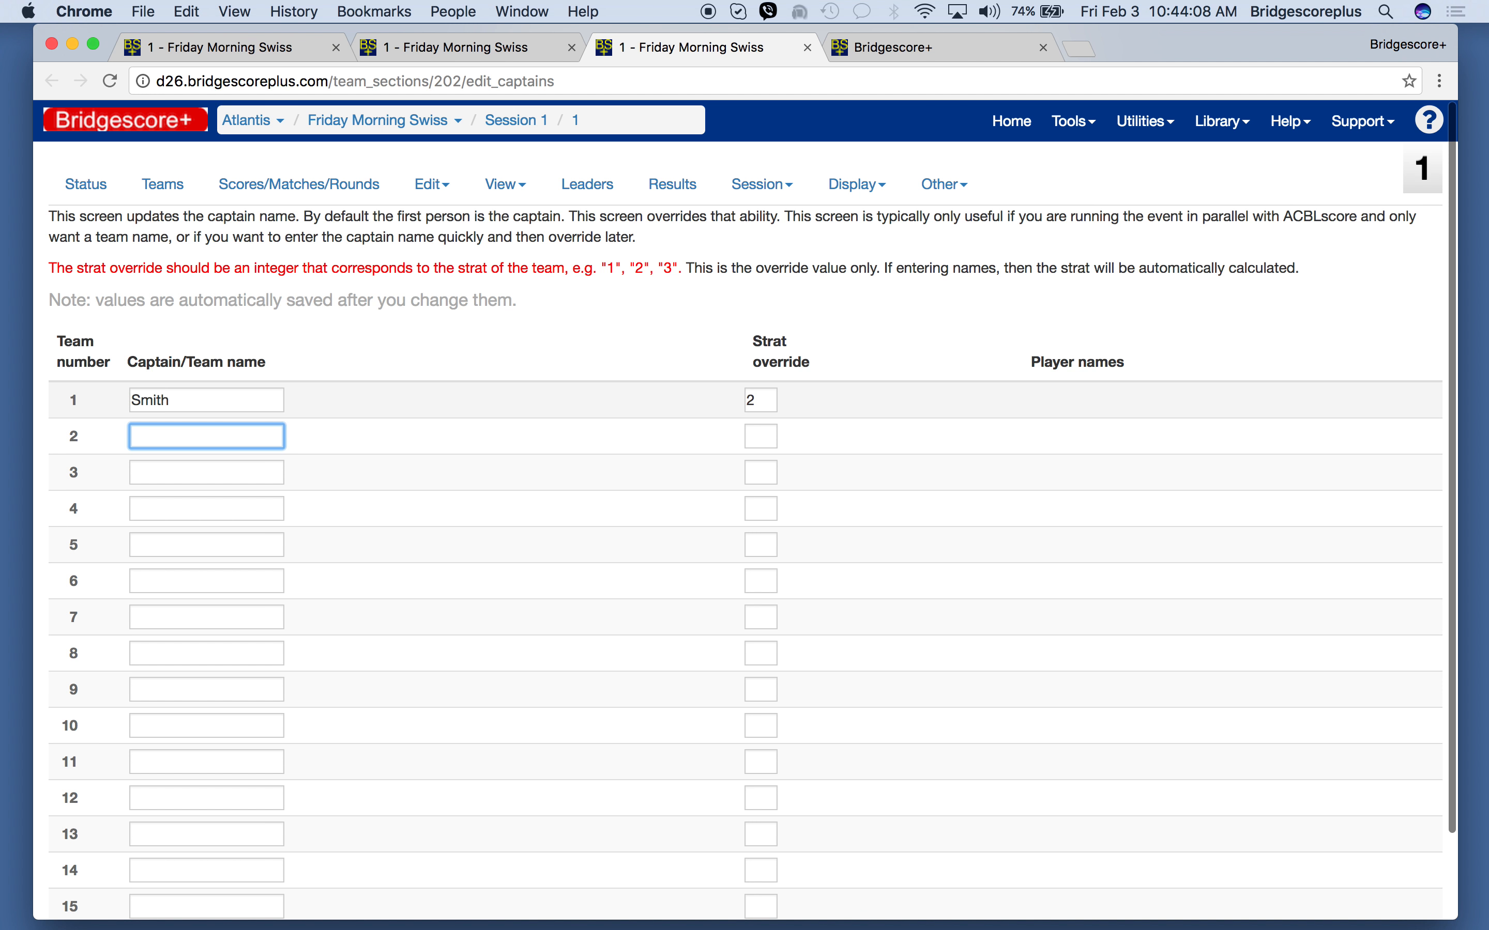
- Enter captain names for teams 2, 3 and 4, with strat override 1 for team 2 only
text(Joh)
text(nes)
key(Tab)
key(Tab)
text(Johnson)
key(Tab)
key(Tab)
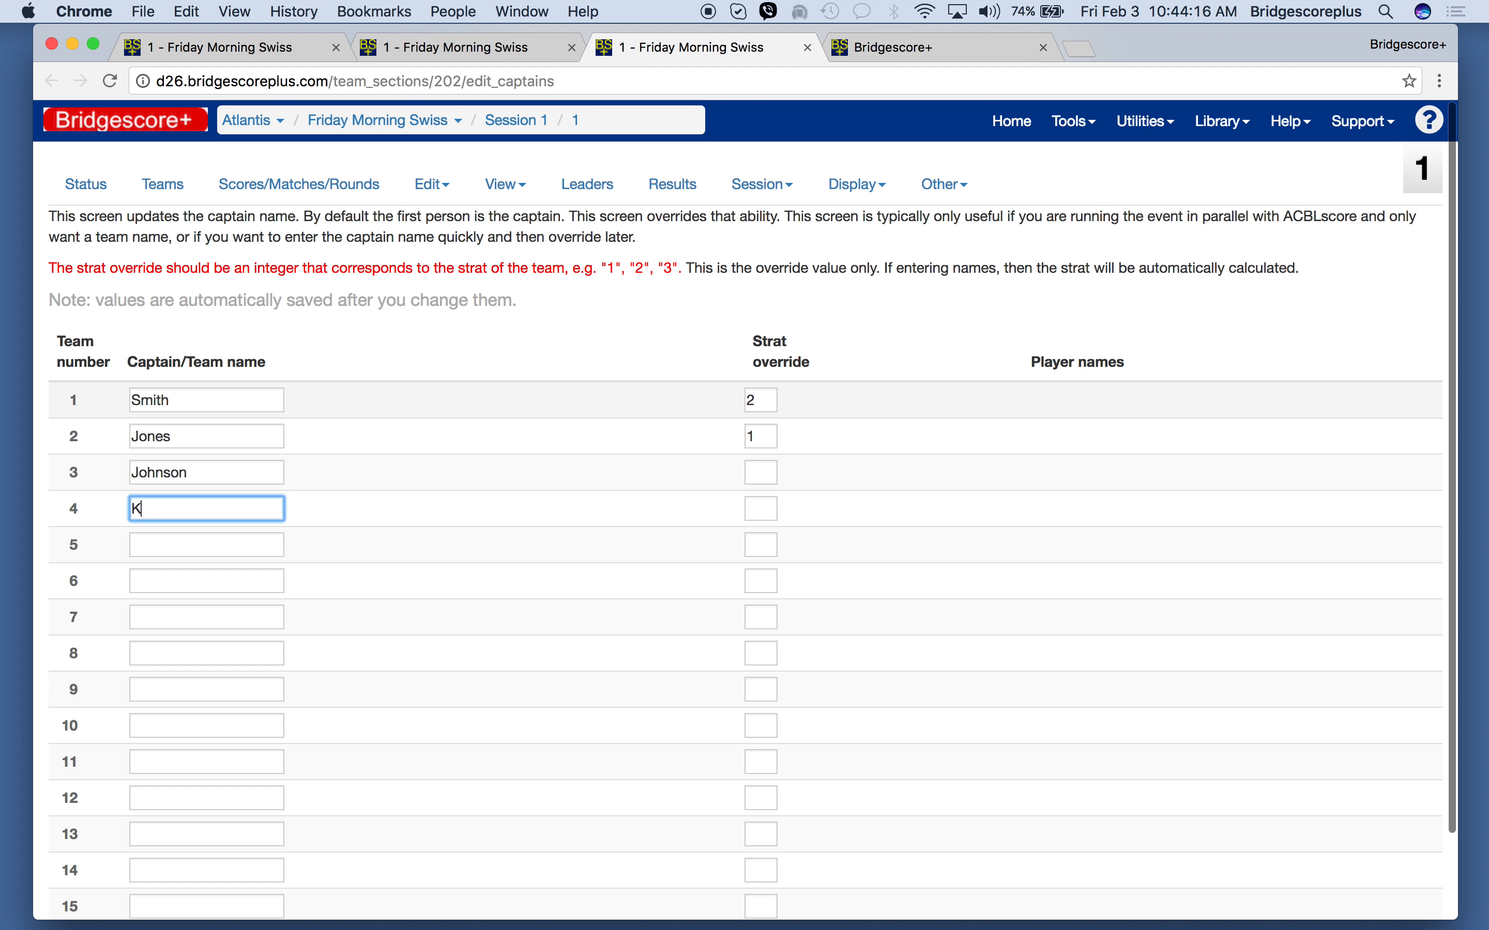
key(Tab)
key(Tab)
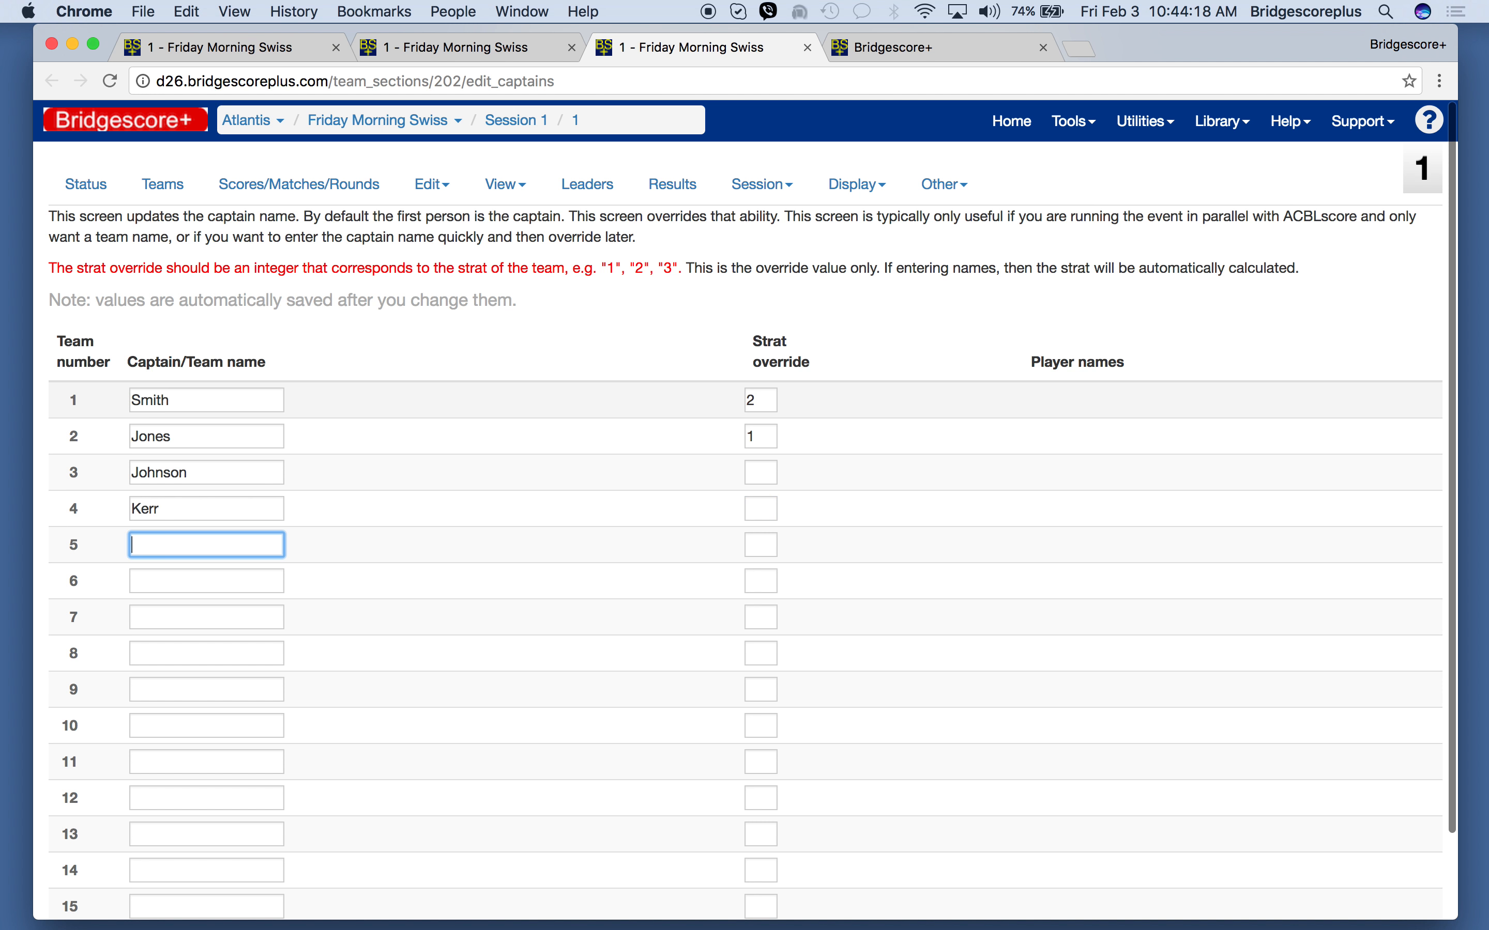
- Enter captain names for teams 5, 6 and 7, leaving their strat overrides blank
text(Bl)
key(Tab)
key(Tab)
text(Philby)
key(Tab)
key(Tab)
text(Macc)
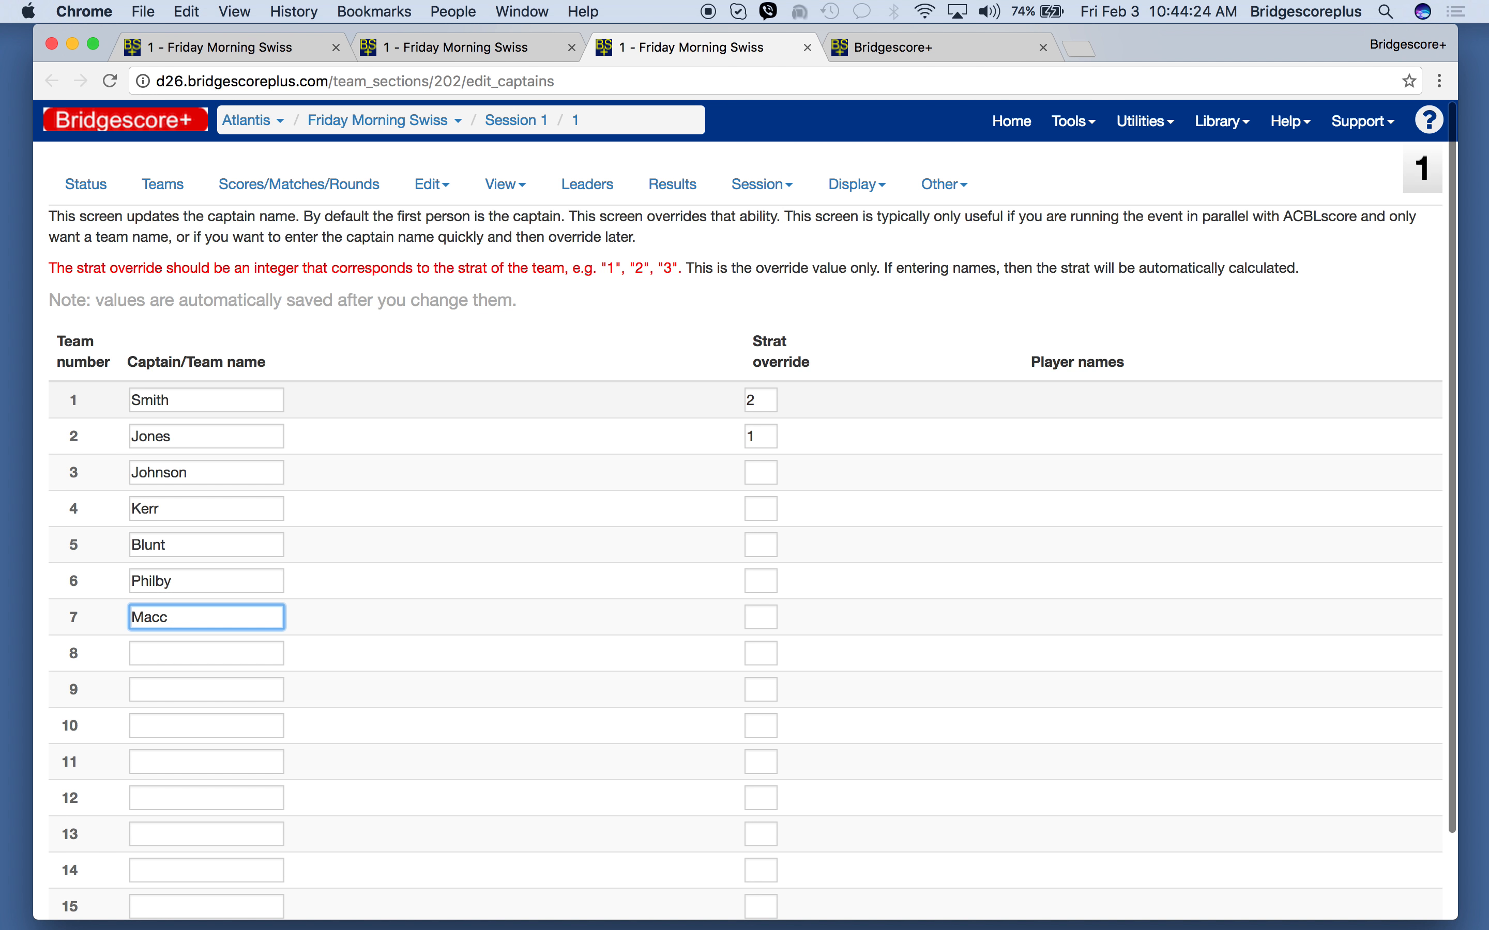
text(lean)
key(Tab)
key(Tab)
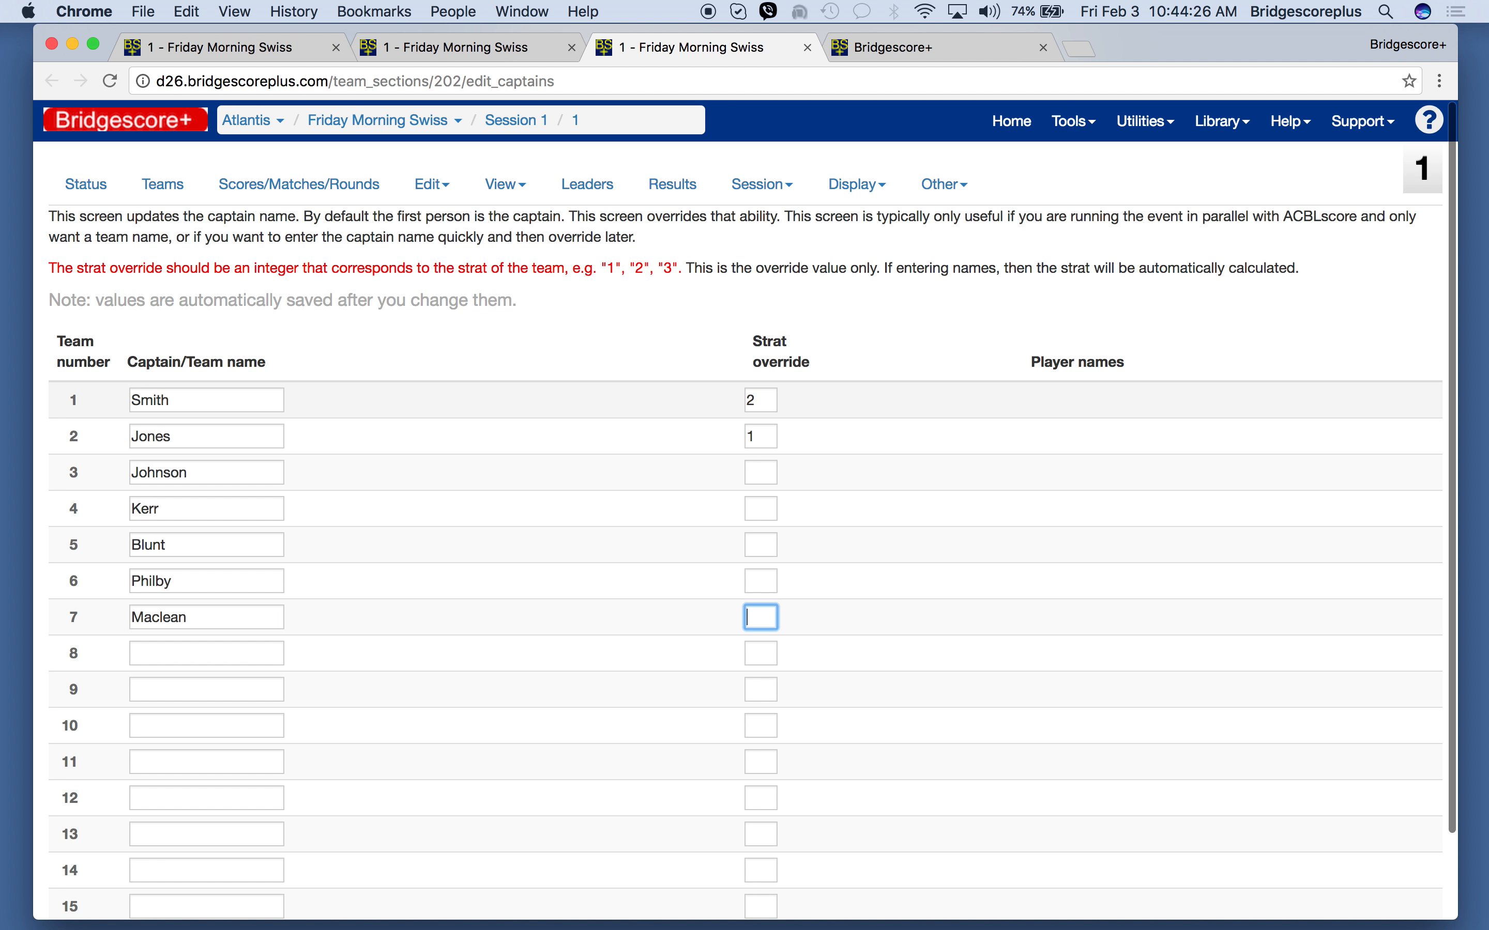
- Enter captain names for teams 8 and 9, and check the Swiss display before returning to the overrides screen
text(May)
key(Tab)
key(Tab)
text(Hu)
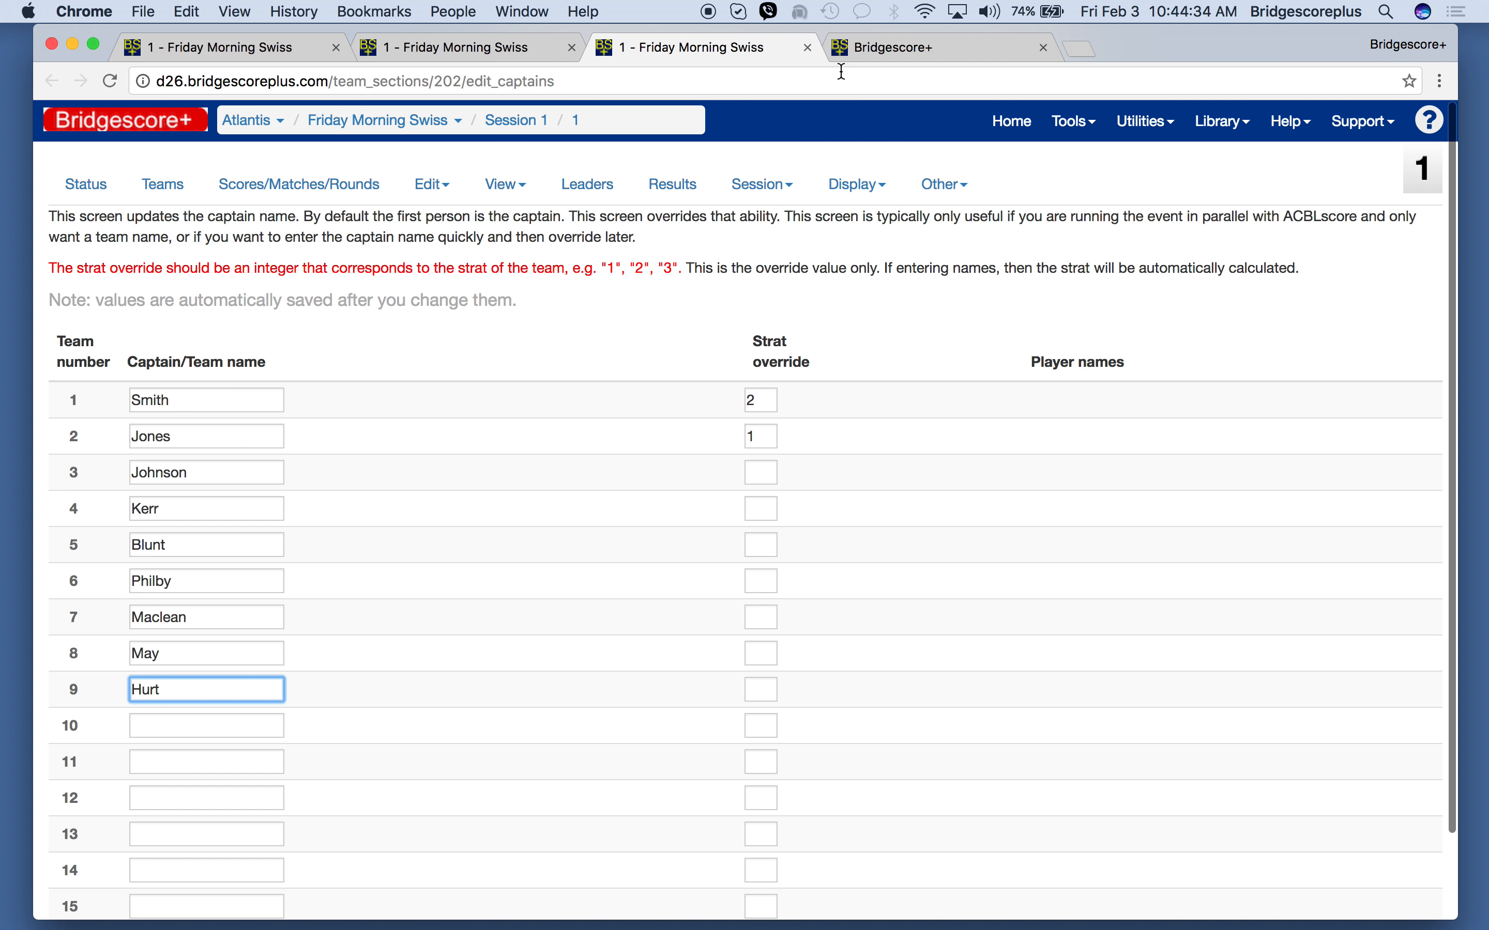
click(905, 57)
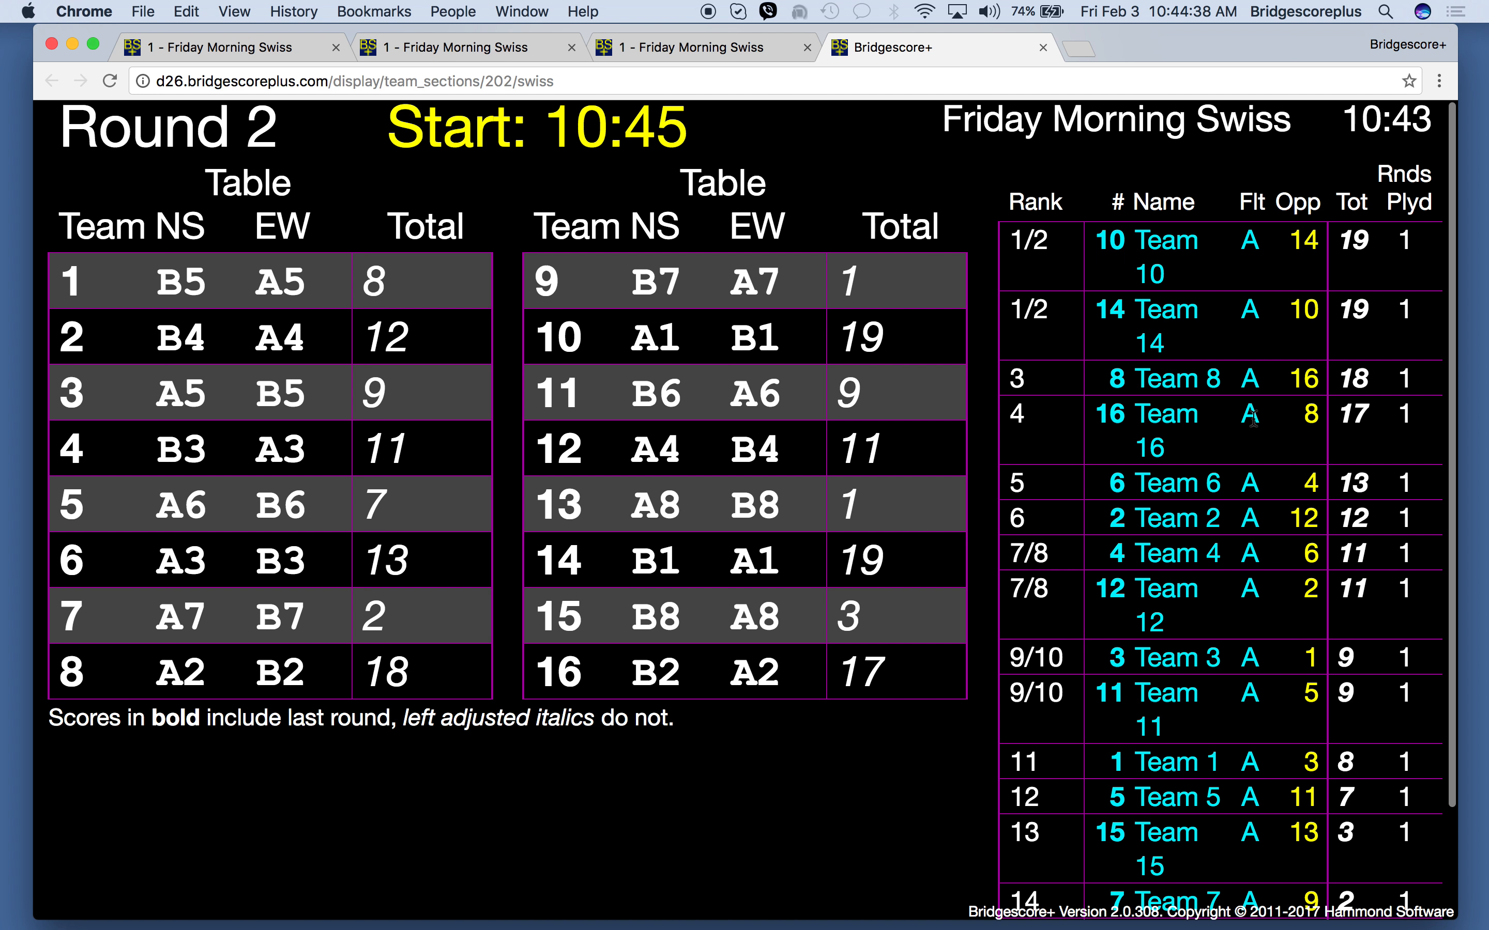
click(689, 56)
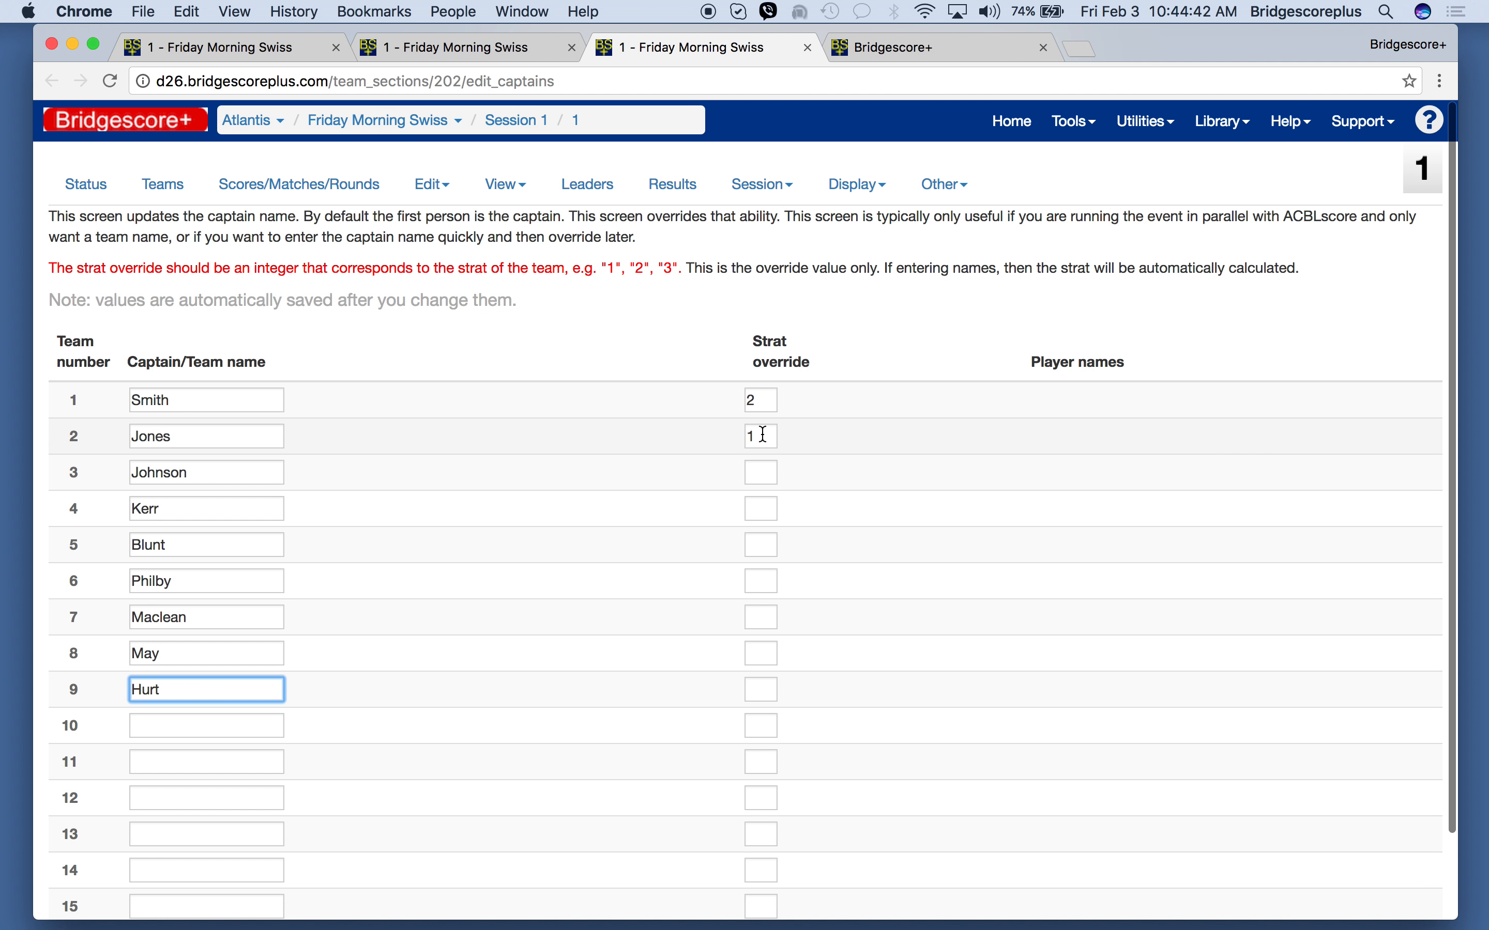
- Set the strat override to 3 for teams 4, 5 and 6, and check the standings on the Swiss display
click(765, 507)
text(3)
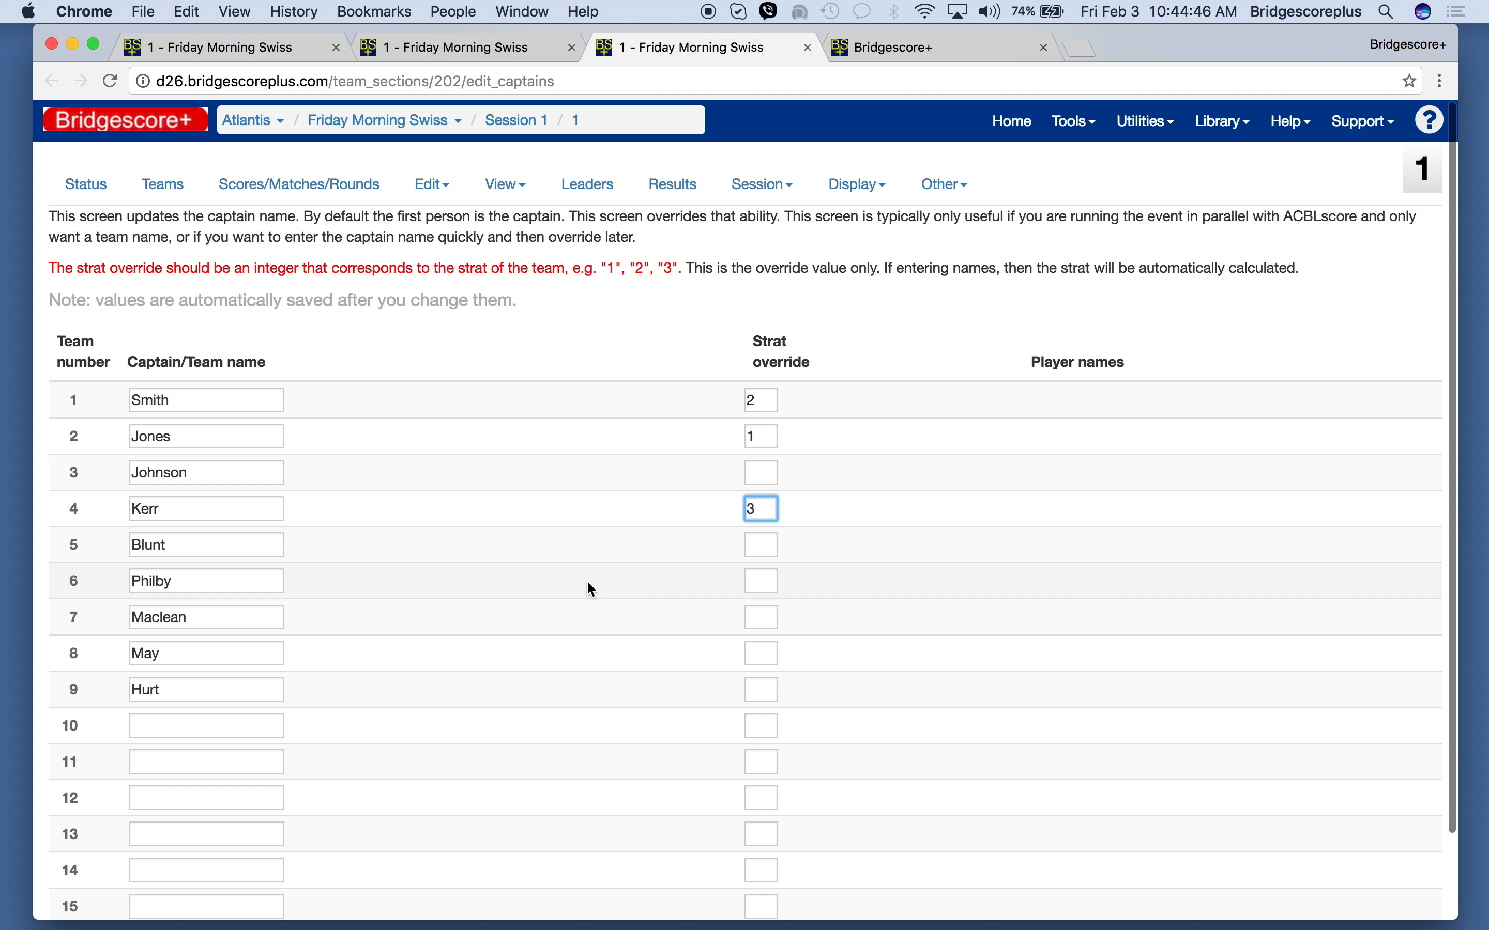
click(762, 547)
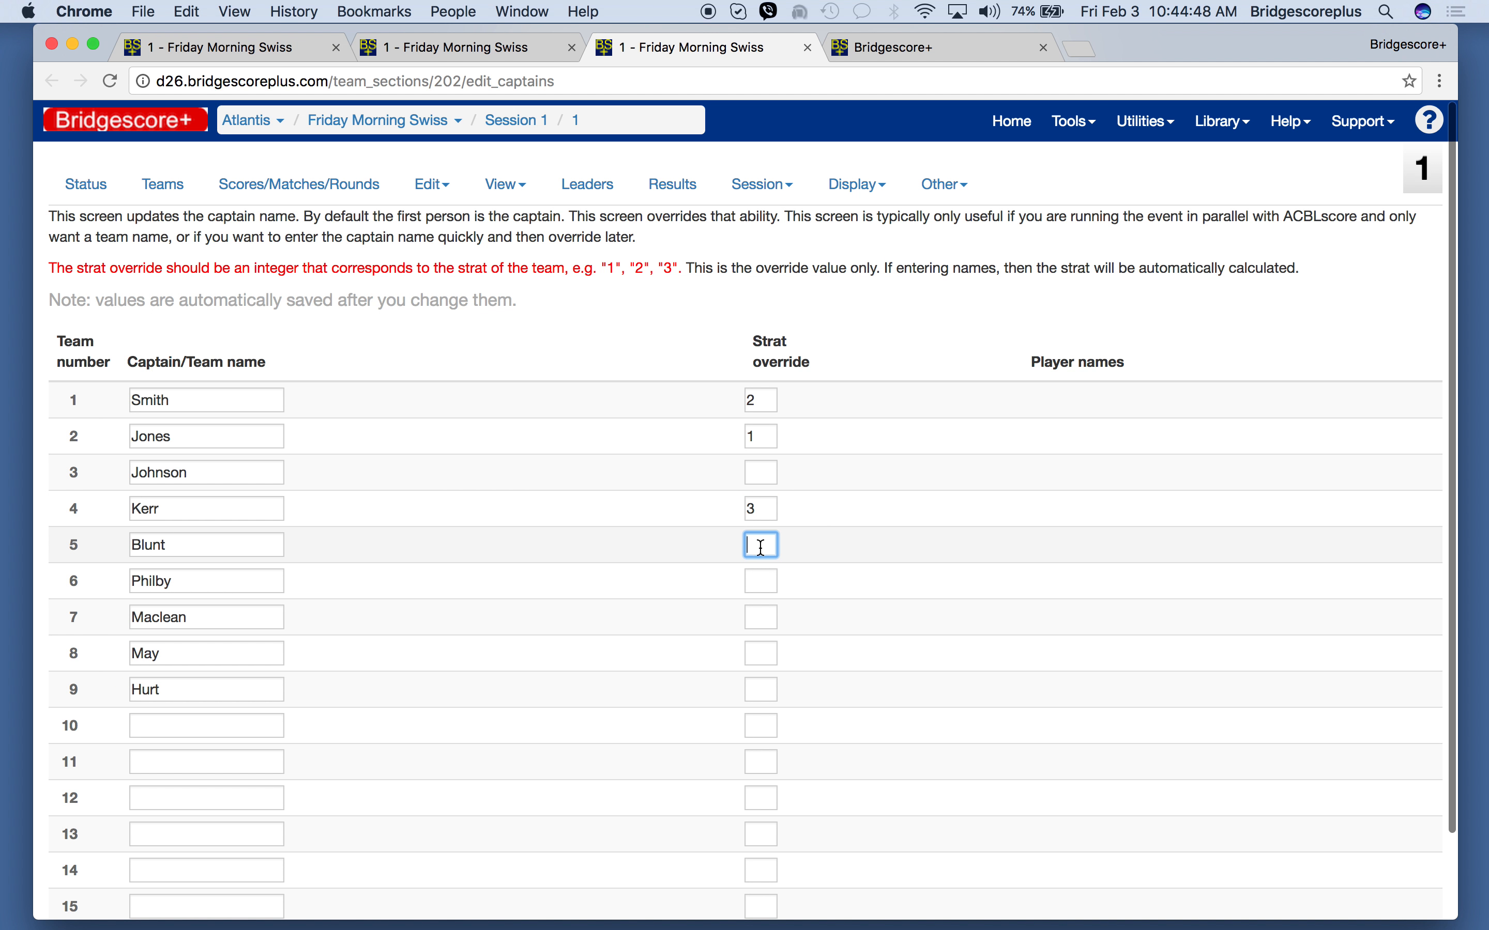
text(3)
click(753, 583)
text(3)
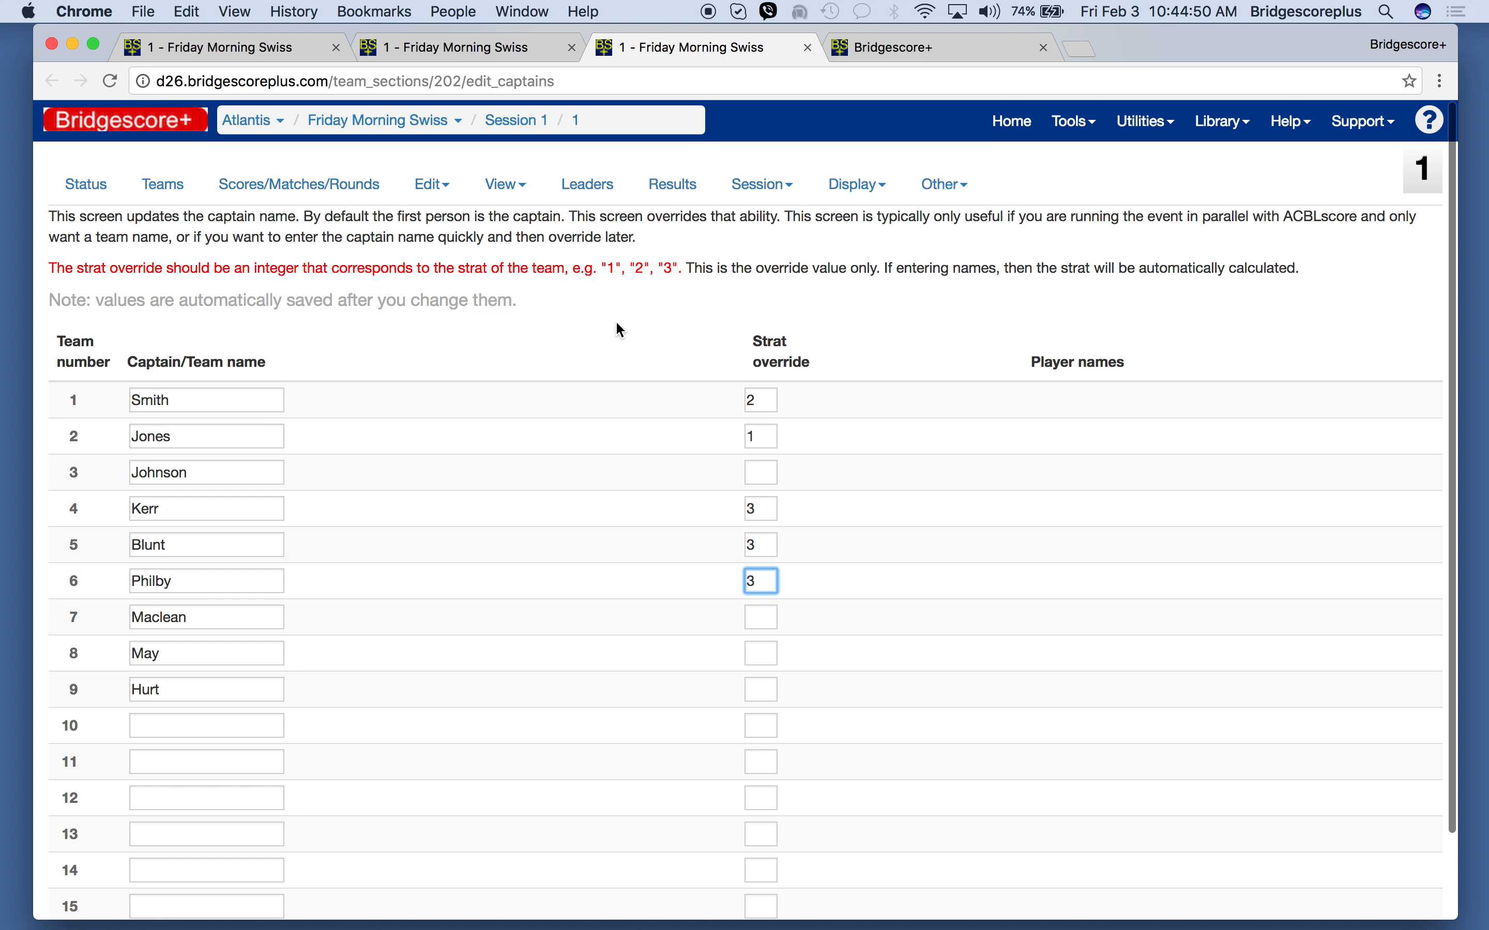
click(889, 48)
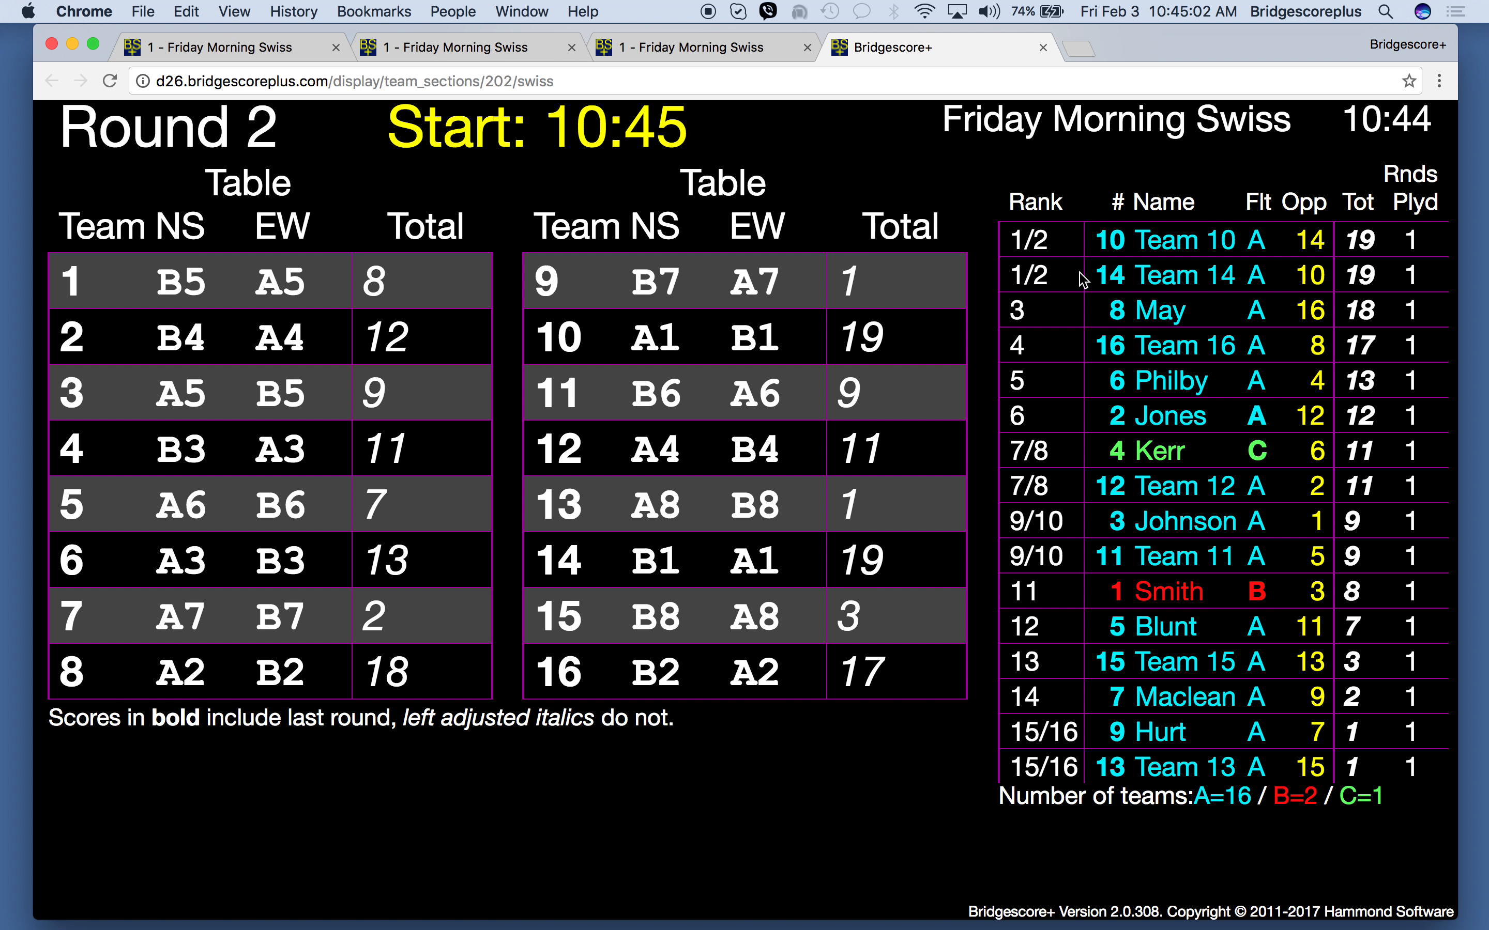
click(712, 58)
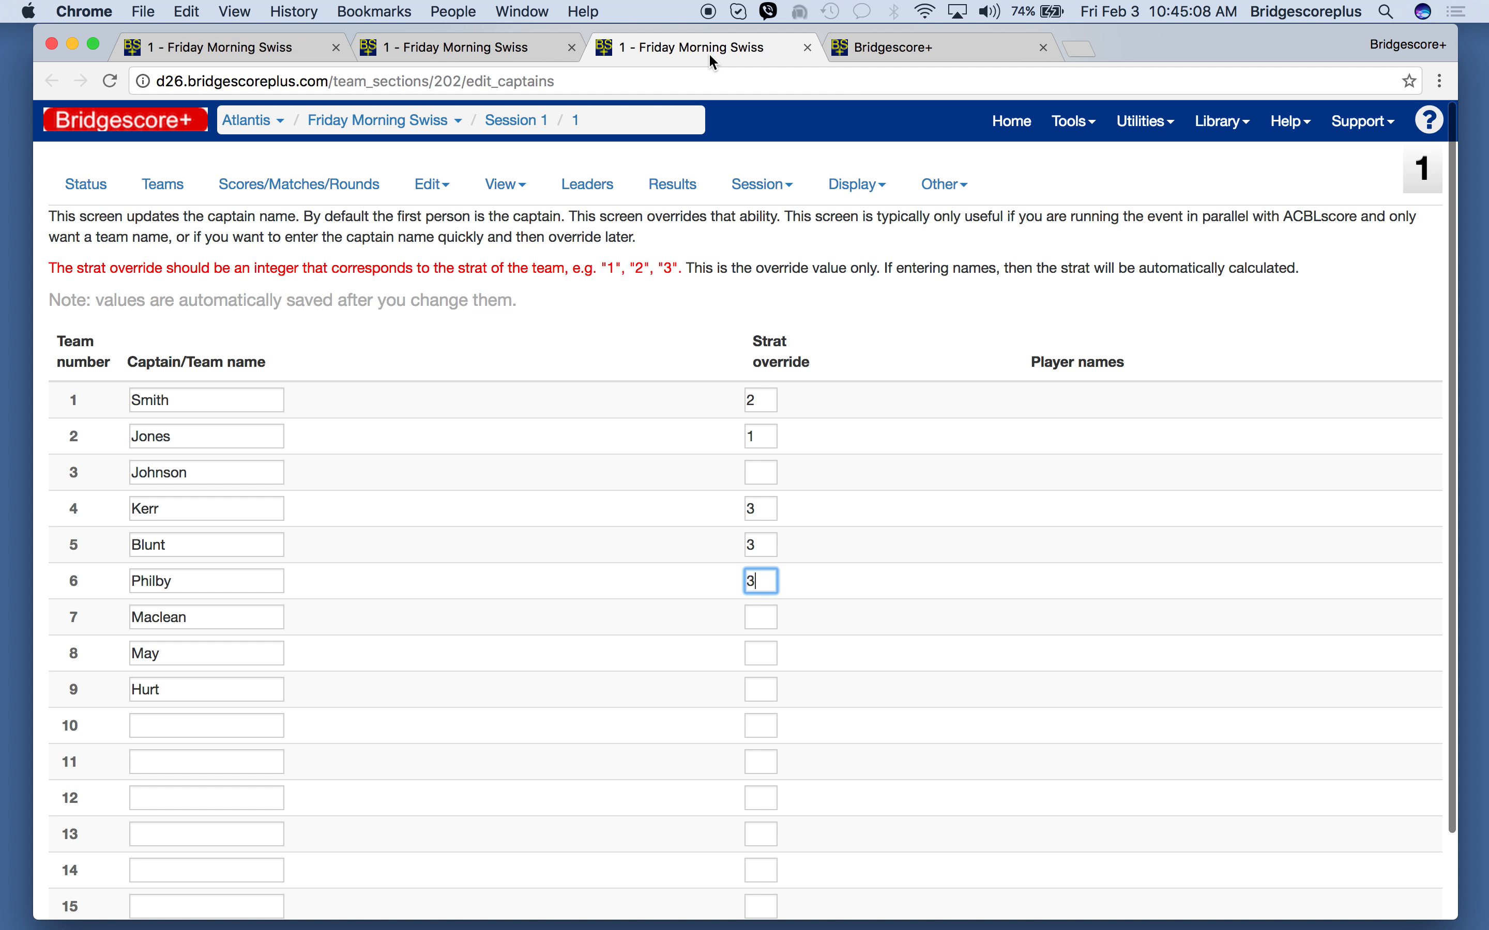
- Set the strat override to 3 for teams 12 and 13, and to 2 for team 11
scroll(502, 492, down, 3)
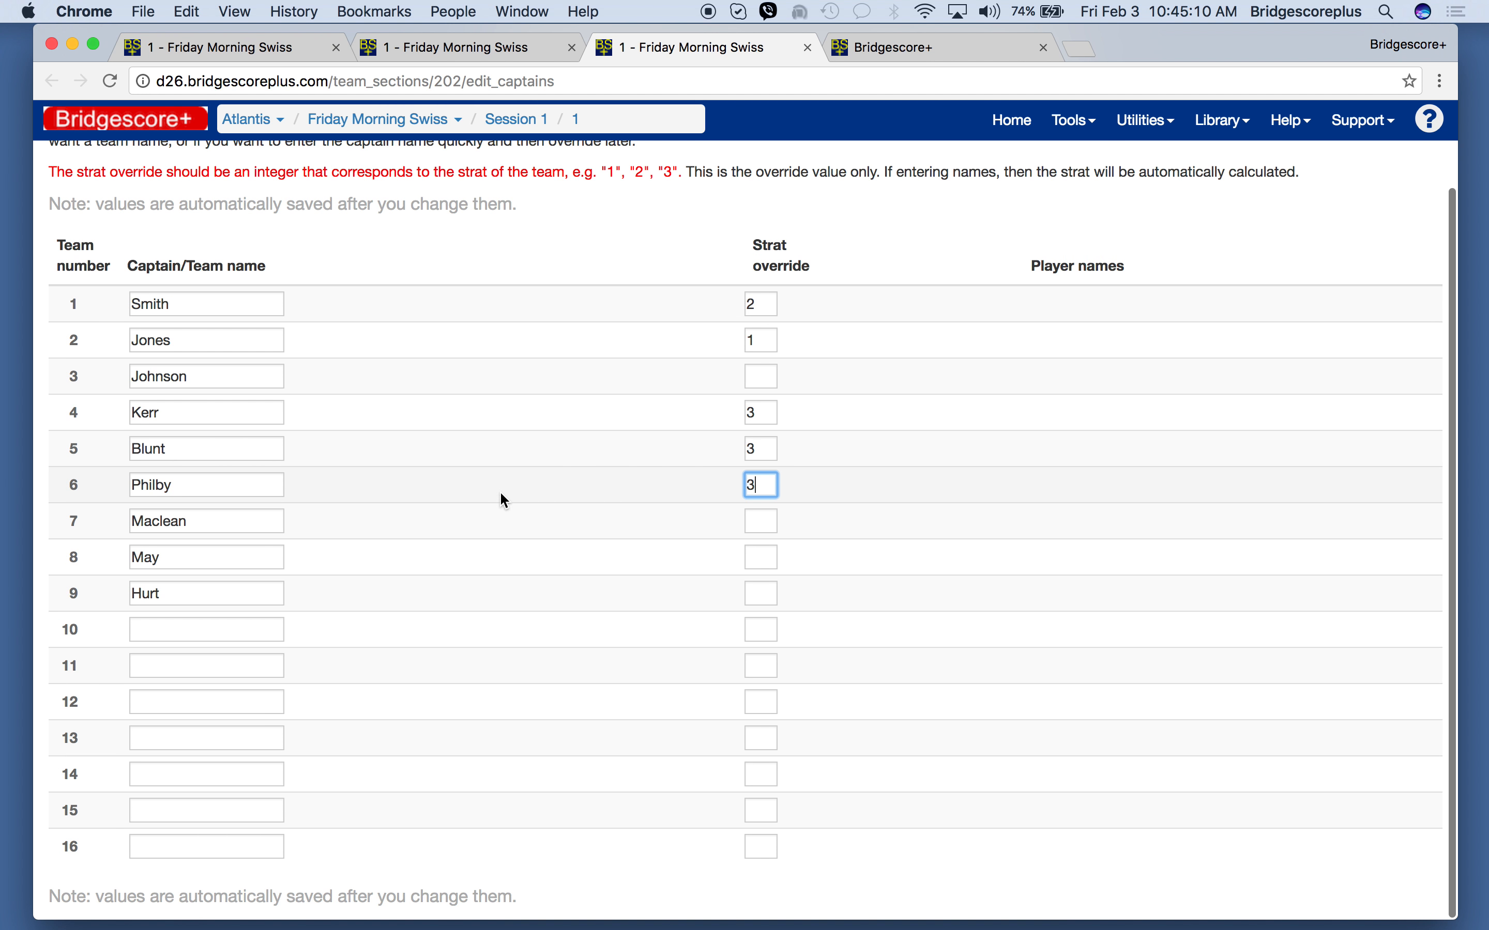
click(763, 703)
text(3)
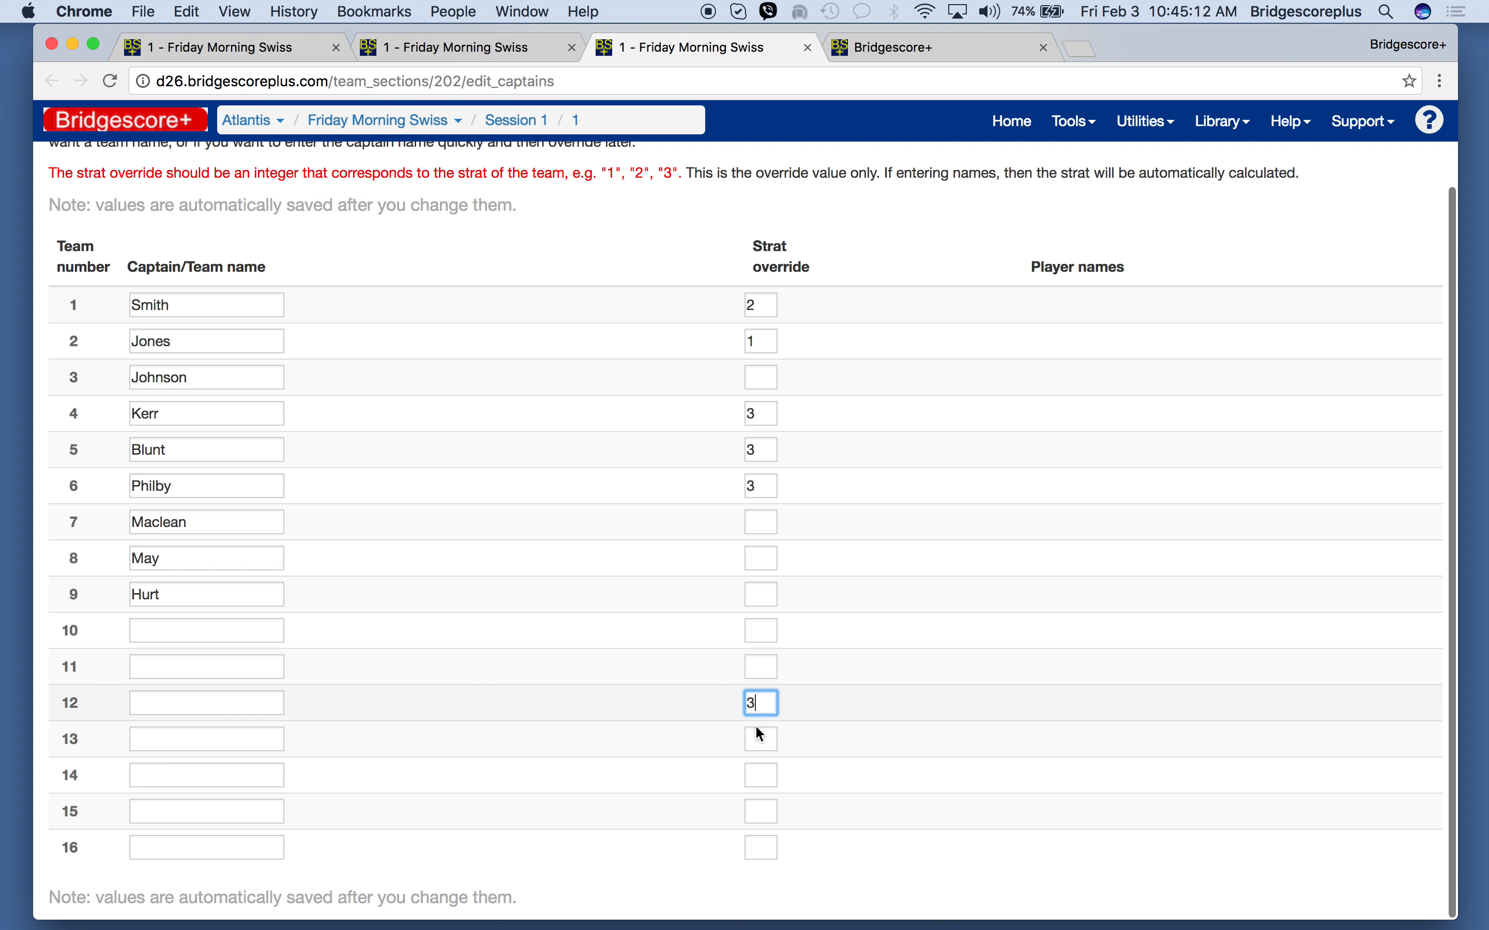
click(762, 739)
text(3)
click(762, 666)
text(2)
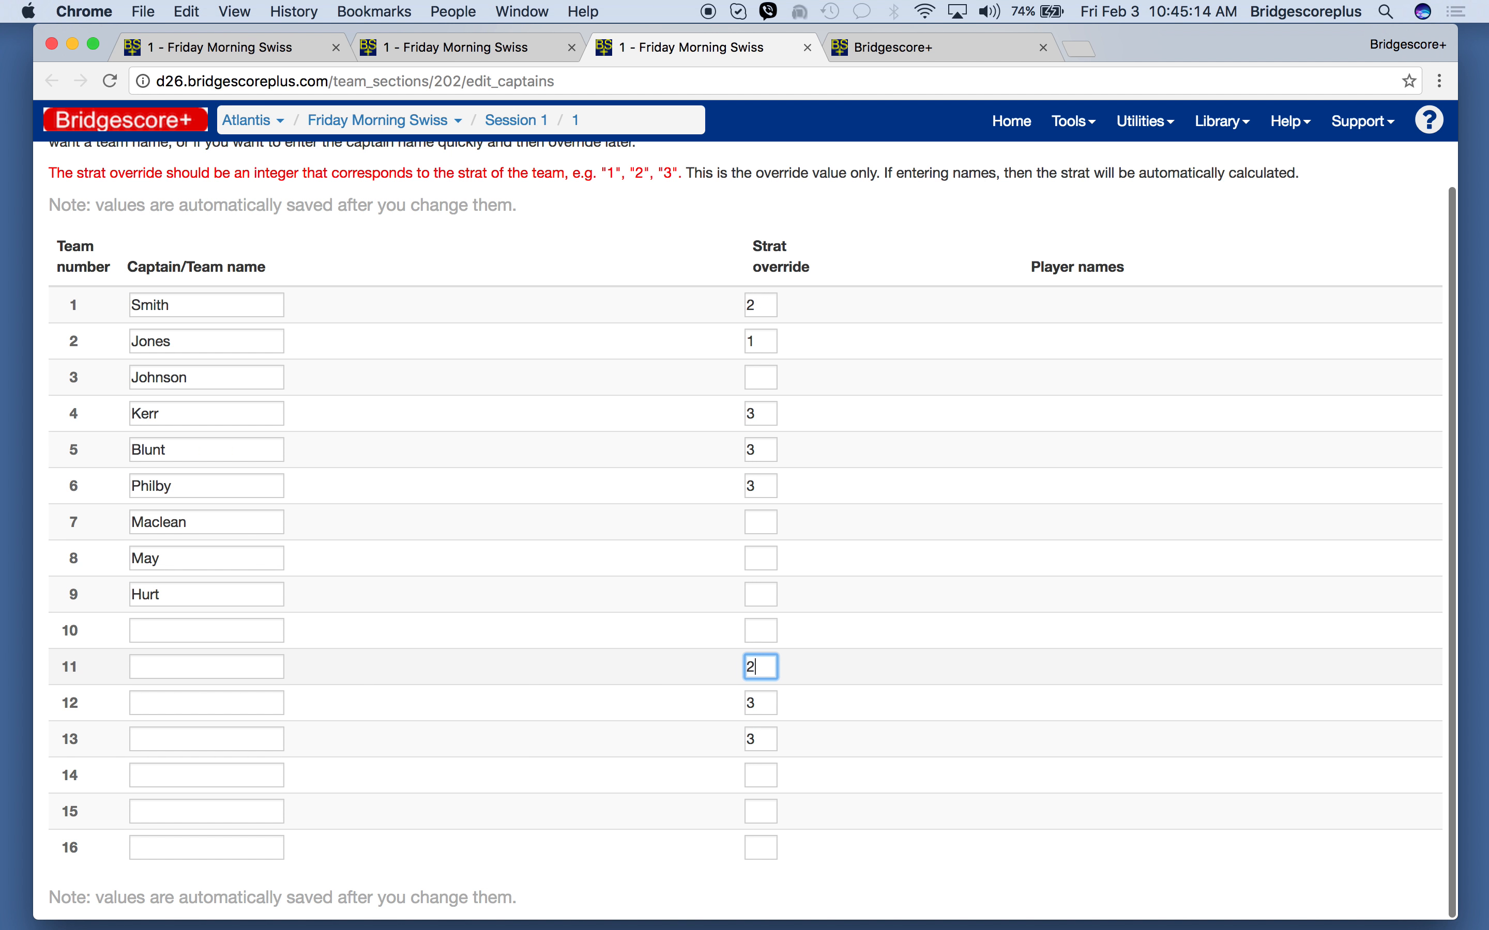
- Set the strat override to 3 for teams 10 and 14, and check the standings on the Swiss display
click(761, 631)
text(3)
click(767, 776)
text(4)
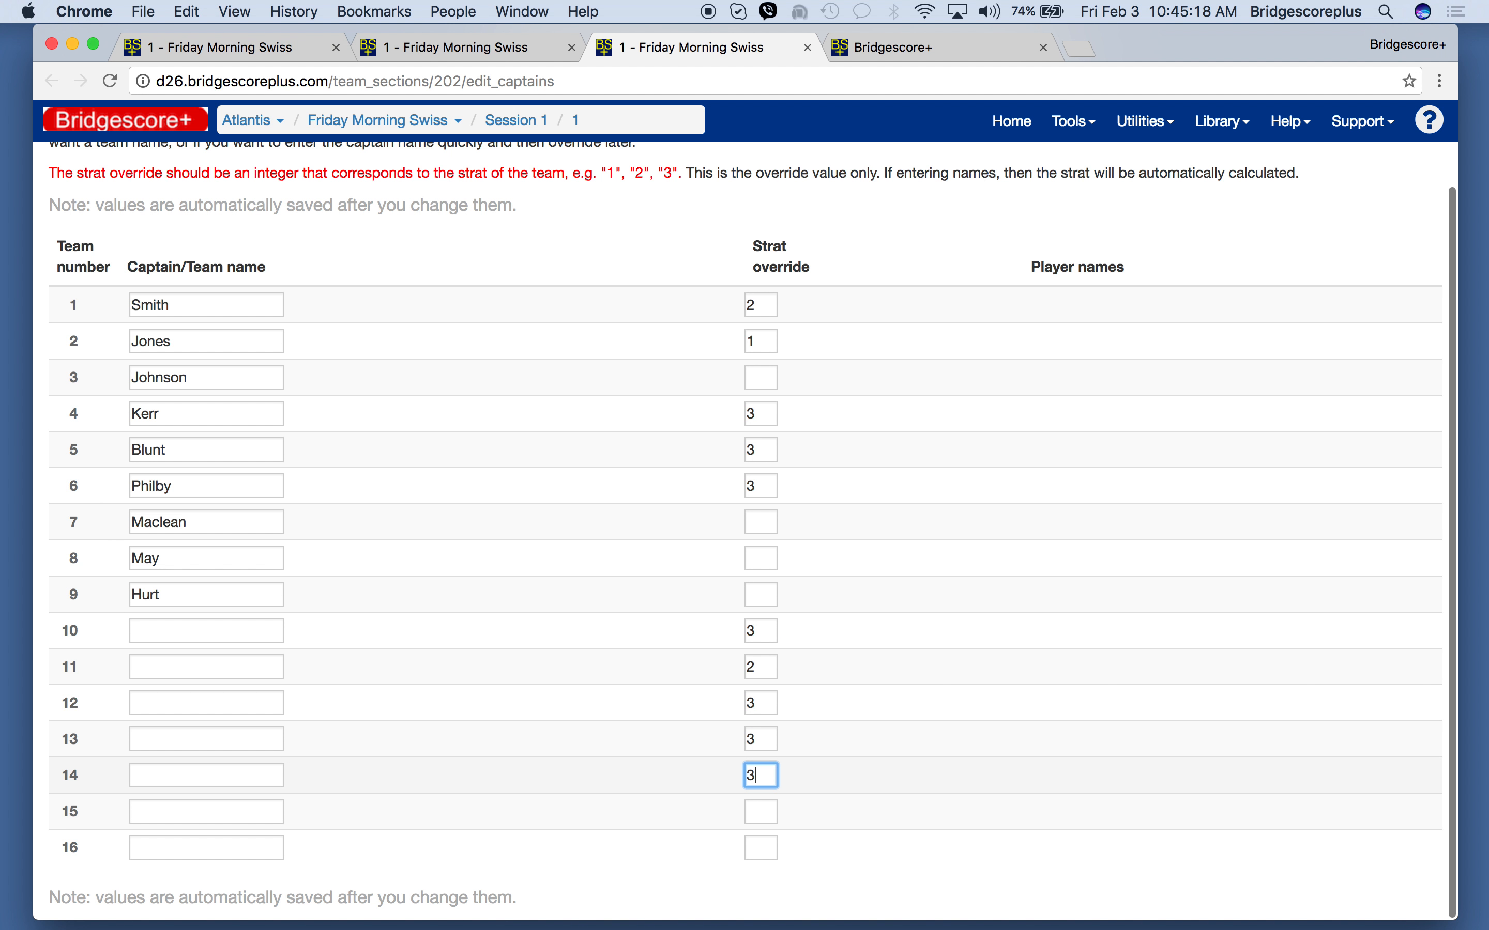
click(922, 58)
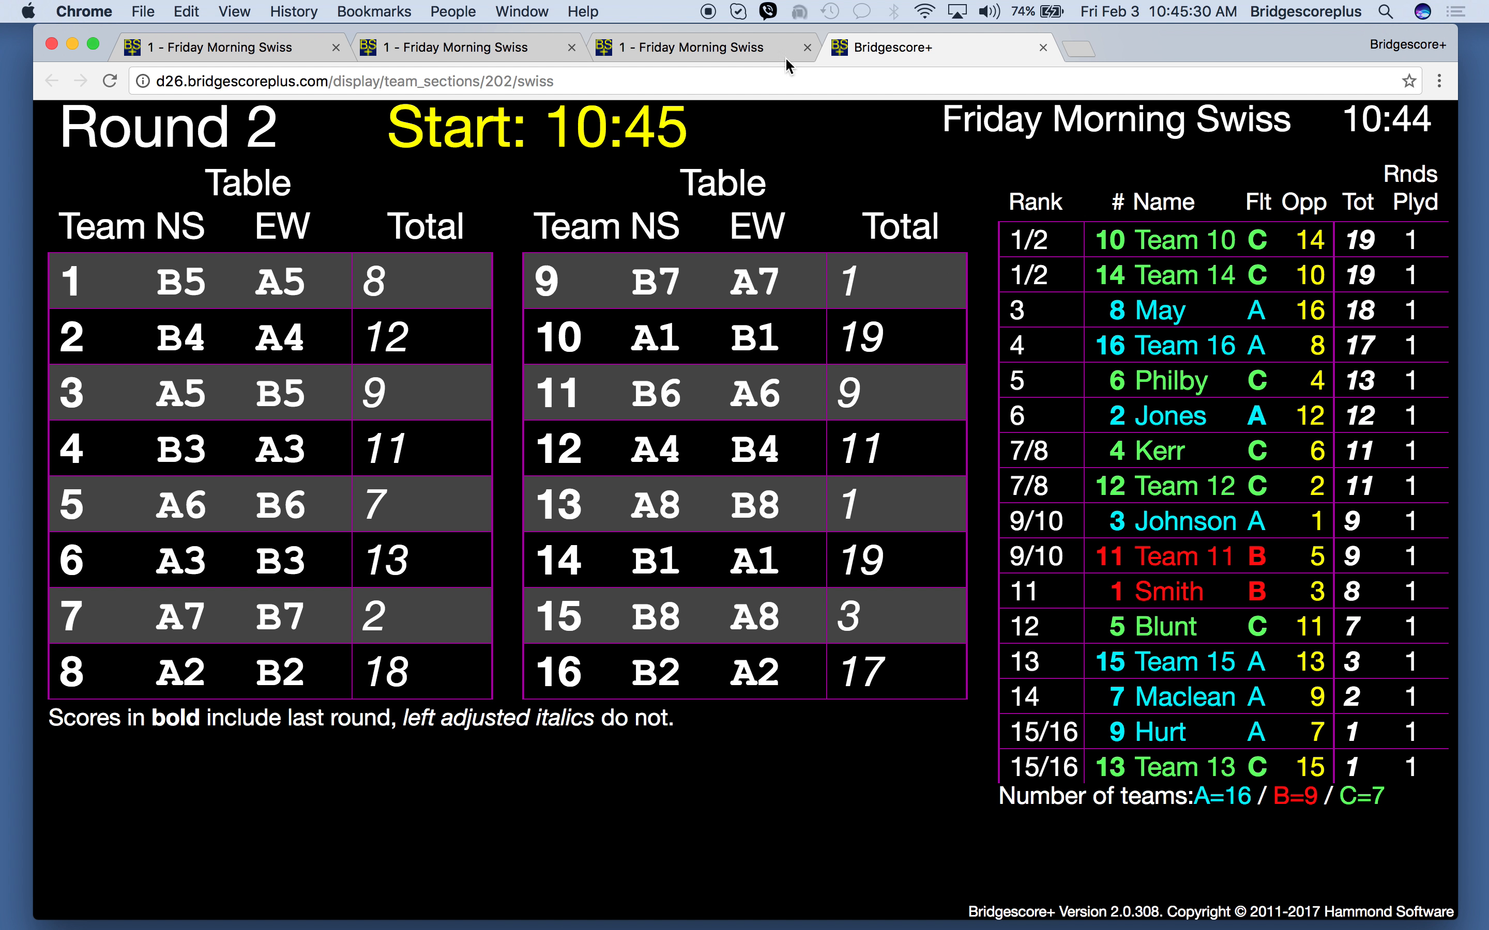
click(672, 49)
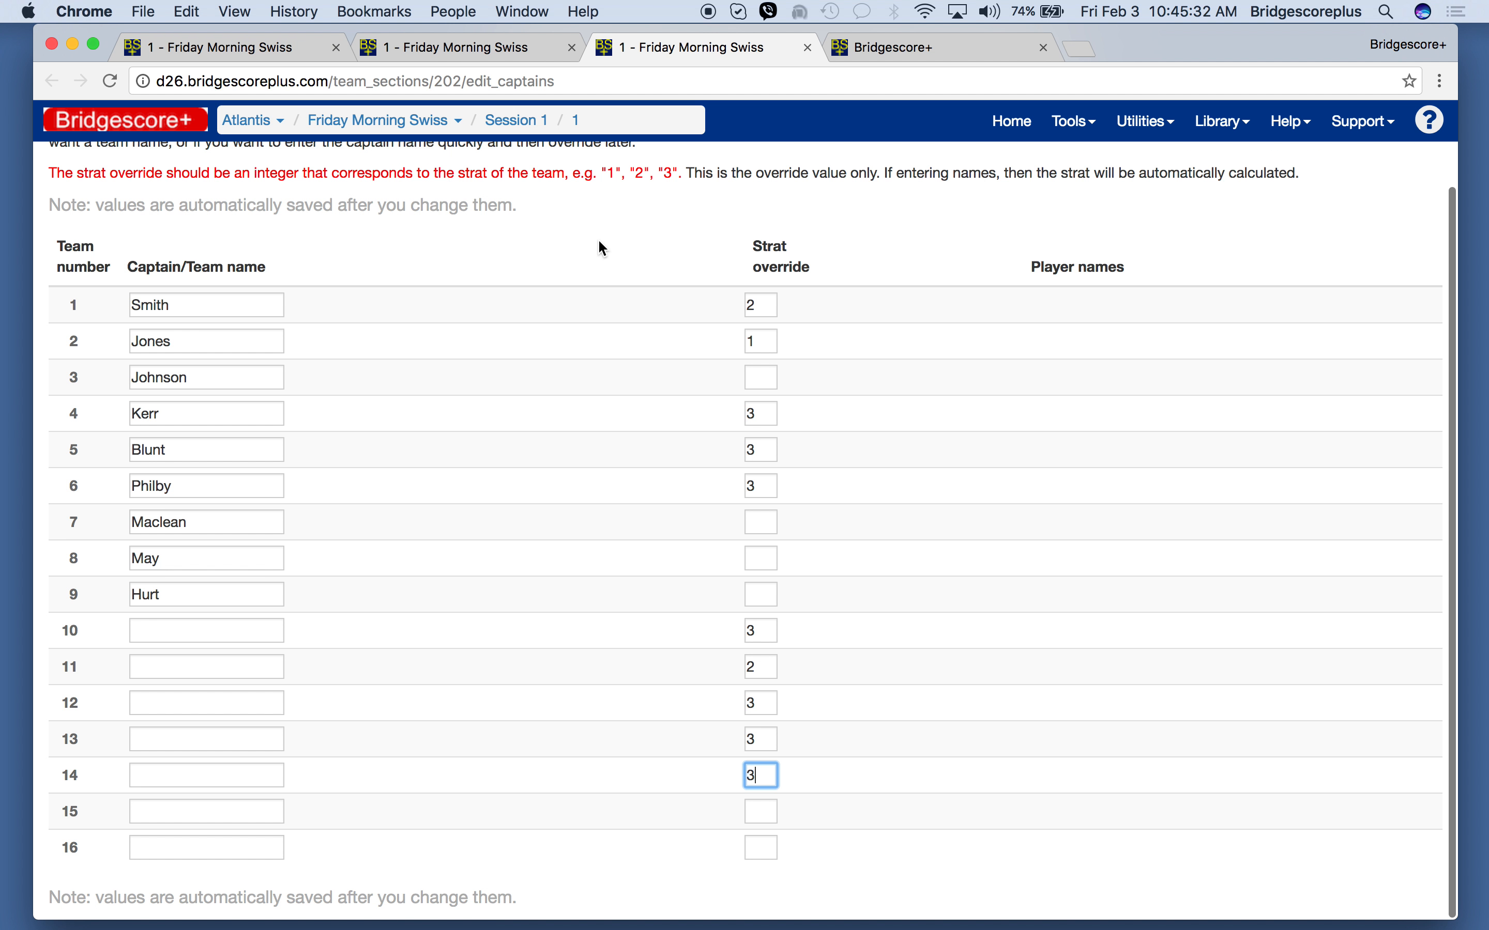
- Return to the round 2 scores tab and score team 3 as beating team 1 by 4 IMPs
scroll(598, 242, up, 3)
click(357, 55)
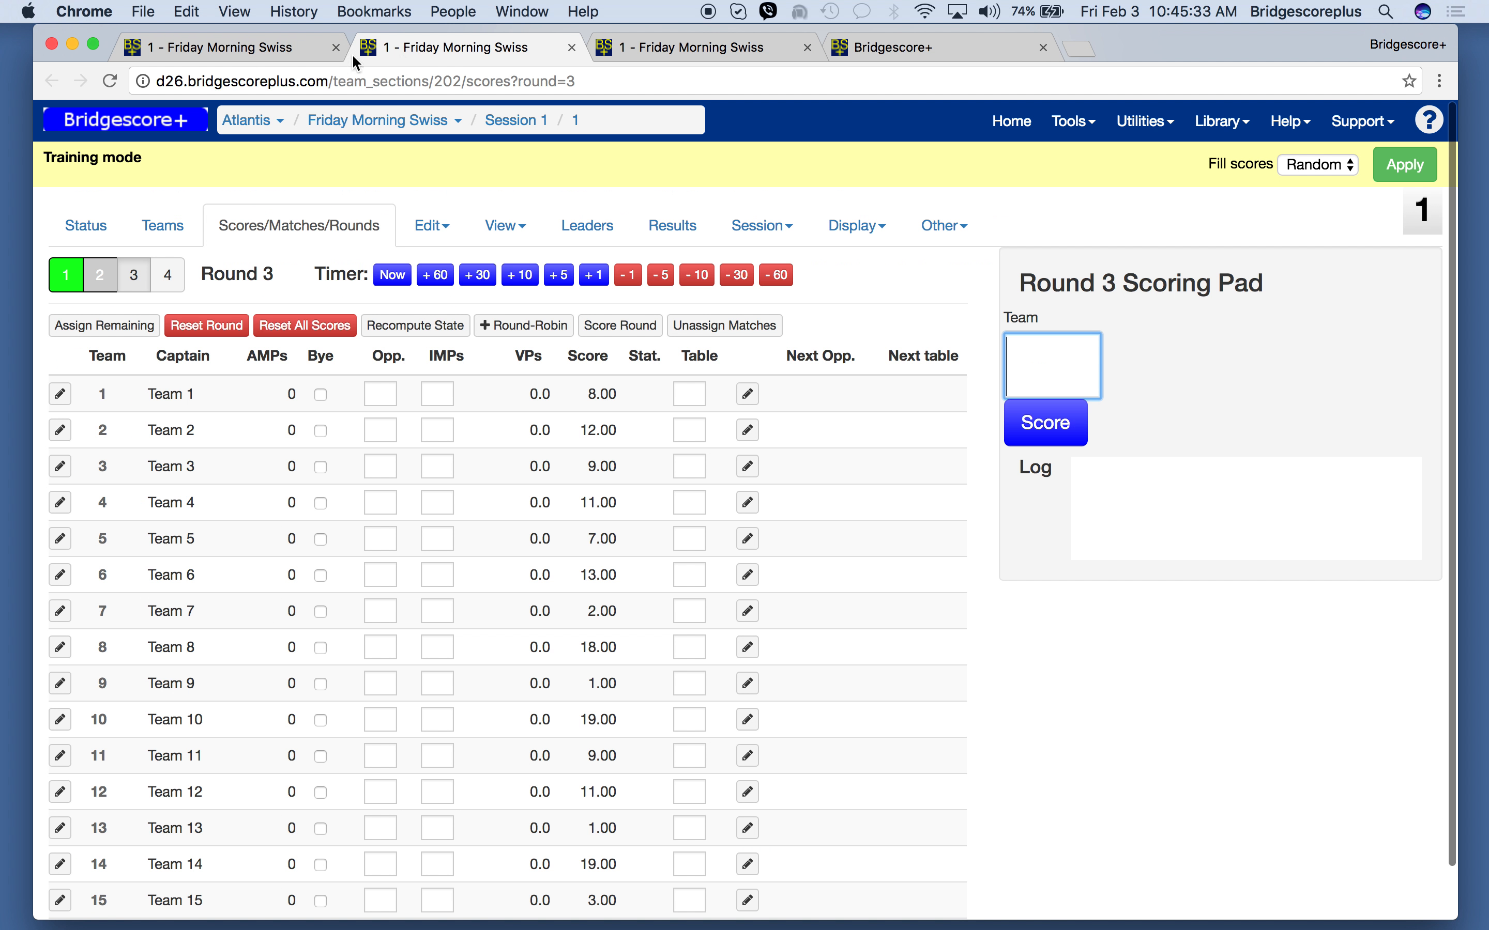
click(231, 52)
click(261, 206)
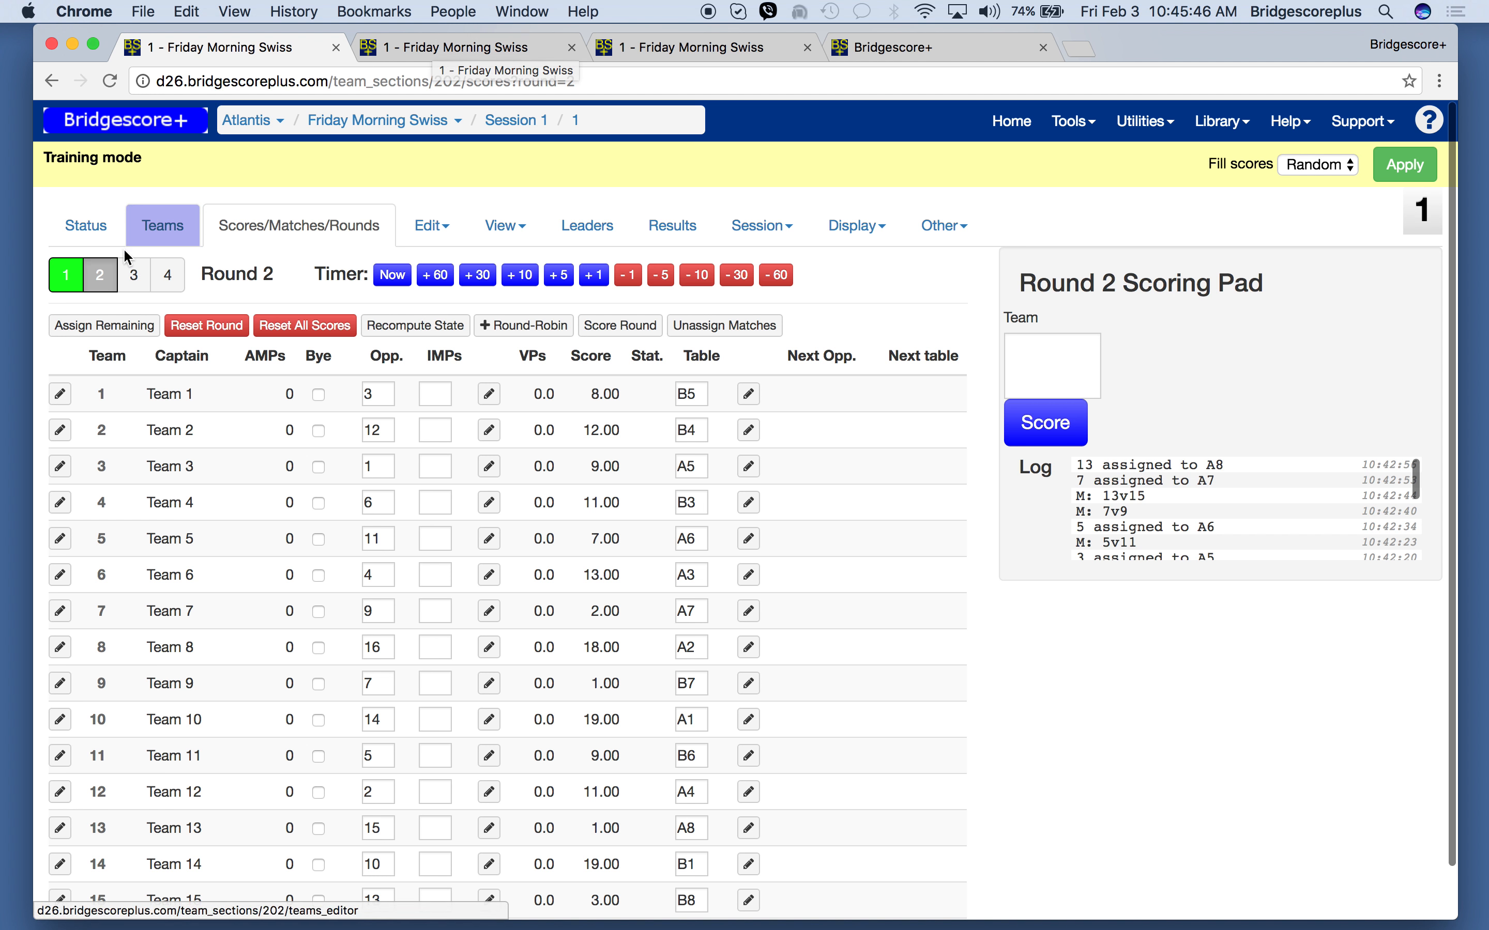
scroll(283, 538, down, 2)
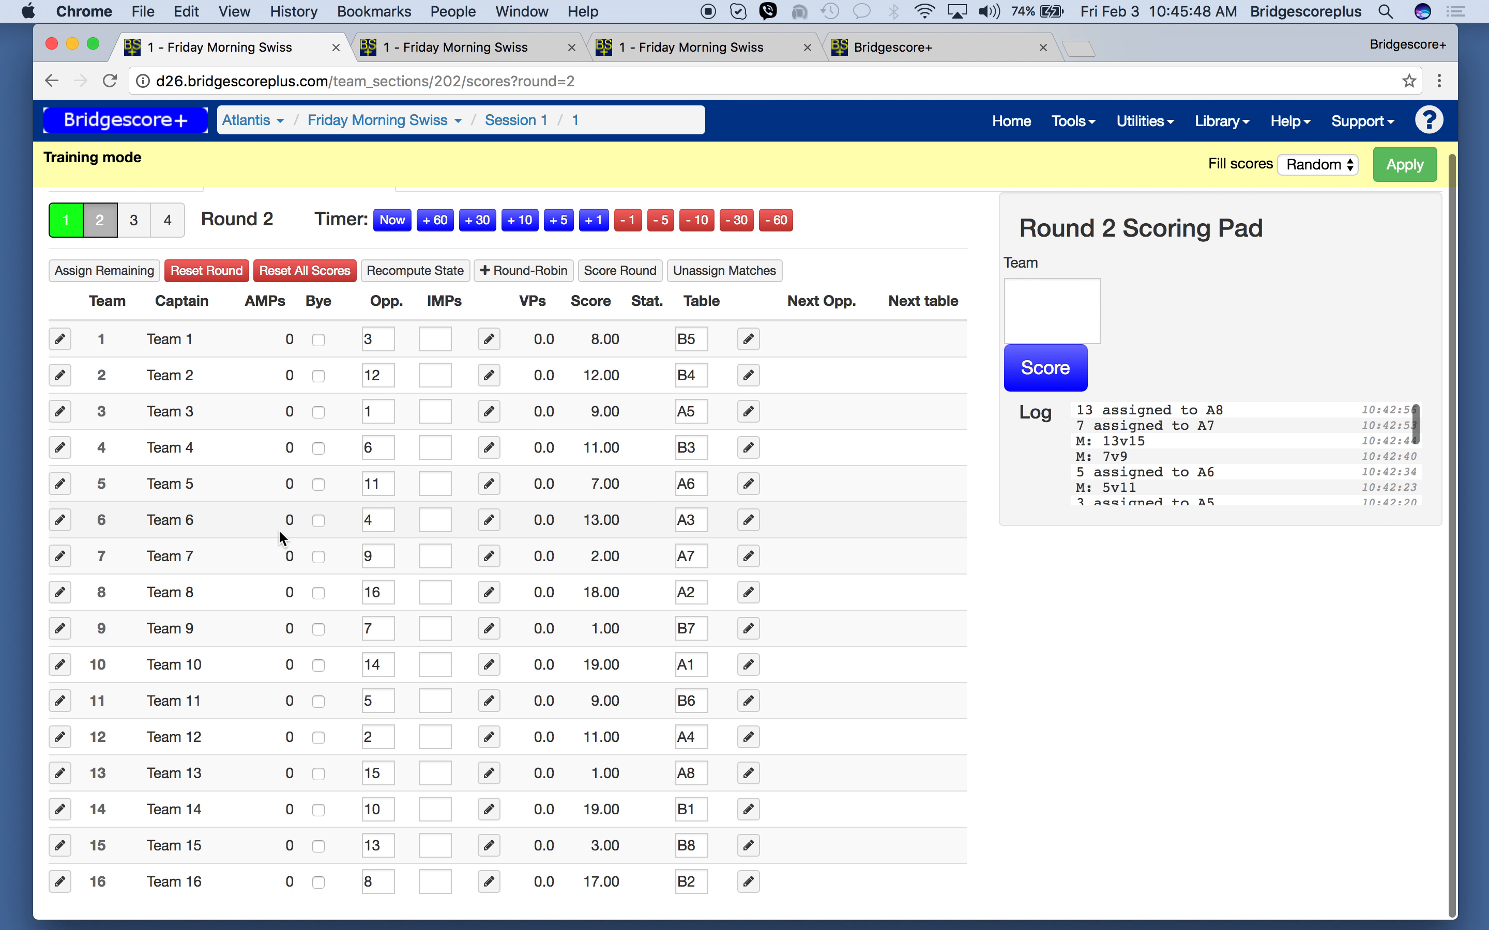
click(1042, 325)
text(3)
key(Return)
text(4)
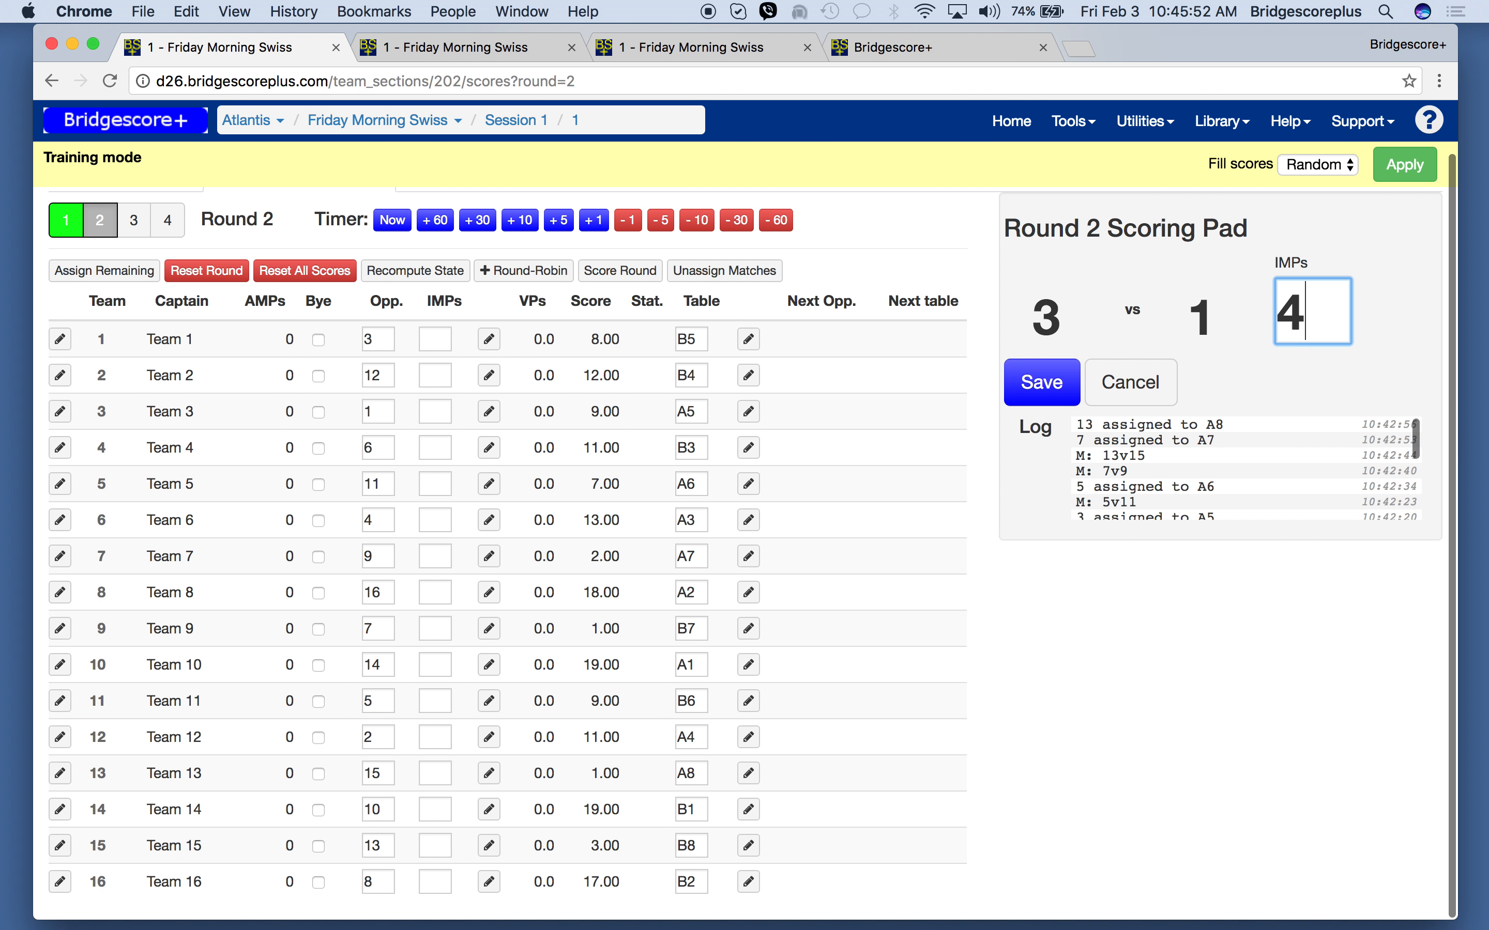
key(Return)
- Score round 2 wins of 1 IMP for team 5 and 8 IMPs for team 6
text(5)
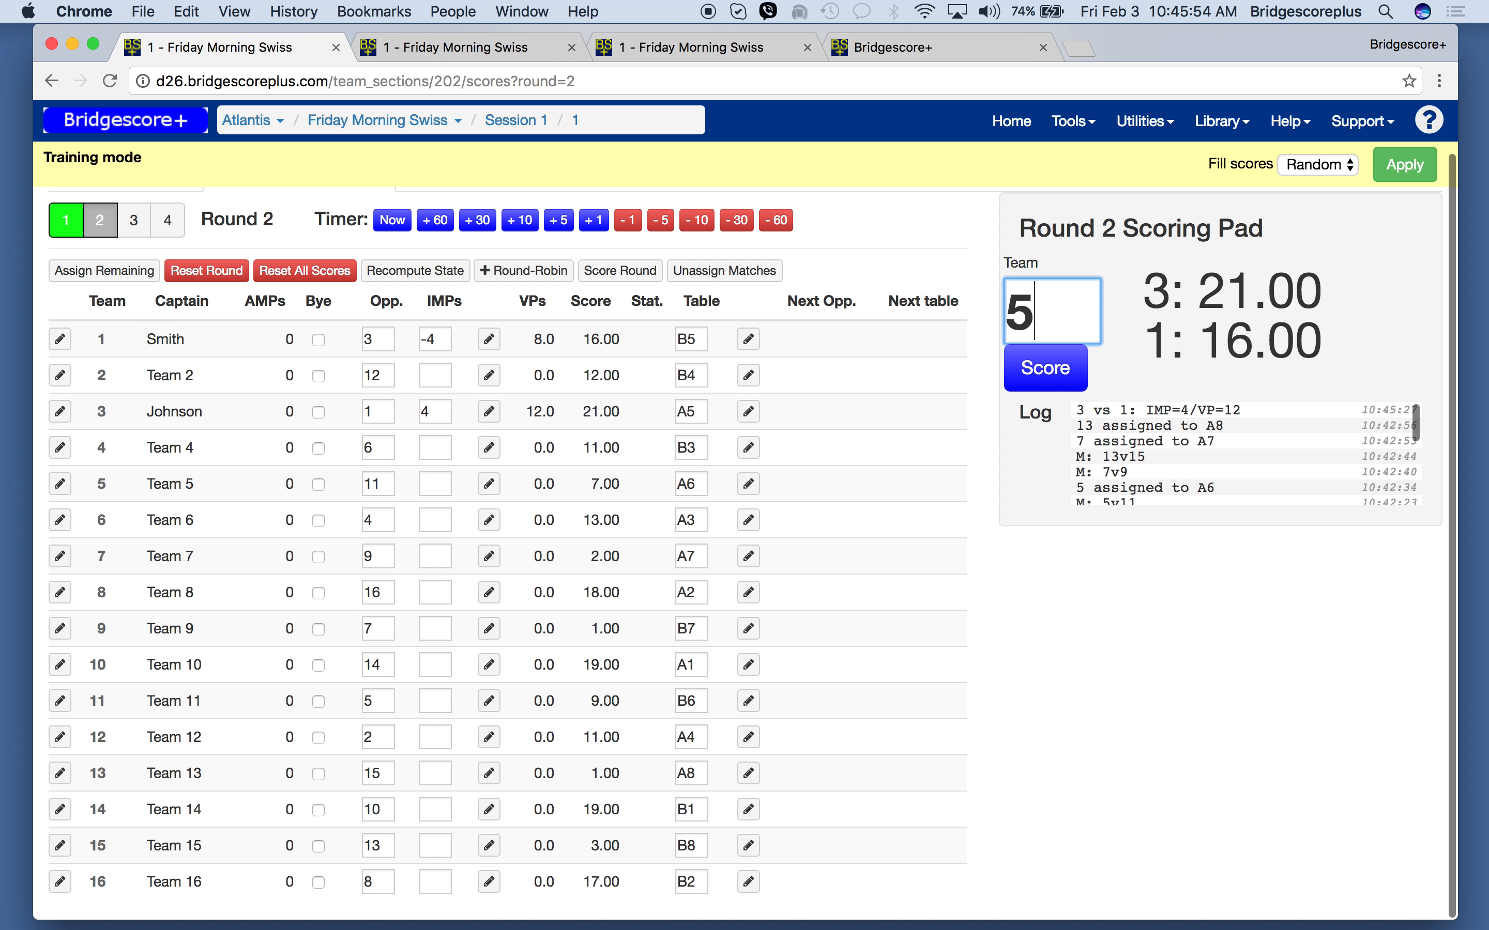
key(Return)
text(1)
key(Return)
text(6)
key(Return)
text(8)
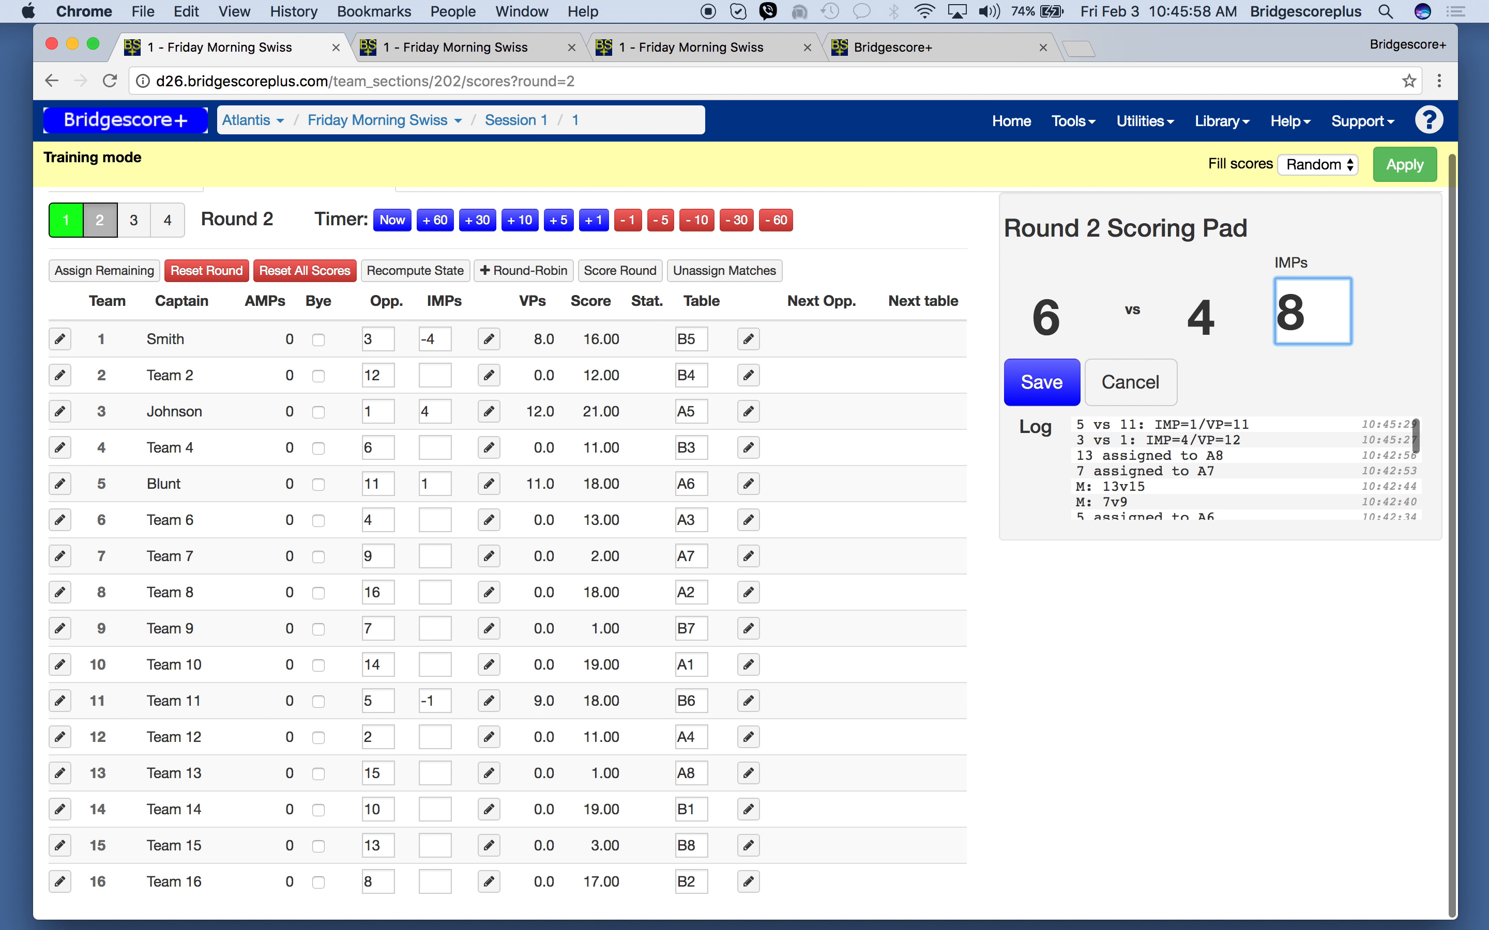
key(Return)
- Score a round 2 win of 77 IMPs for team 7 over team 9
text(7)
key(Return)
text(77)
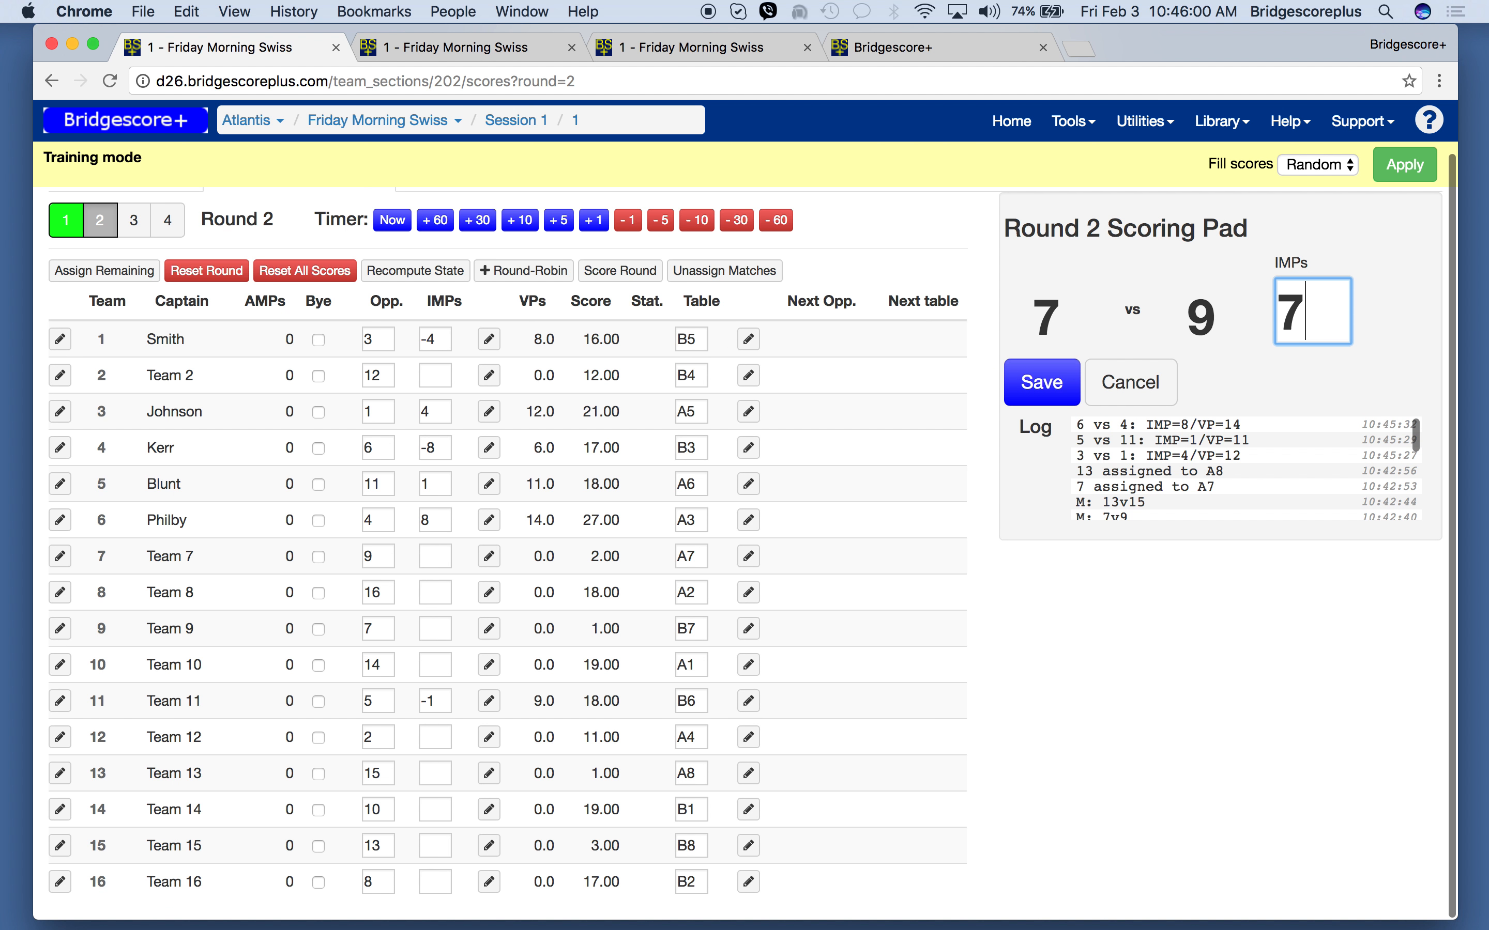
key(Return)
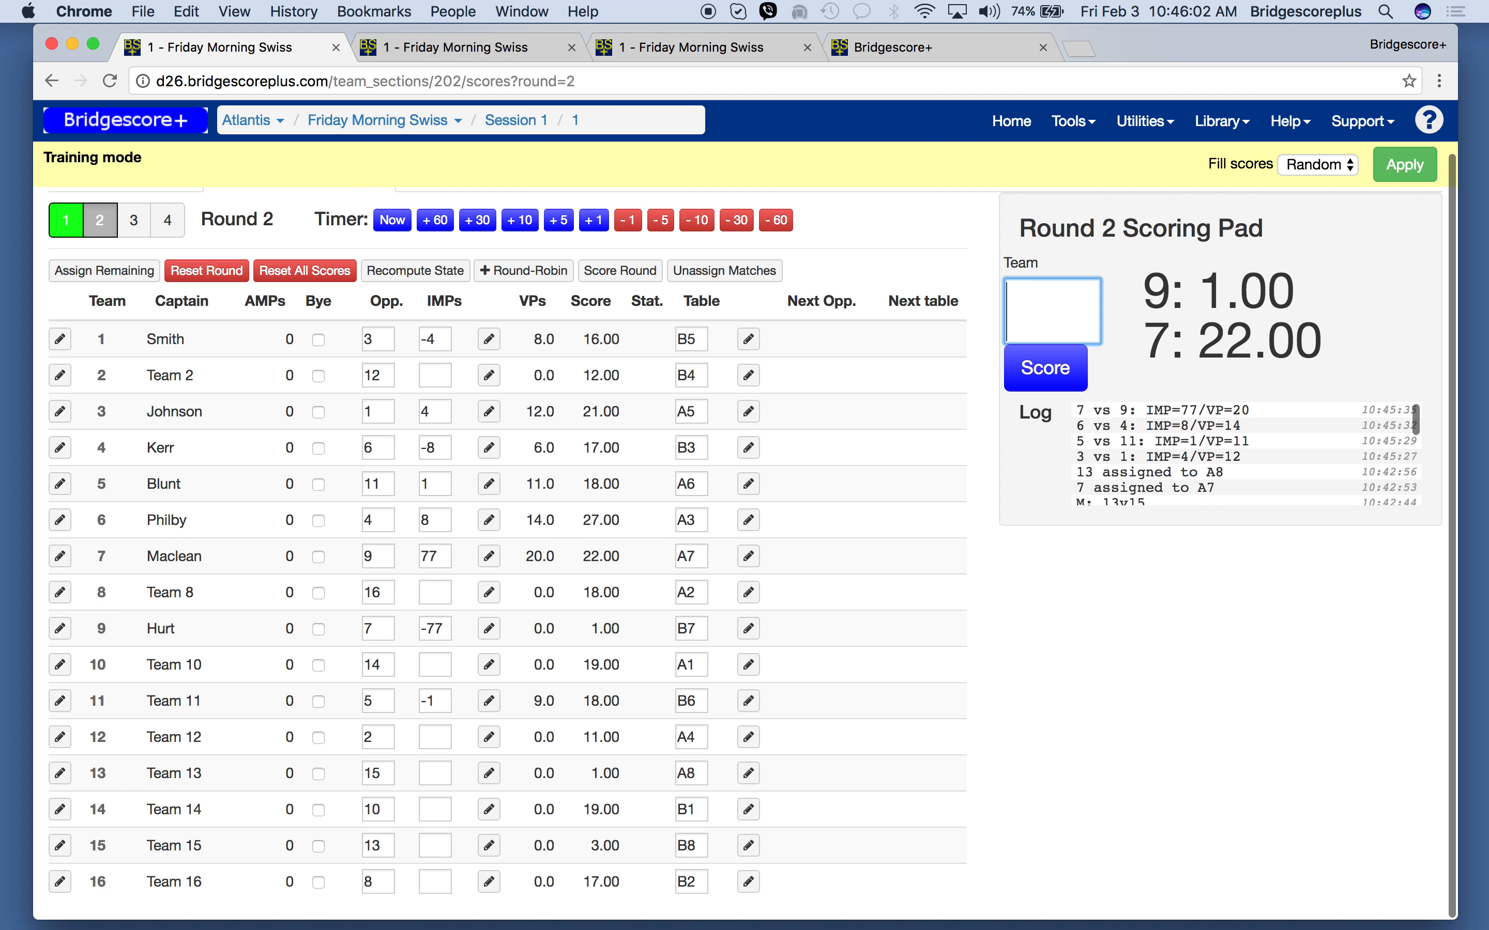
- Switch to the round 3 scores tab and reload it to refresh the captain names and scores
click(473, 50)
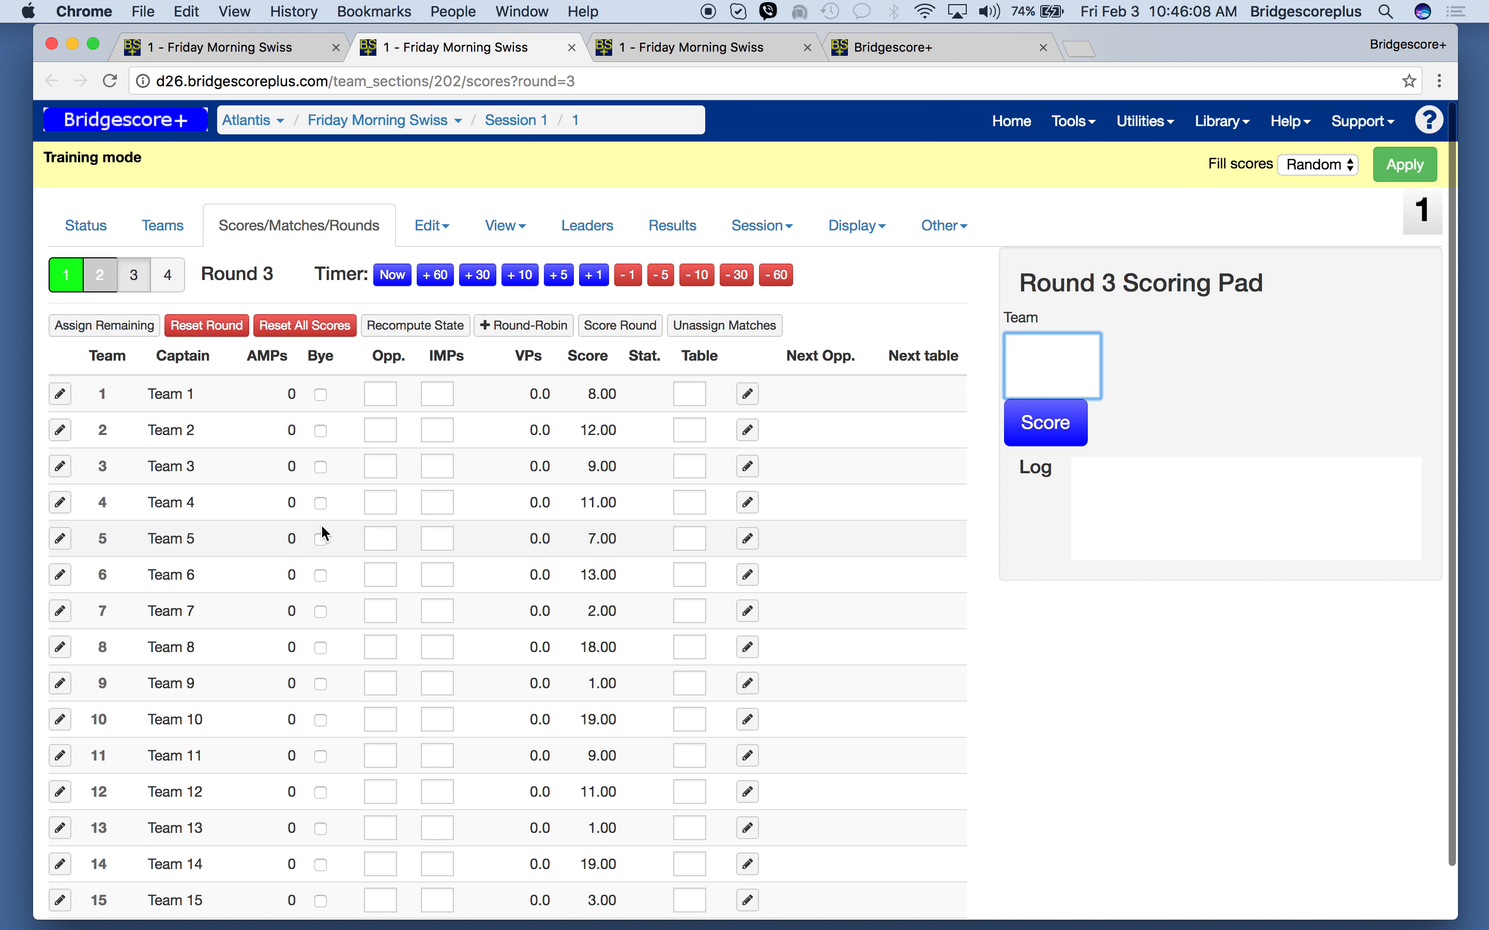
scroll(413, 612, down, 2)
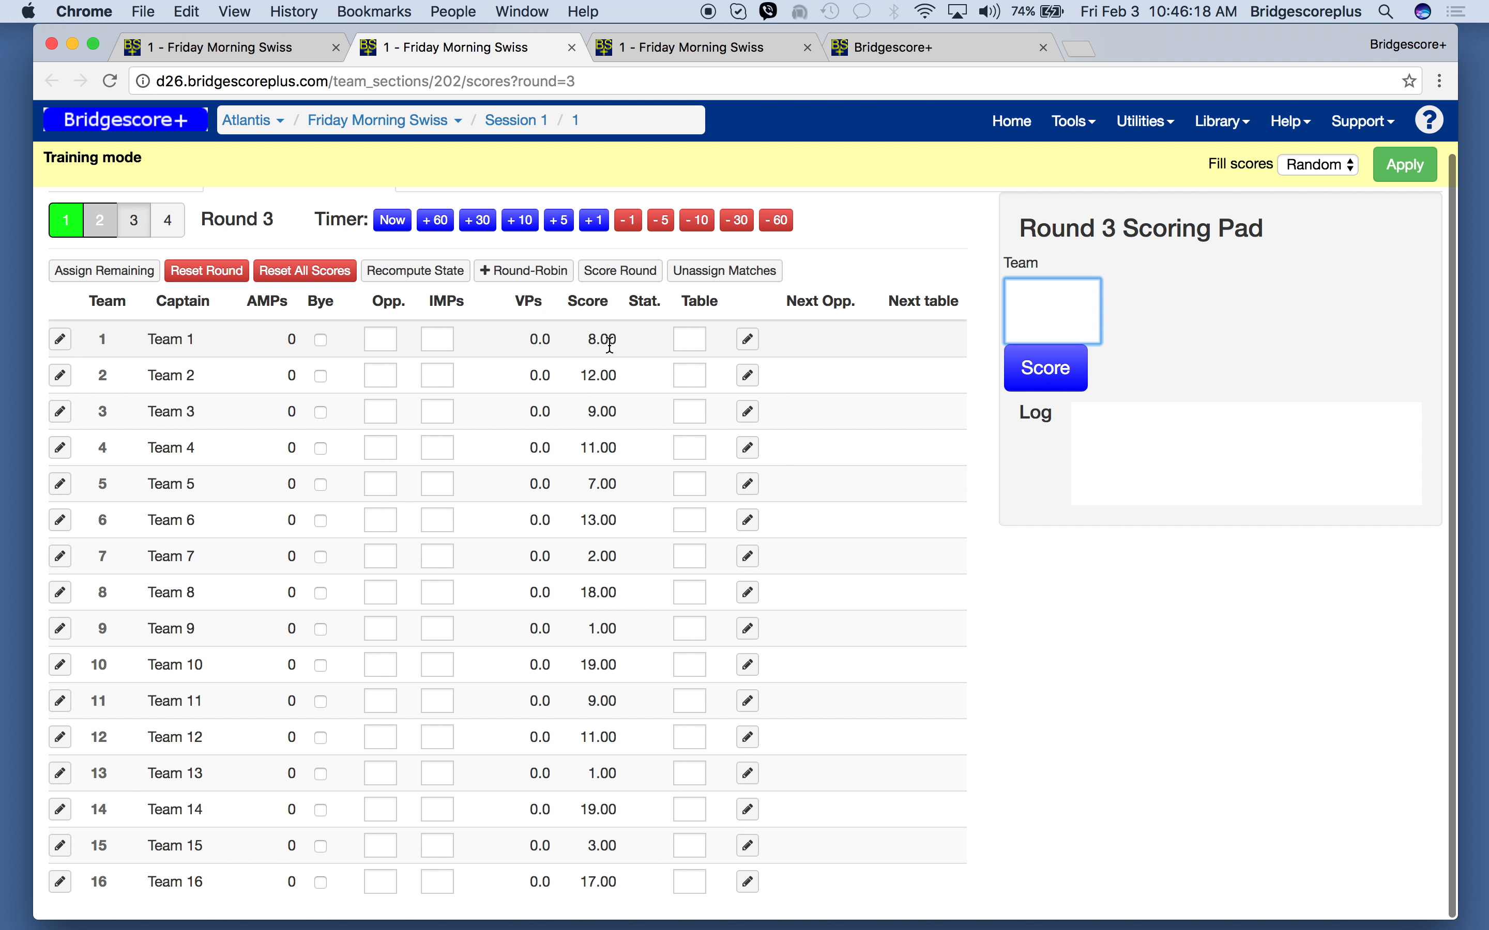
key(super+r)
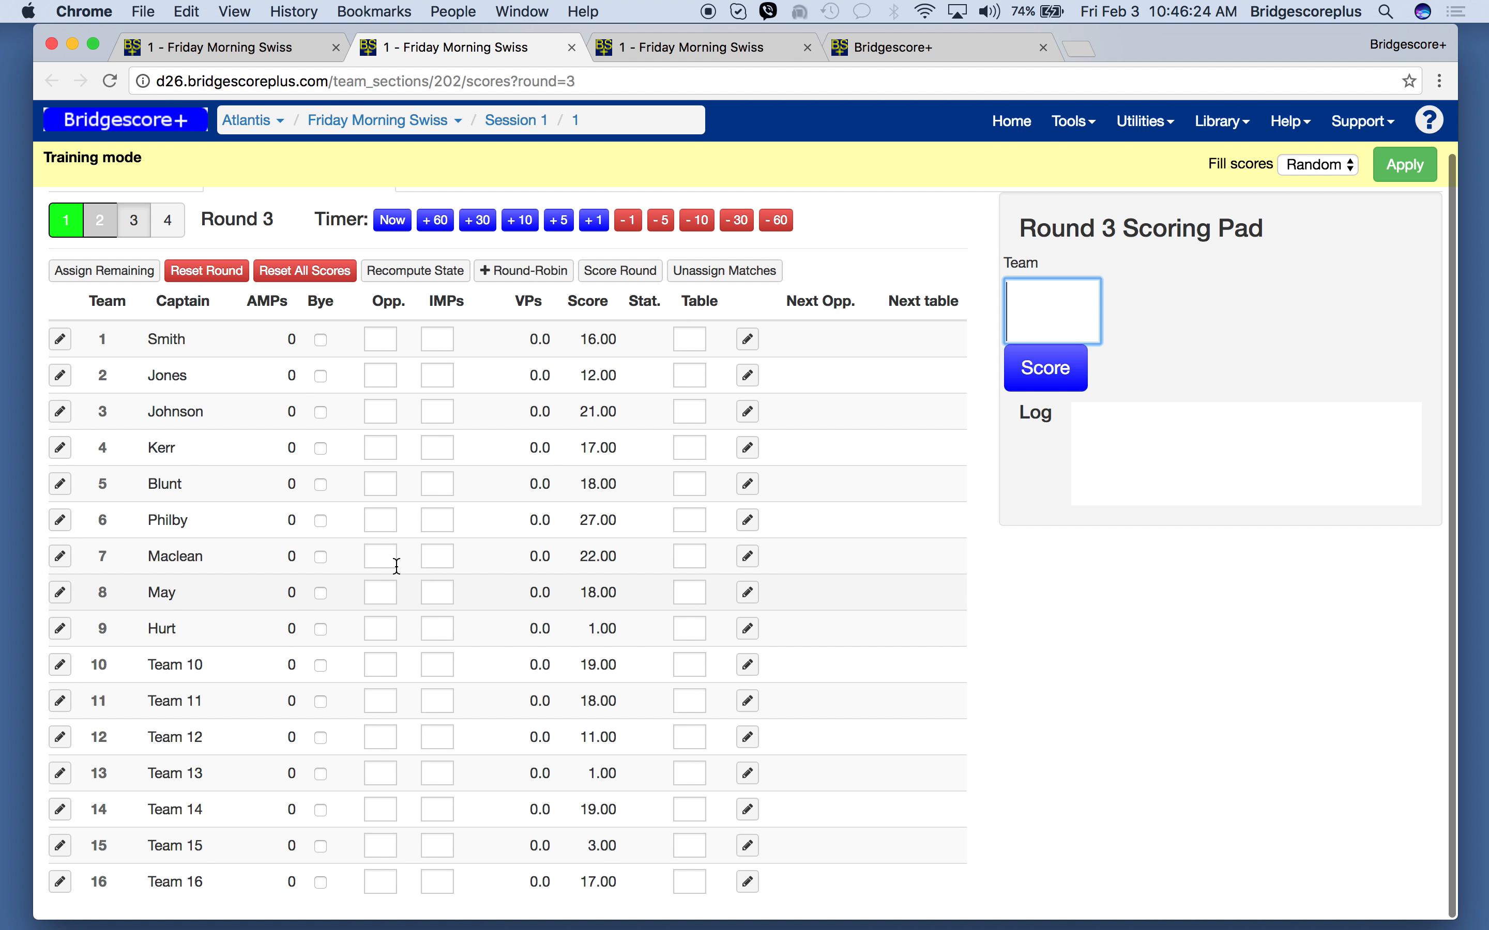
- Pair team 6 with team 3 for round 3 and seat team 3 at table A1
click(379, 519)
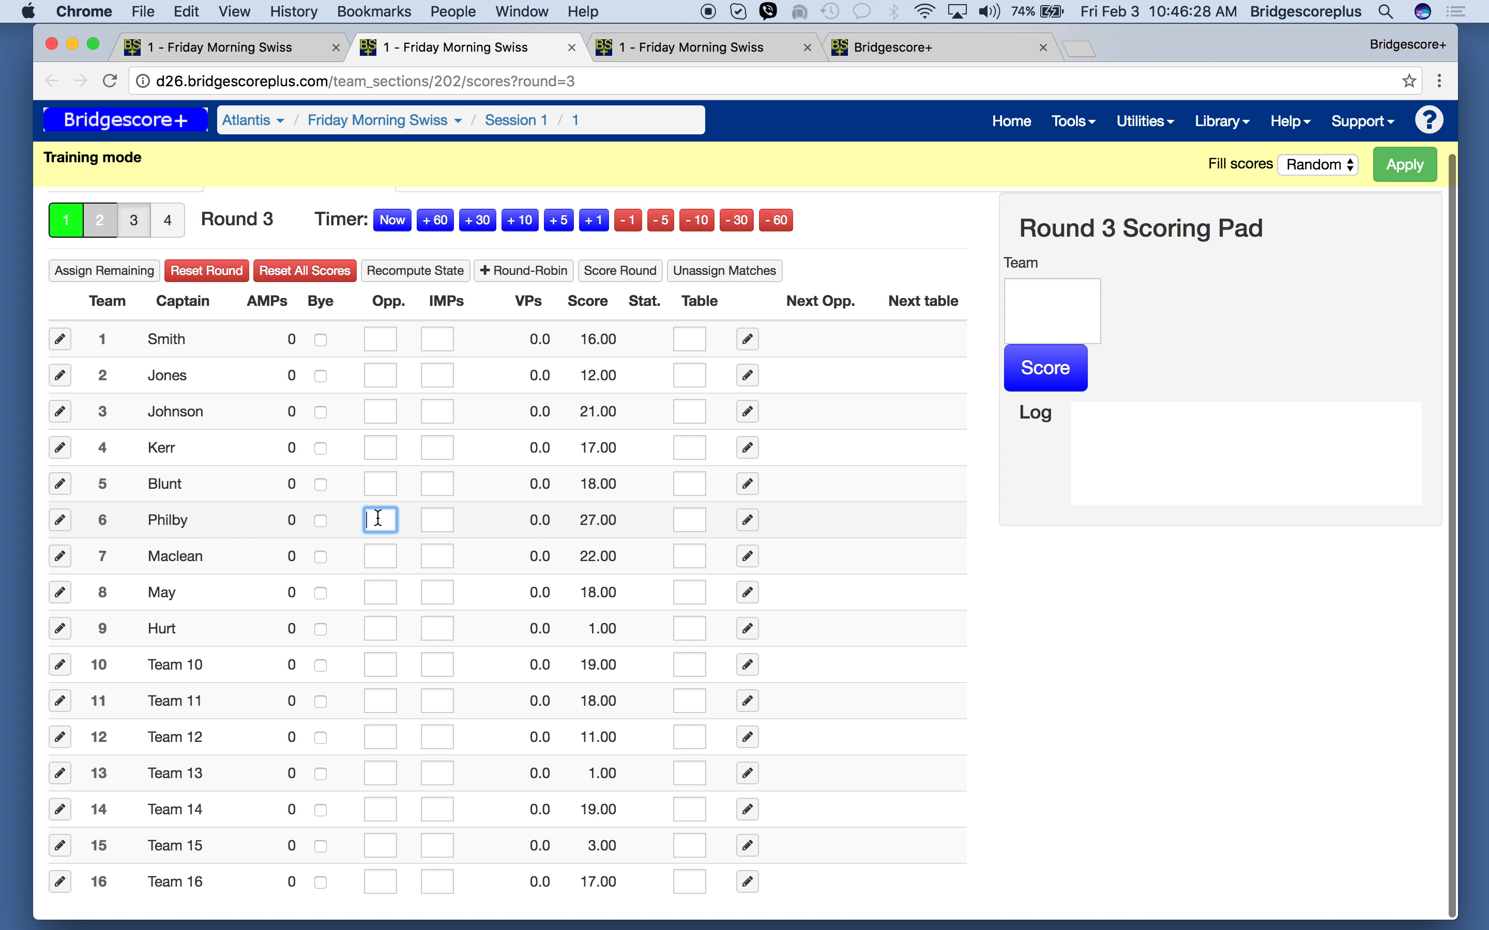
text(3)
key(Tab)
click(695, 407)
text(A1)
key(Tab)
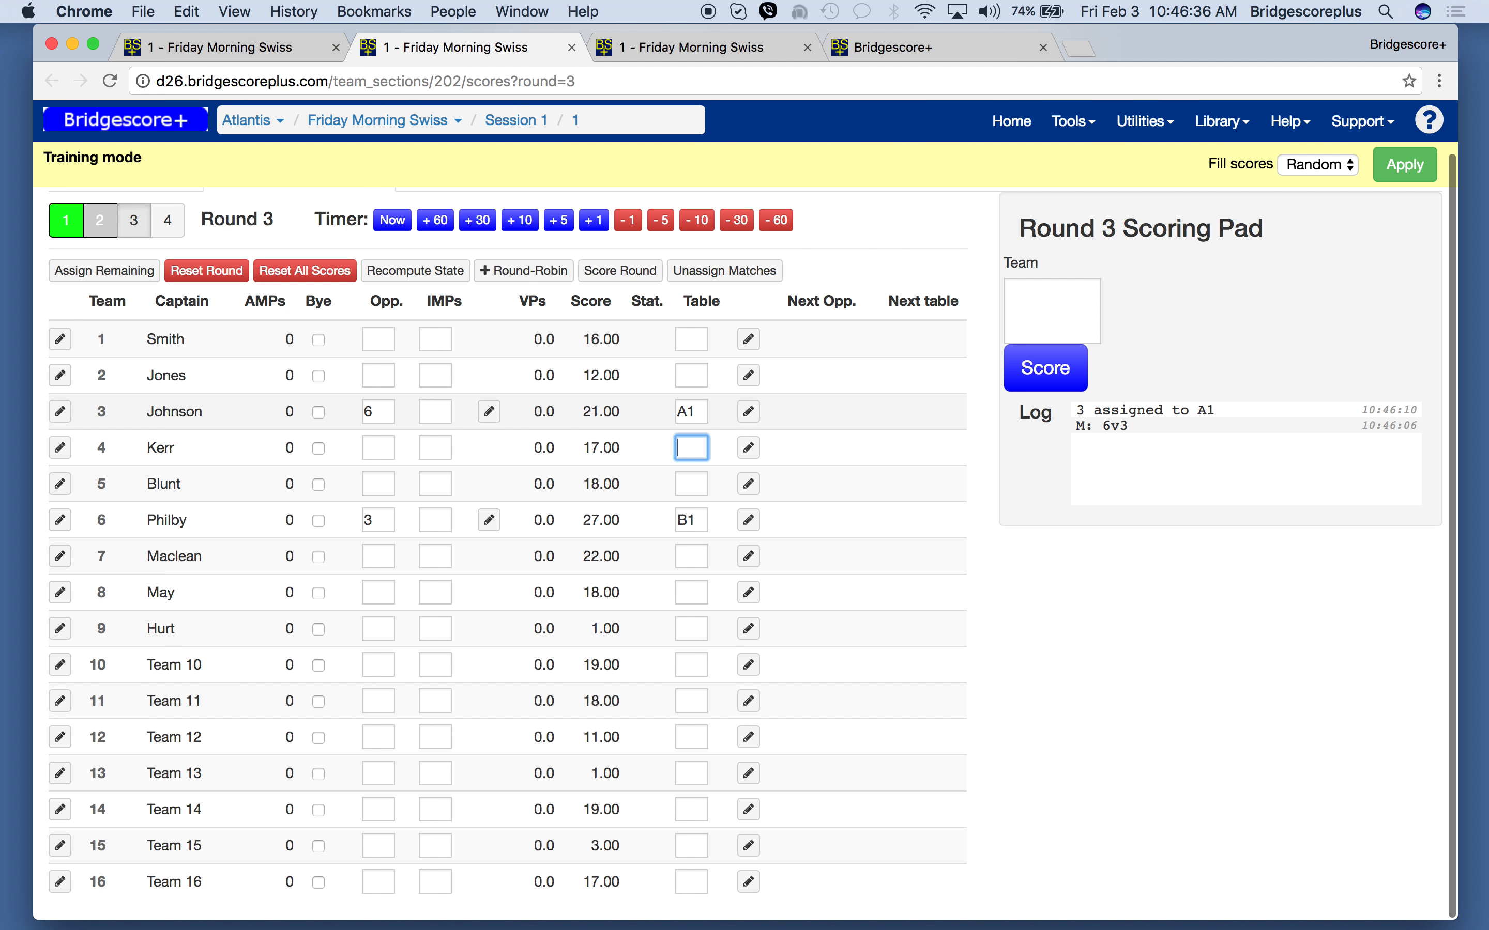